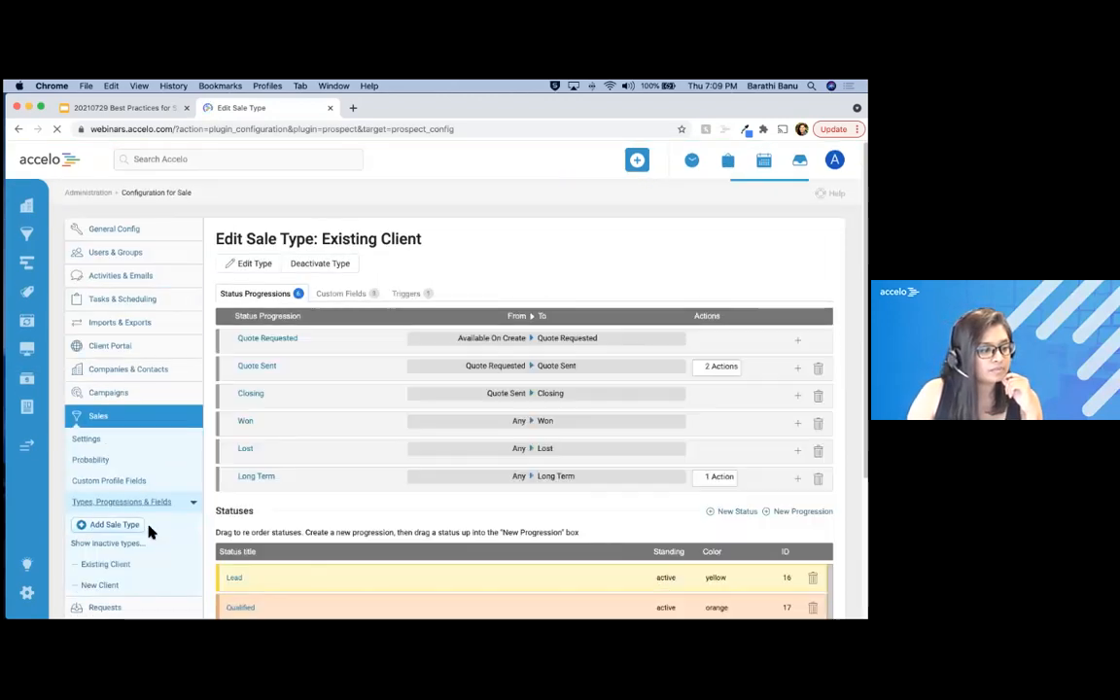
Create a new trigger for the Existing Client sale type titled "Stale Sale - 14 Days since Outbound Interaction".
{"action": "scroll", "coordinate": [136, 476], "scroll_direction": "down", "scroll_amount": 3}
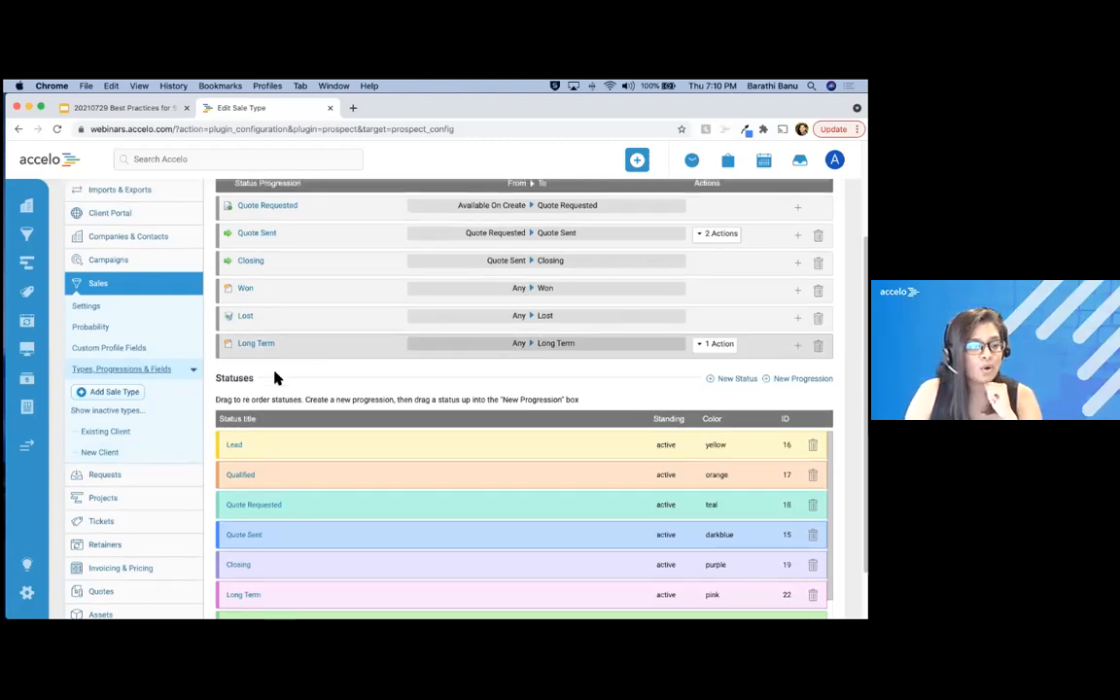
{"action": "scroll", "coordinate": [292, 374], "scroll_direction": "up", "scroll_amount": 2}
{"action": "scroll", "coordinate": [283, 377], "scroll_direction": "up", "scroll_amount": 3}
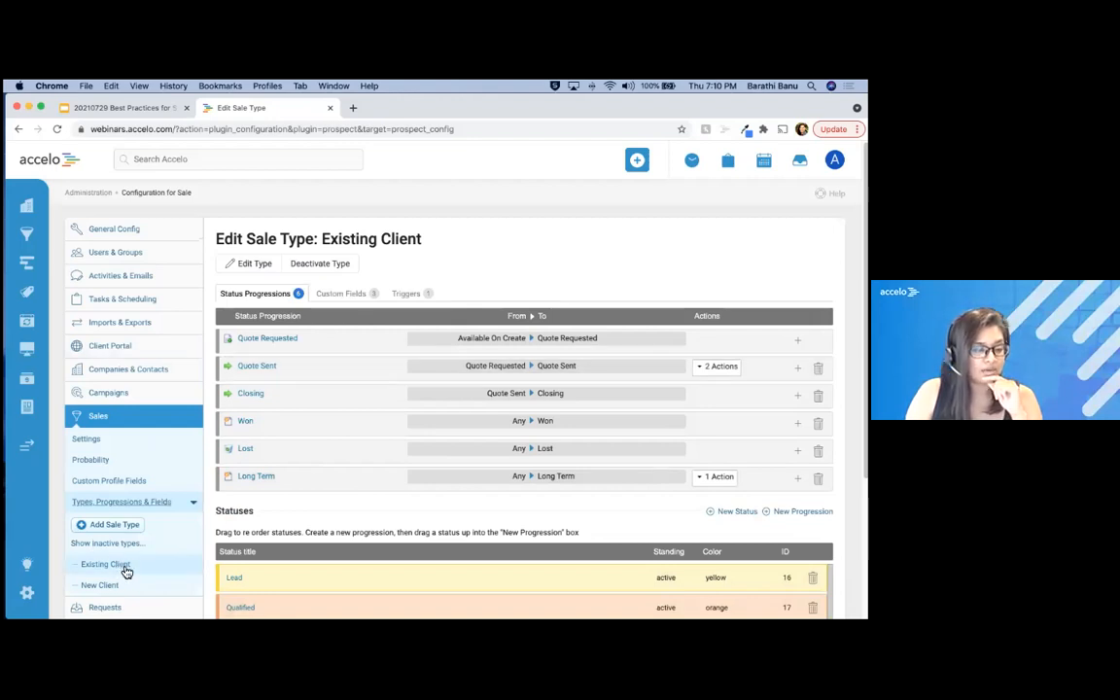
{"action": "left_click", "coordinate": [406, 296]}
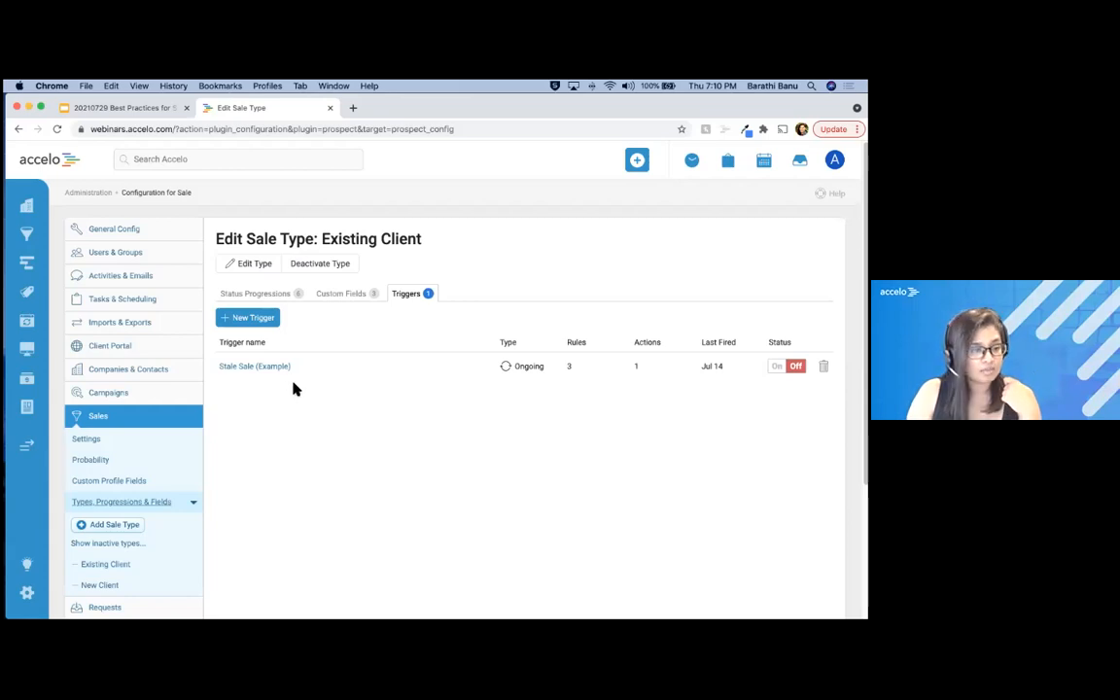
{"action": "left_click", "coordinate": [254, 330]}
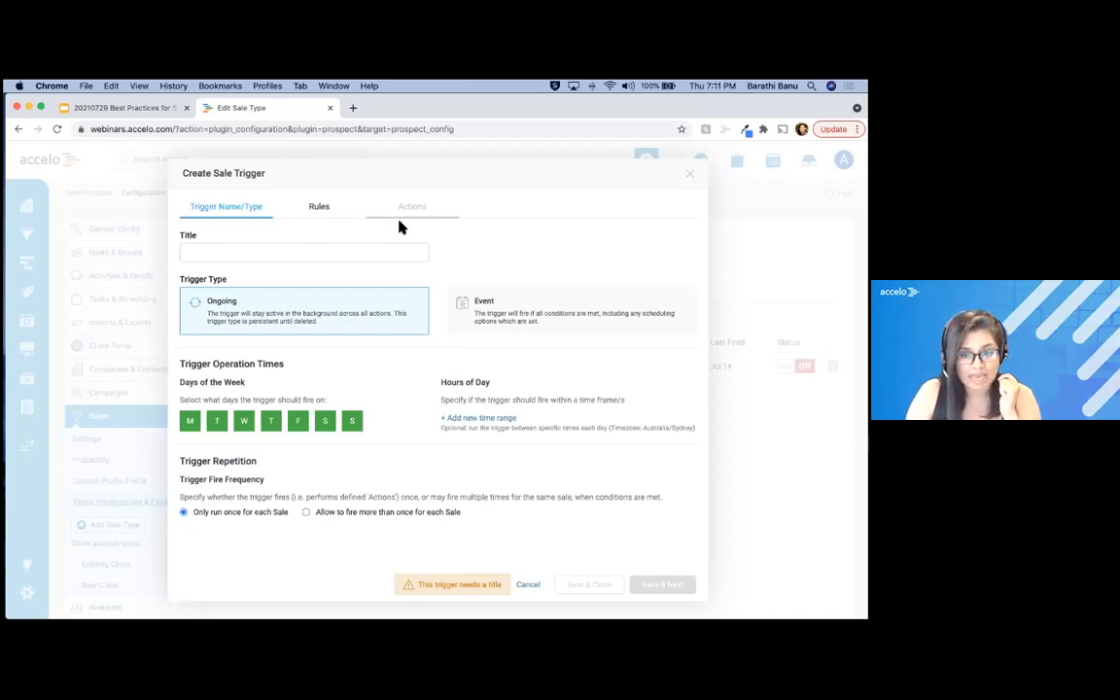
{"action": "left_click", "coordinate": [214, 249]}
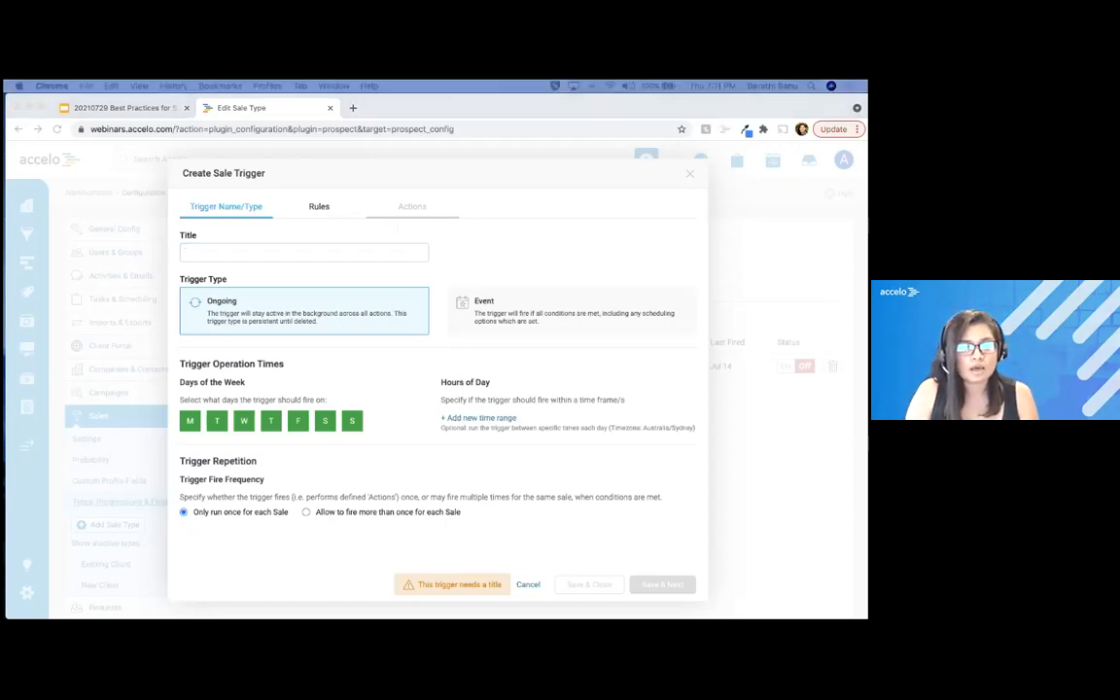
{"action": "key", "text": "super+Tab"}
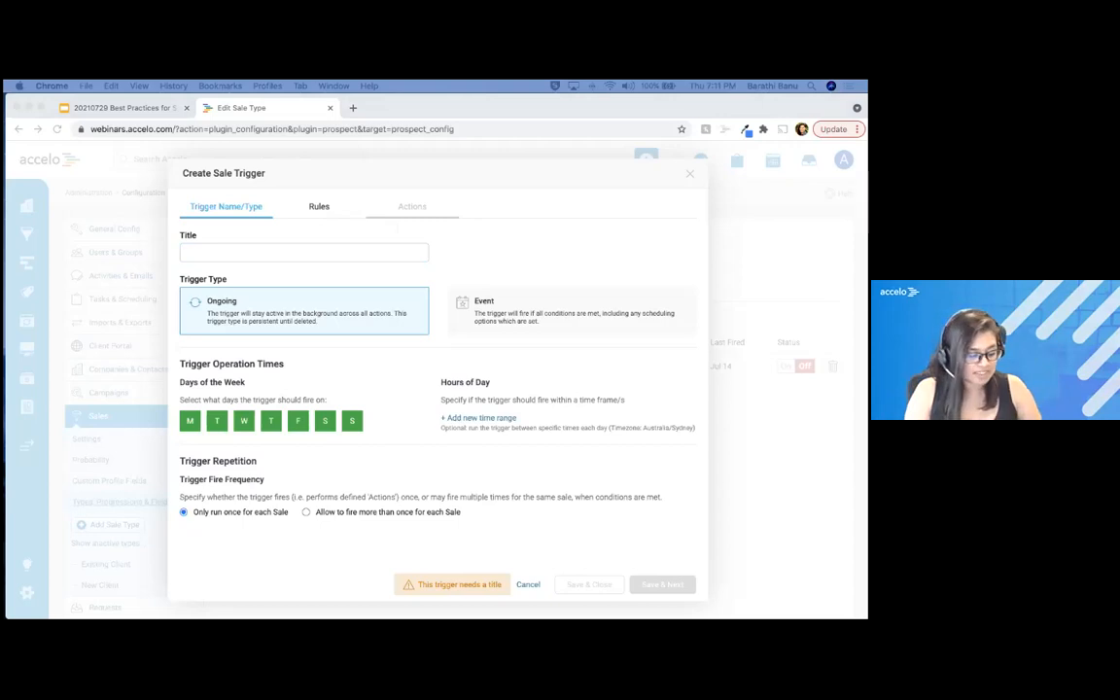
{"action": "left_click", "coordinate": [237, 253]}
{"action": "type", "text": "Stale Sale - 14 Days since Outbound Interaction"}
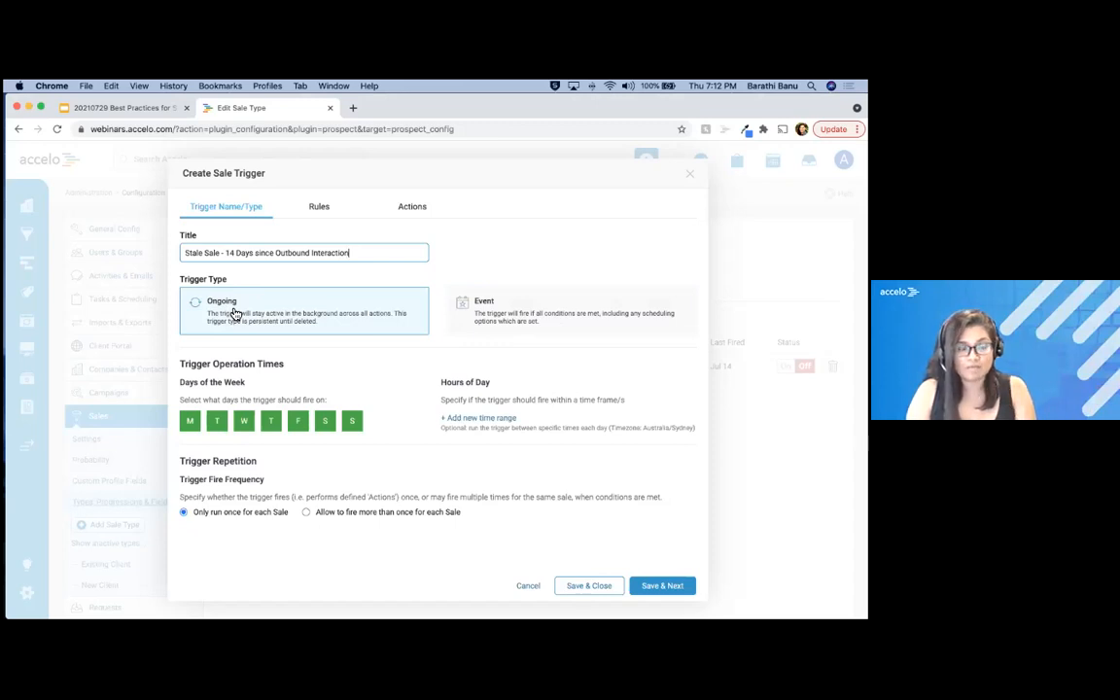
{"action": "left_click", "coordinate": [495, 320]}
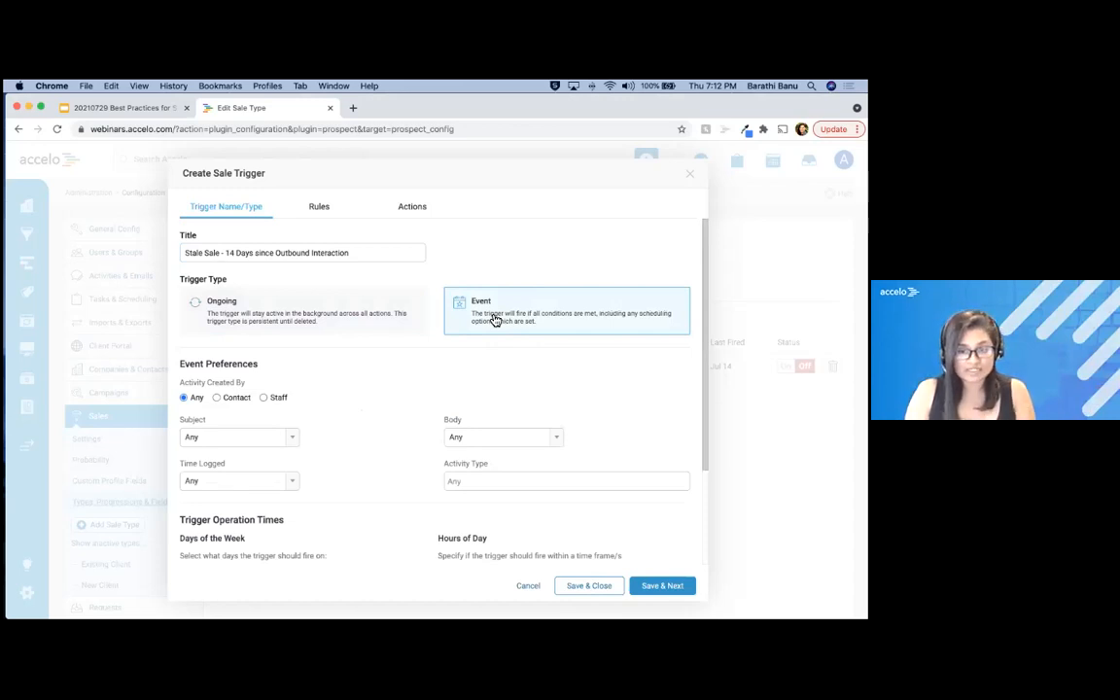
{"action": "left_click", "coordinate": [504, 481]}
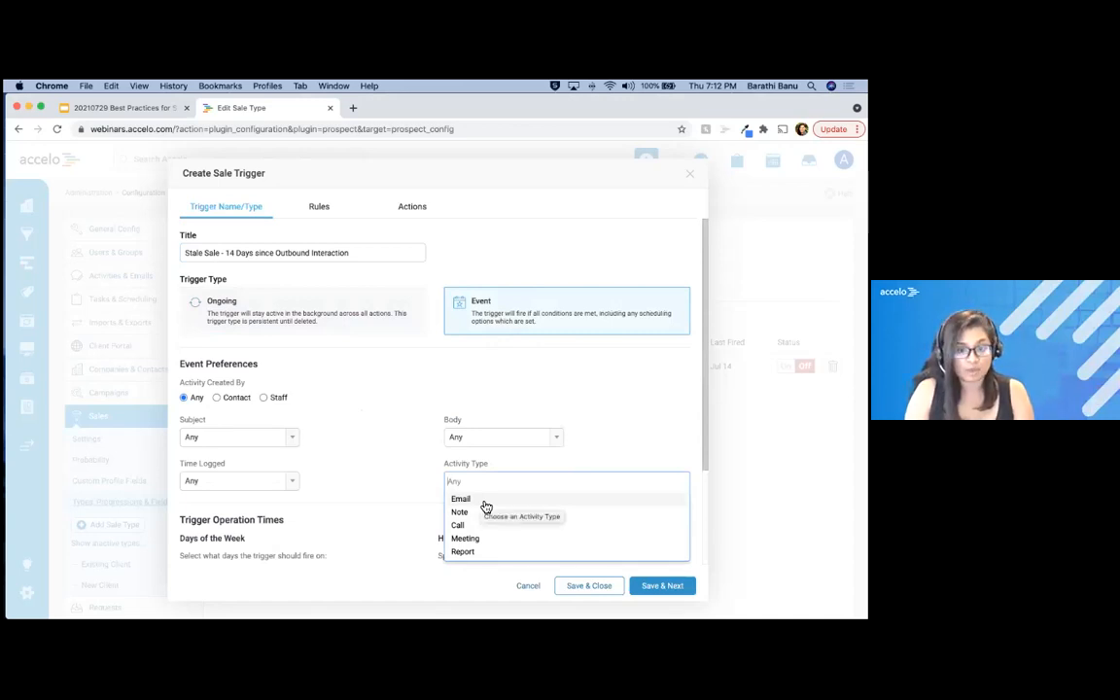
{"action": "left_click", "coordinate": [288, 316]}
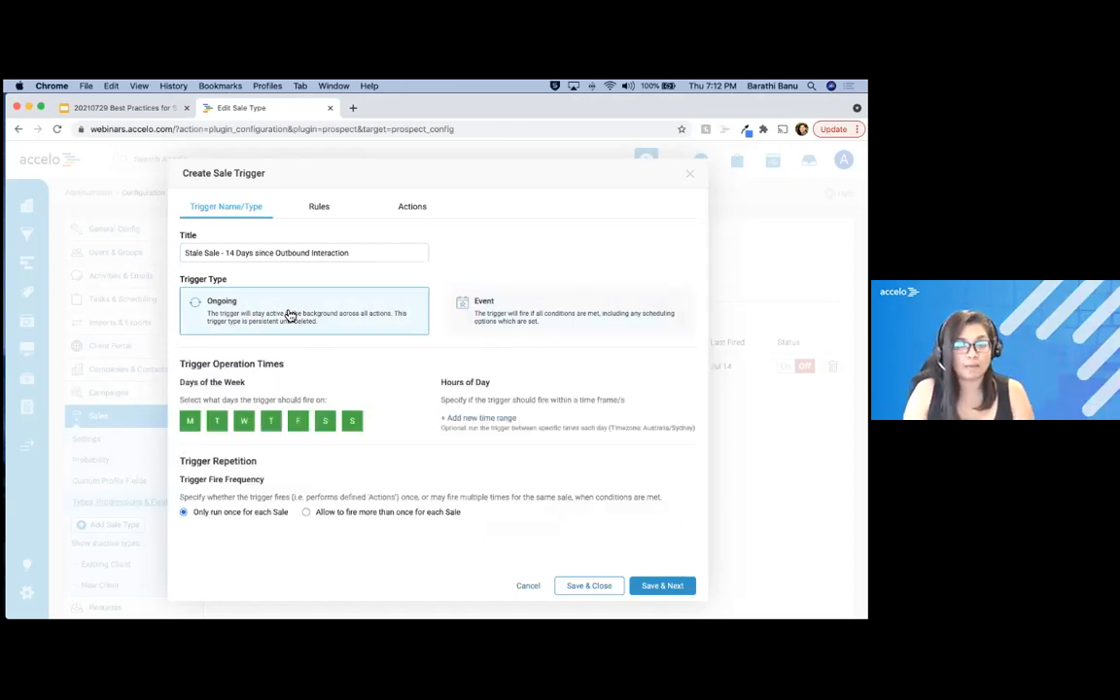
Restrict the trigger's operation times to Monday through Friday, from 9:00am to 5:00pm.
{"action": "left_click", "coordinate": [324, 424]}
{"action": "left_click", "coordinate": [351, 426]}
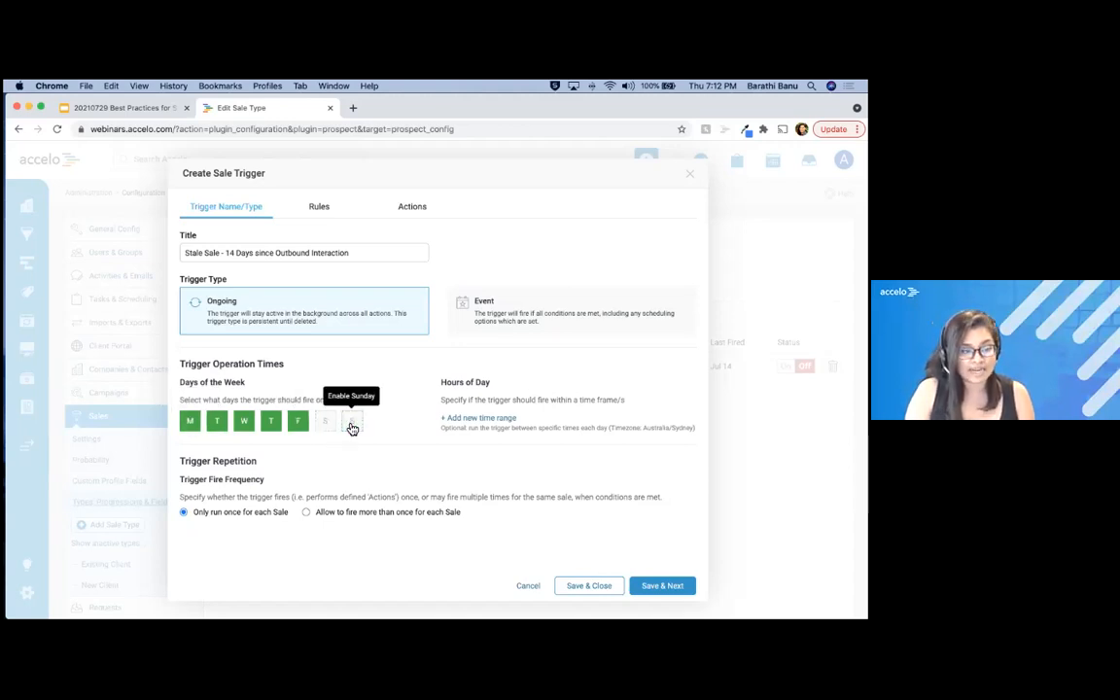
{"action": "left_click", "coordinate": [465, 418]}
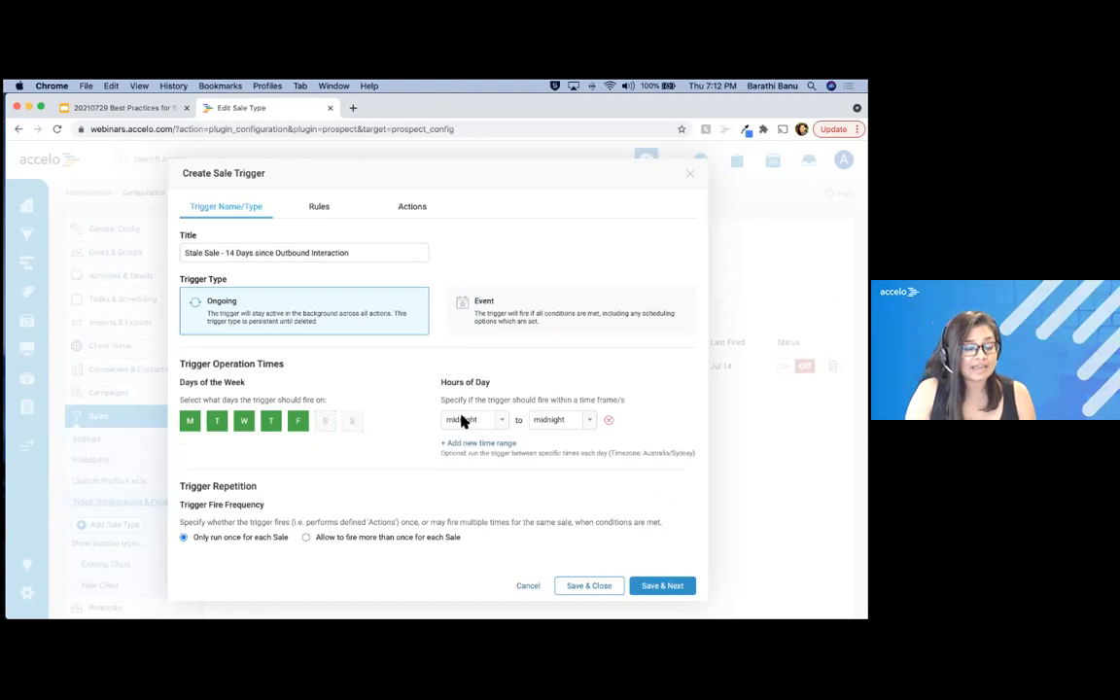
{"action": "left_click", "coordinate": [470, 422]}
{"action": "scroll", "coordinate": [465, 491], "scroll_direction": "down", "scroll_amount": 3}
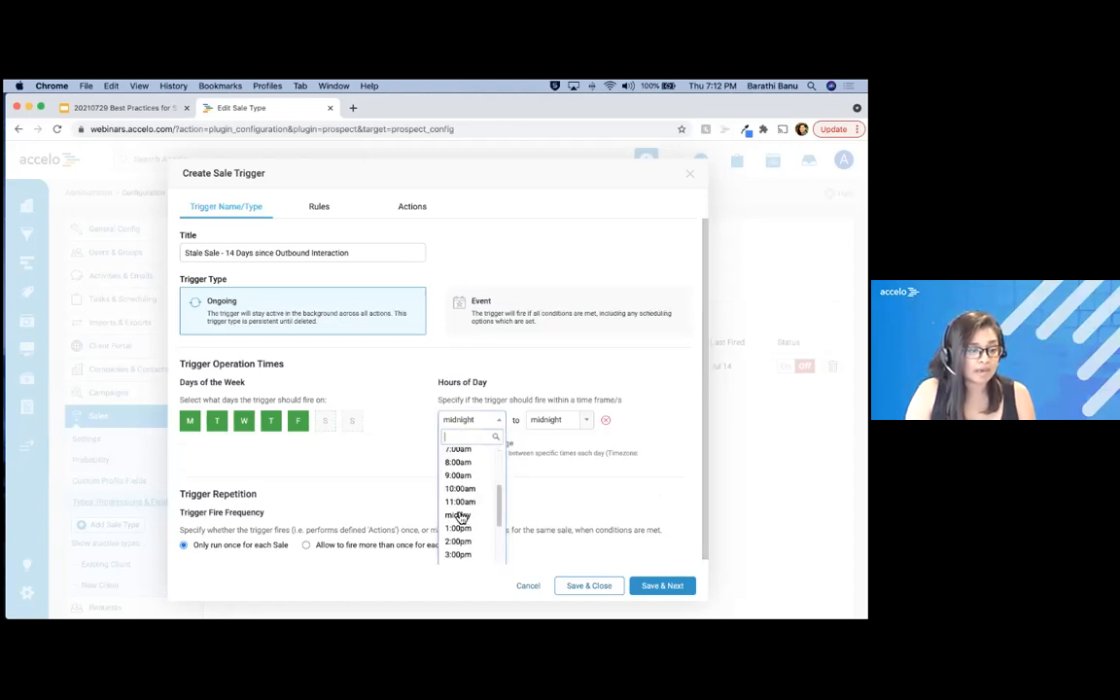
{"action": "left_click", "coordinate": [458, 477]}
{"action": "left_click", "coordinate": [556, 419]}
{"action": "scroll", "coordinate": [550, 508], "scroll_direction": "down", "scroll_amount": 3}
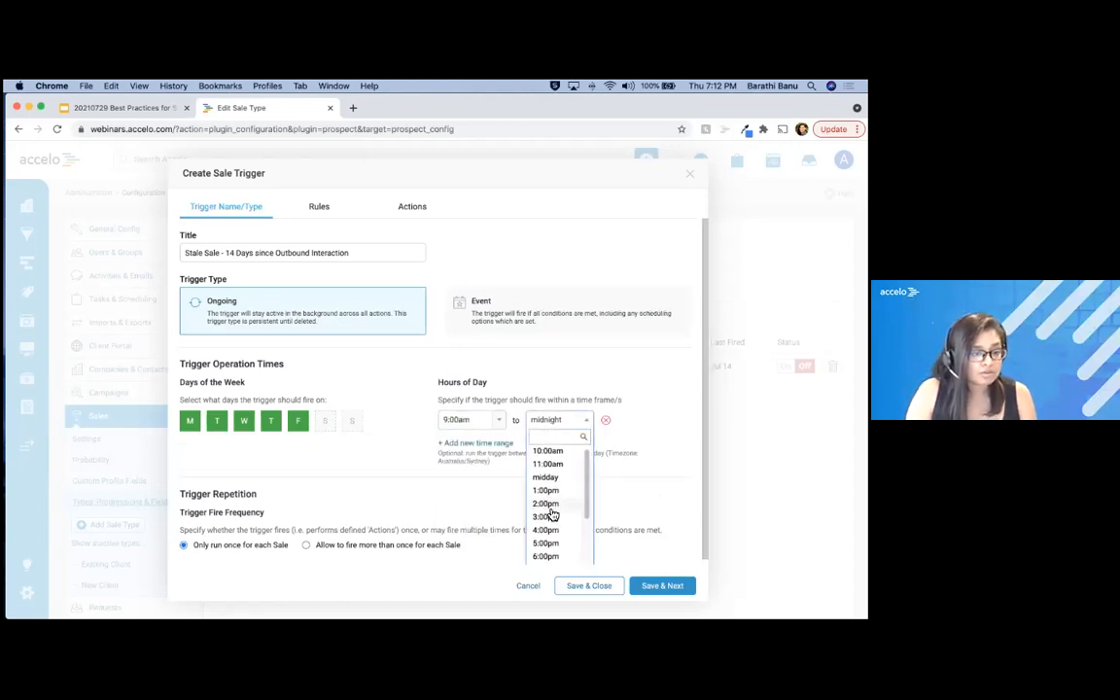
{"action": "left_click", "coordinate": [545, 542]}
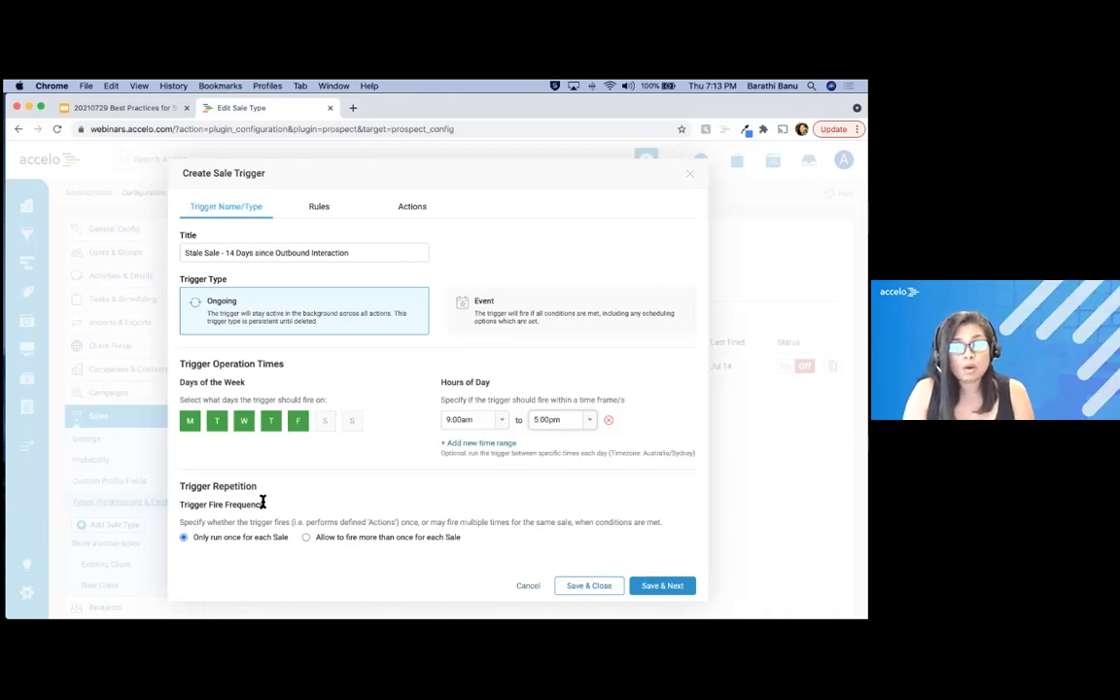
Allow the trigger to fire more than once for each sale with a 3-day fire delay, and save to continue to the rules.
{"action": "left_click", "coordinate": [308, 536]}
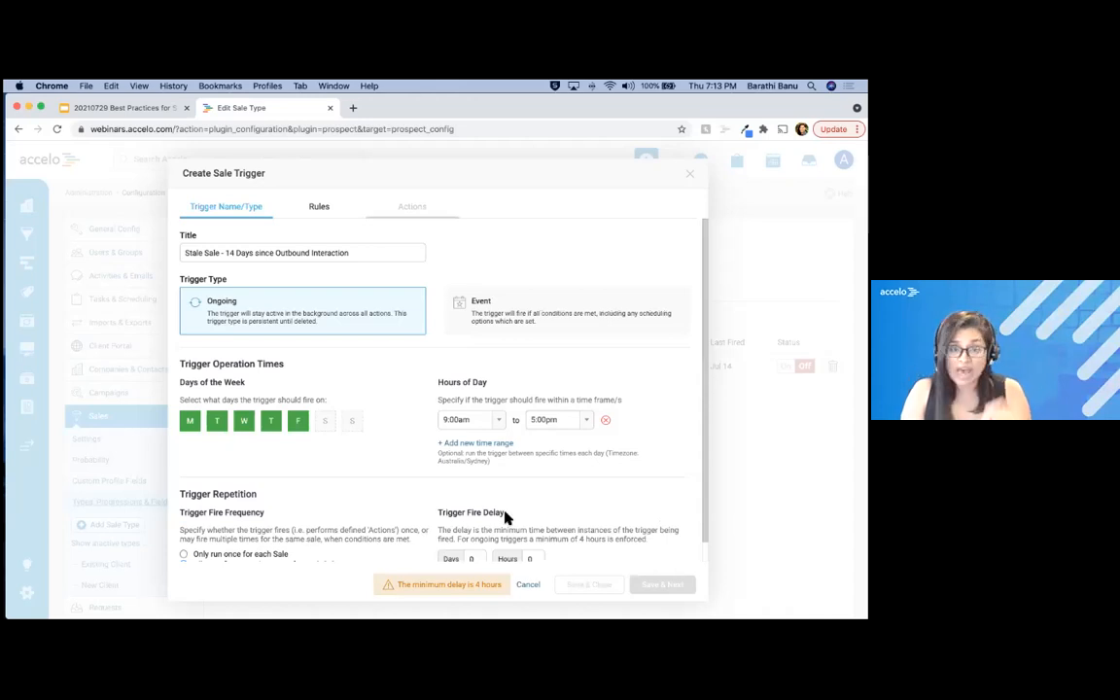
{"action": "scroll", "coordinate": [500, 516], "scroll_direction": "down", "scroll_amount": 1}
{"action": "left_click", "coordinate": [453, 540]}
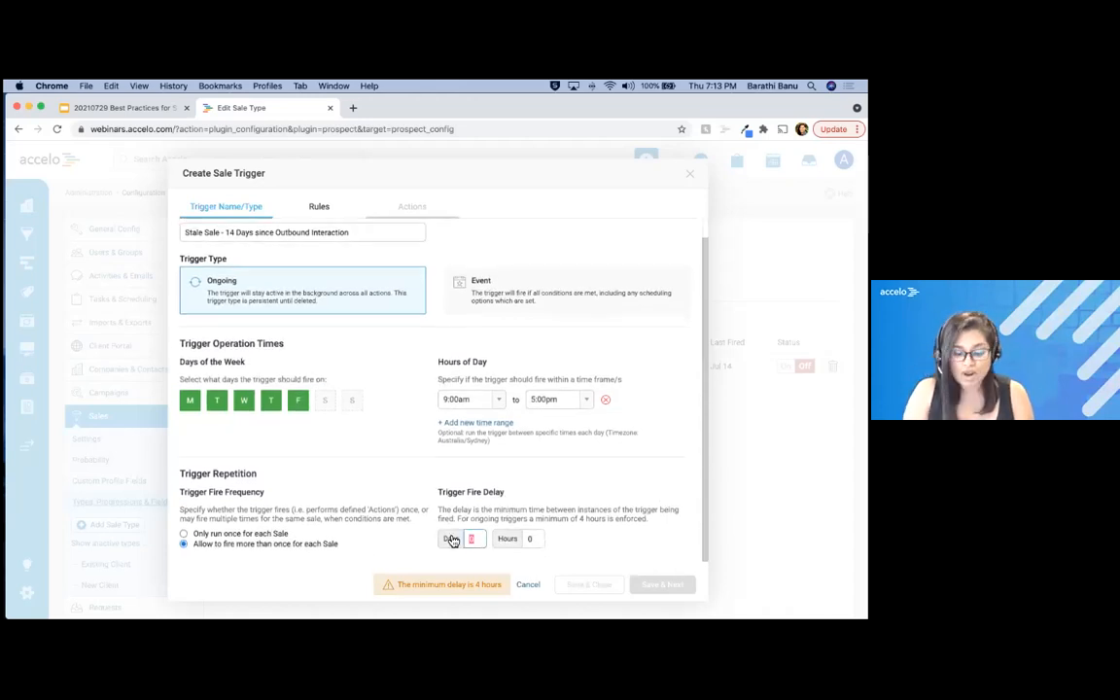
{"action": "type", "text": "3"}
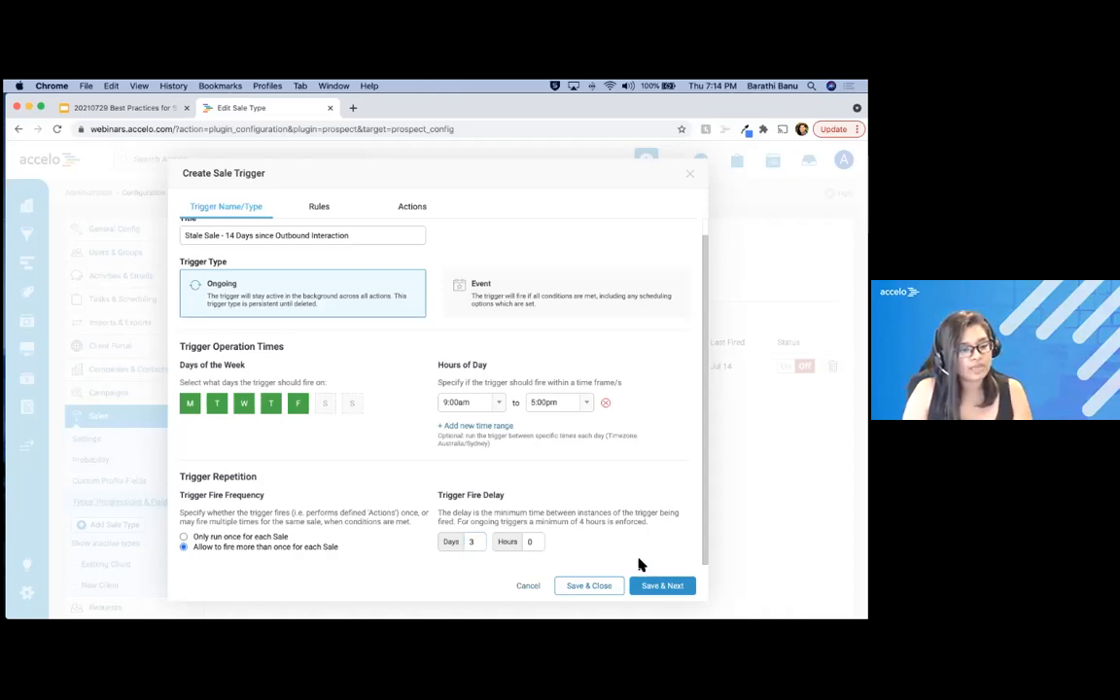
{"action": "left_click", "coordinate": [647, 587]}
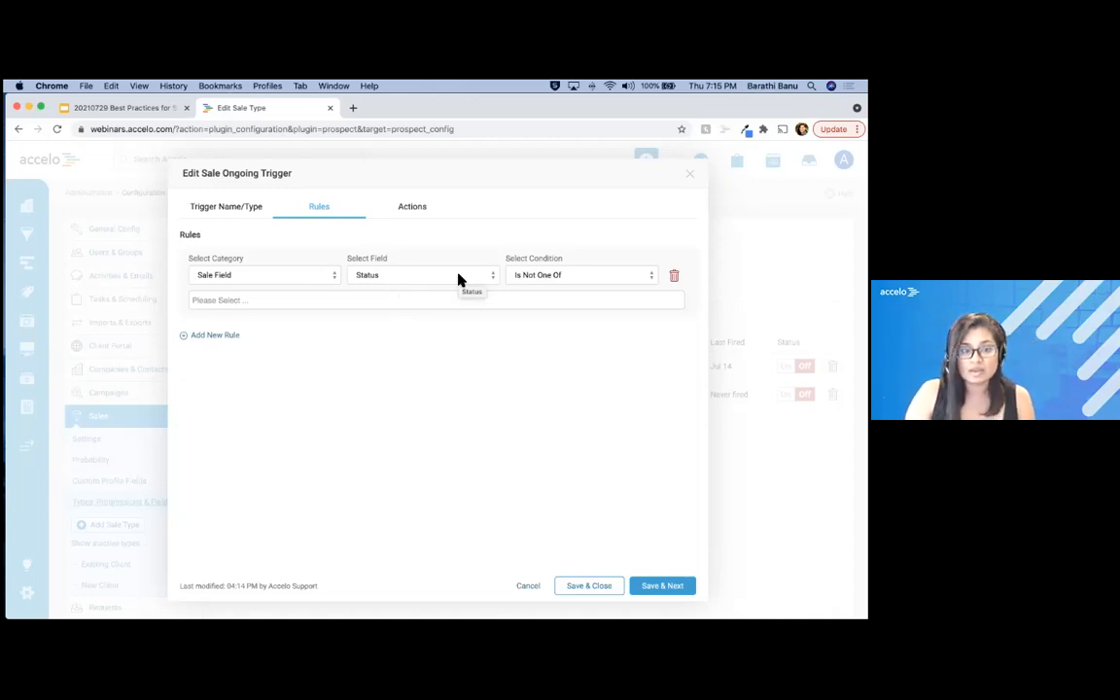
Set the sale status rule to Is One Of with the statuses Lead, Qualified and Quote Requested.
{"action": "left_click", "coordinate": [583, 276]}
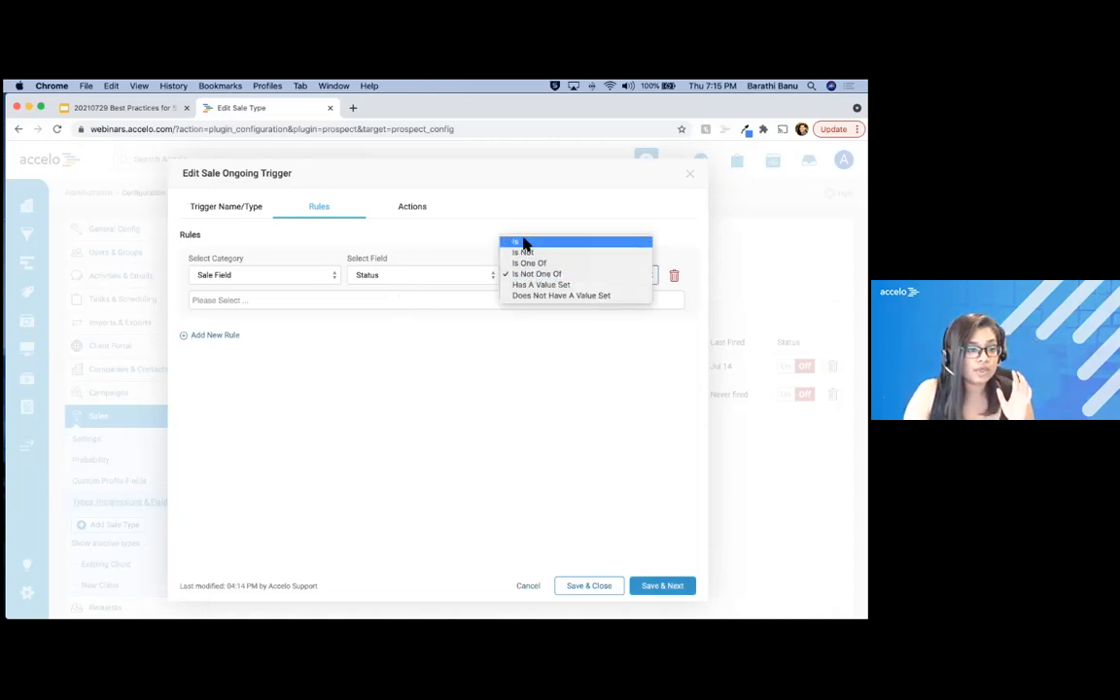
{"action": "left_click", "coordinate": [523, 243]}
{"action": "left_click", "coordinate": [531, 278]}
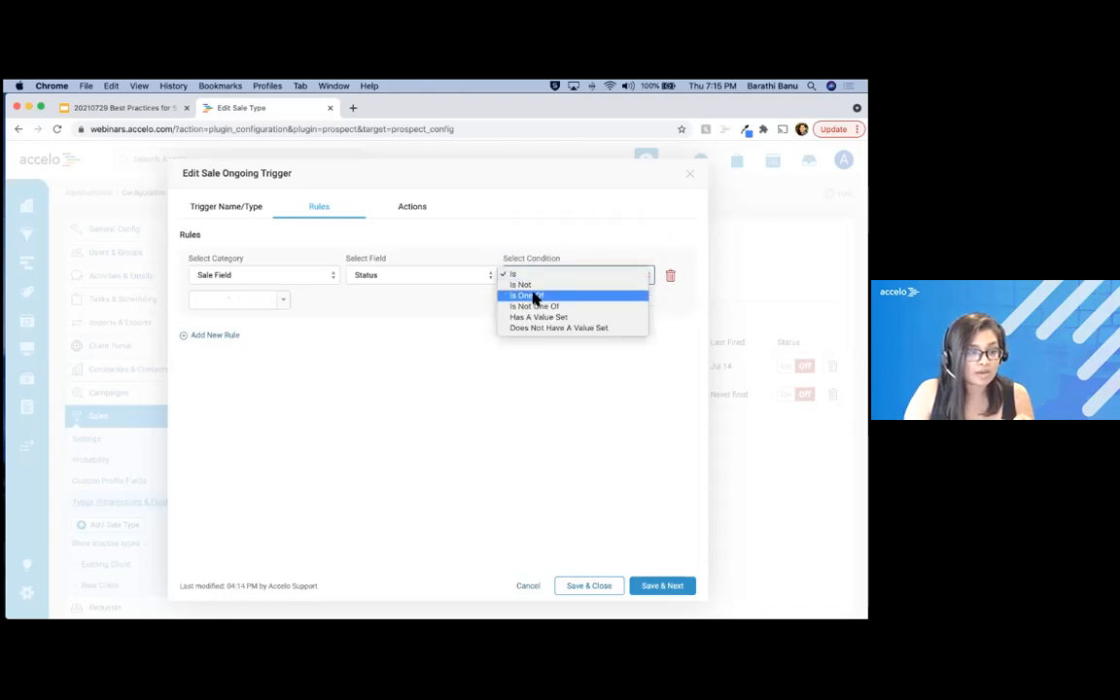
{"action": "left_click", "coordinate": [532, 295]}
{"action": "left_click", "coordinate": [241, 303]}
{"action": "left_click", "coordinate": [228, 319]}
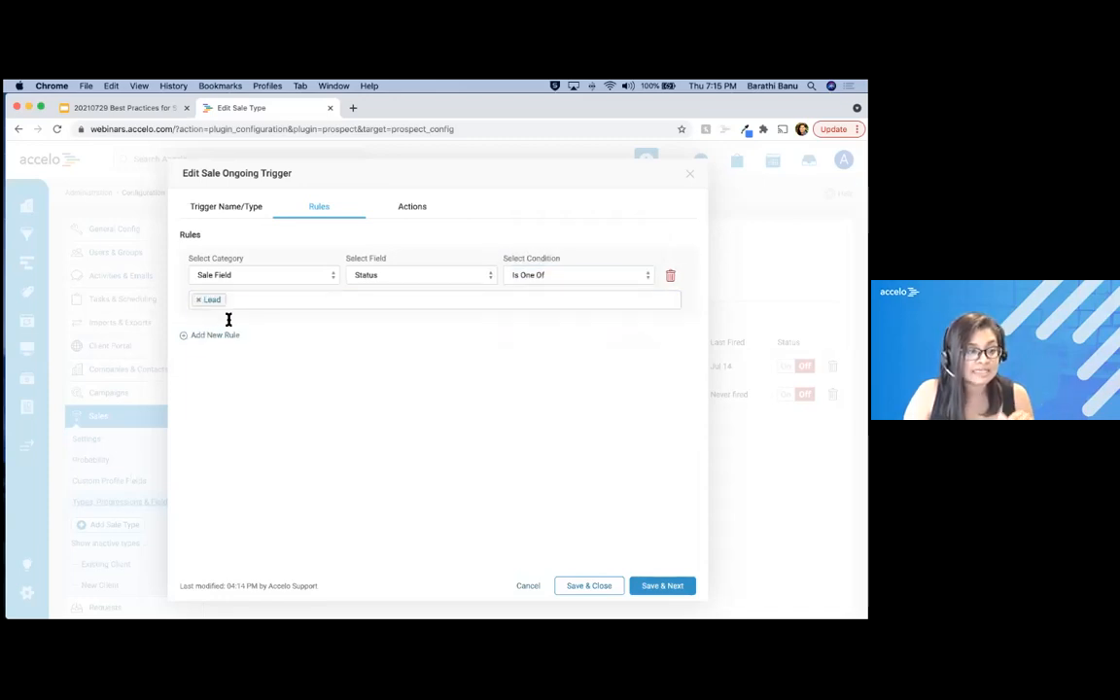
{"action": "left_click", "coordinate": [232, 310]}
{"action": "left_click", "coordinate": [240, 333]}
{"action": "left_click", "coordinate": [240, 330]}
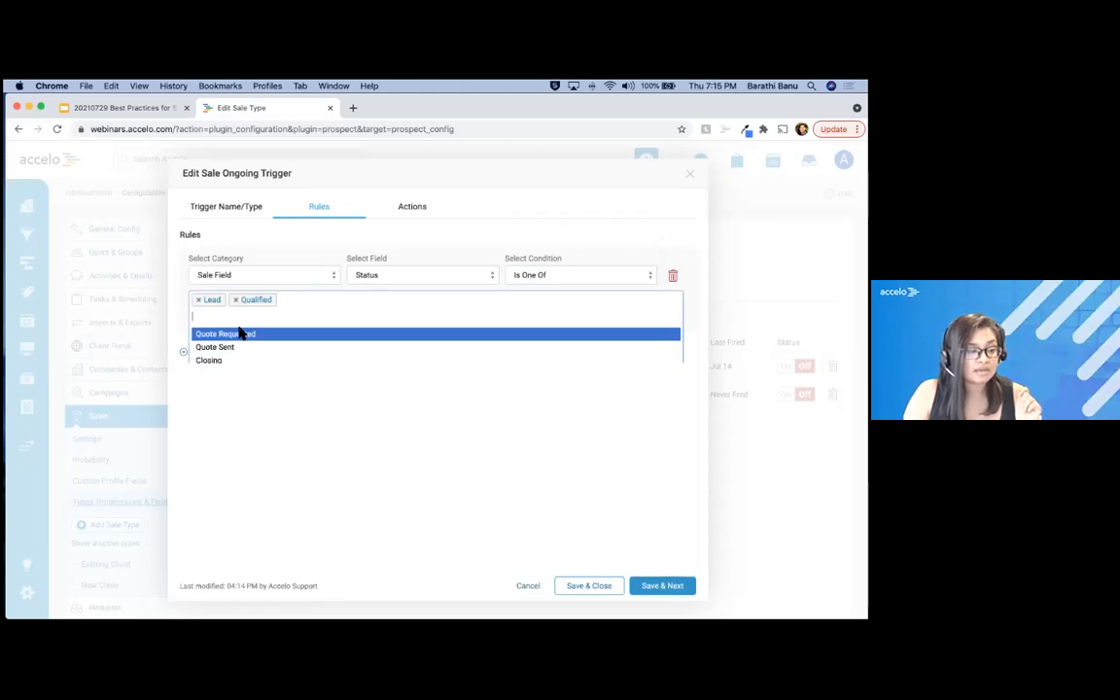
{"action": "left_click", "coordinate": [231, 335]}
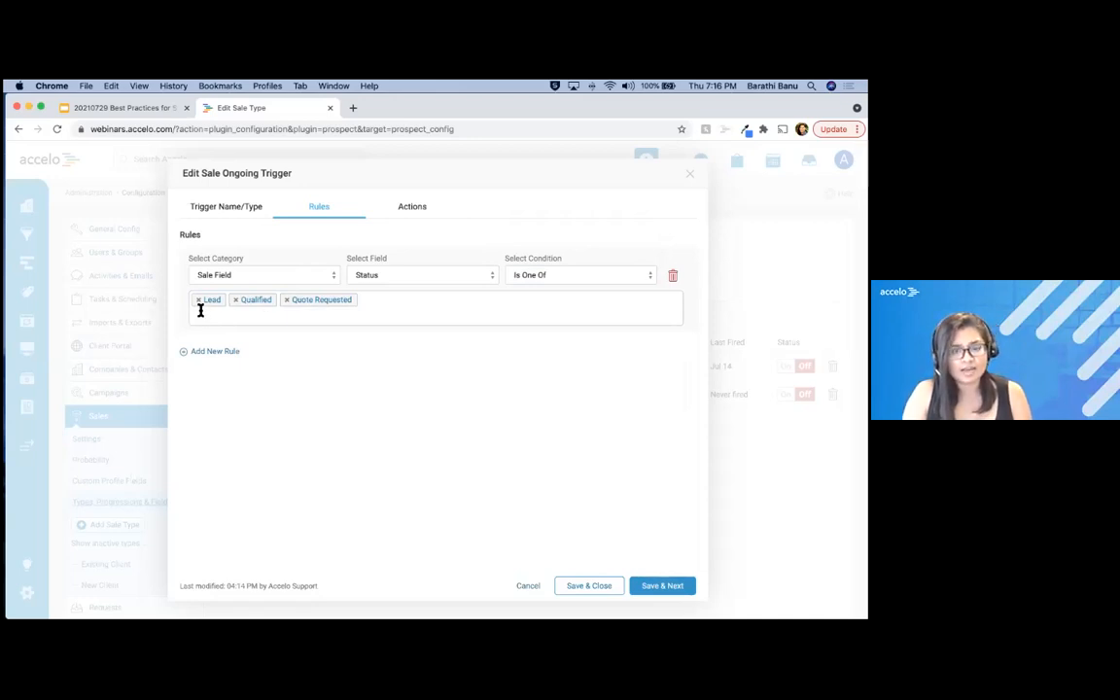
Add a Sale Activity rule requiring at least 14 days Since Any Outbound Interaction.
{"action": "left_click", "coordinate": [222, 354]}
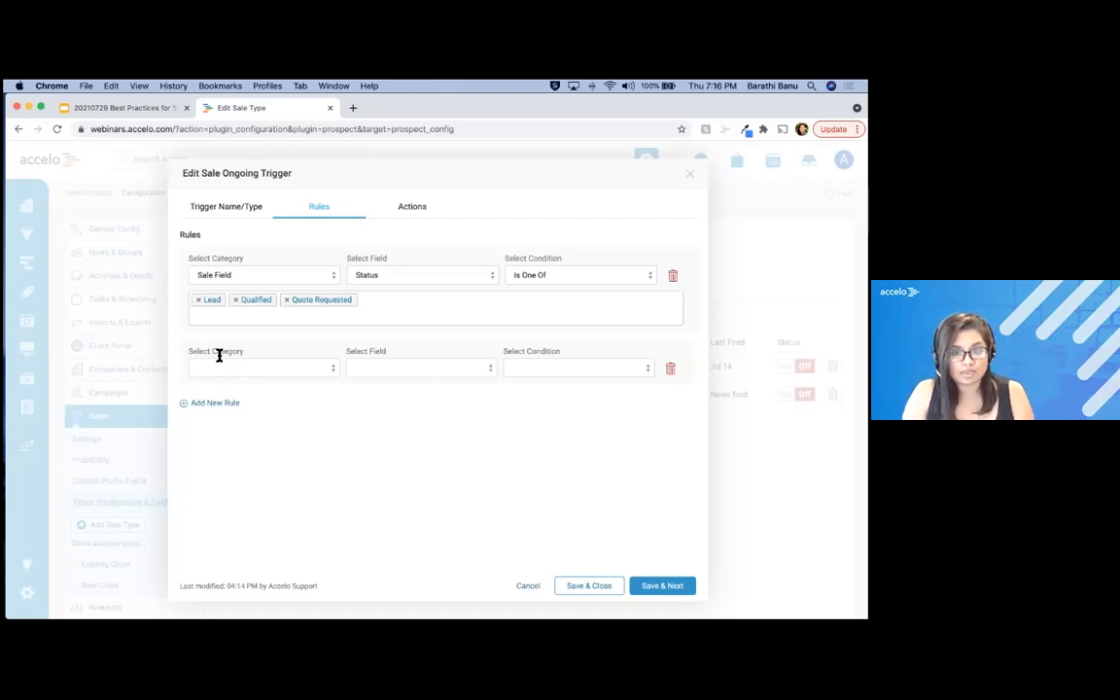
{"action": "left_click", "coordinate": [239, 369]}
{"action": "left_click", "coordinate": [258, 377]}
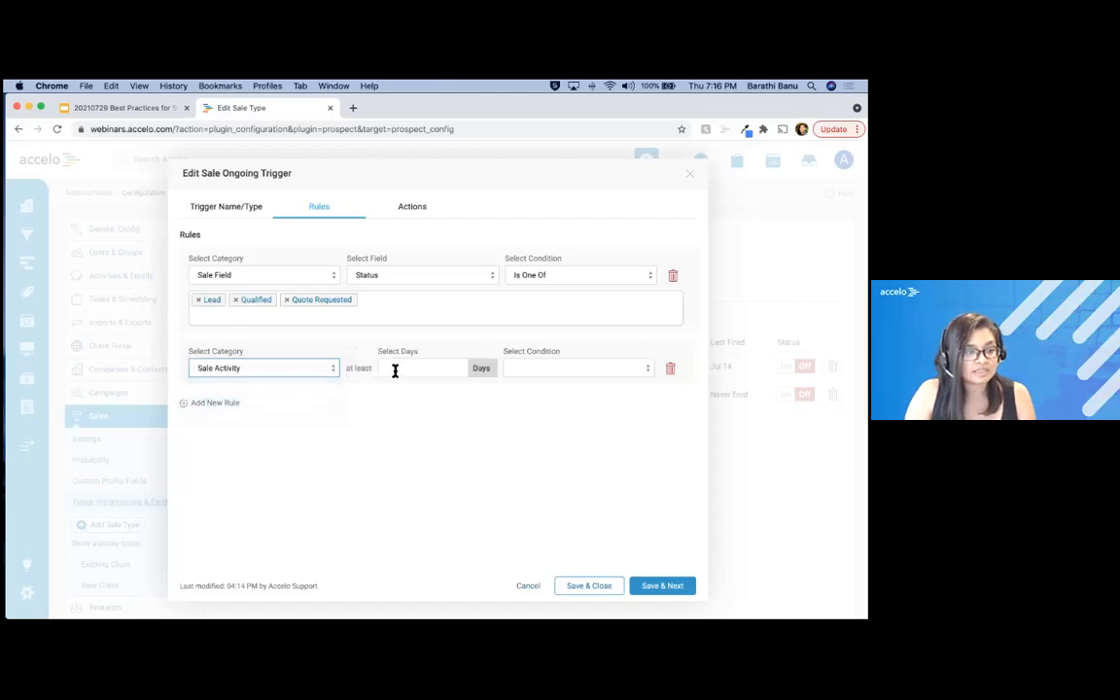
{"action": "left_click", "coordinate": [428, 368]}
{"action": "type", "text": "14"}
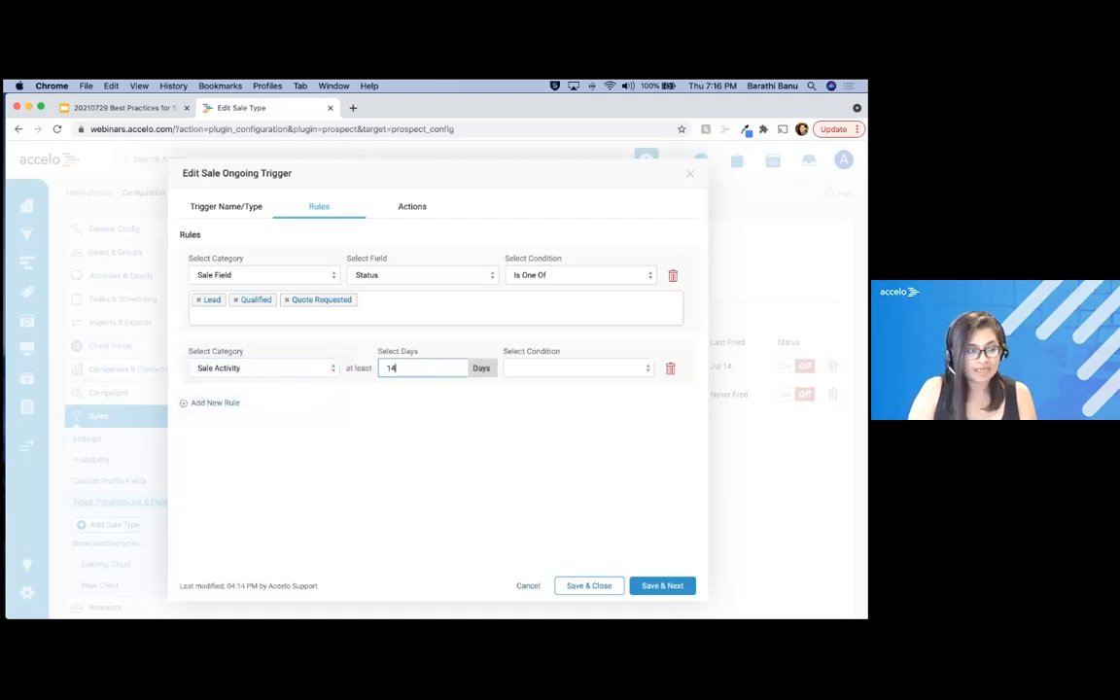
{"action": "left_click", "coordinate": [522, 368]}
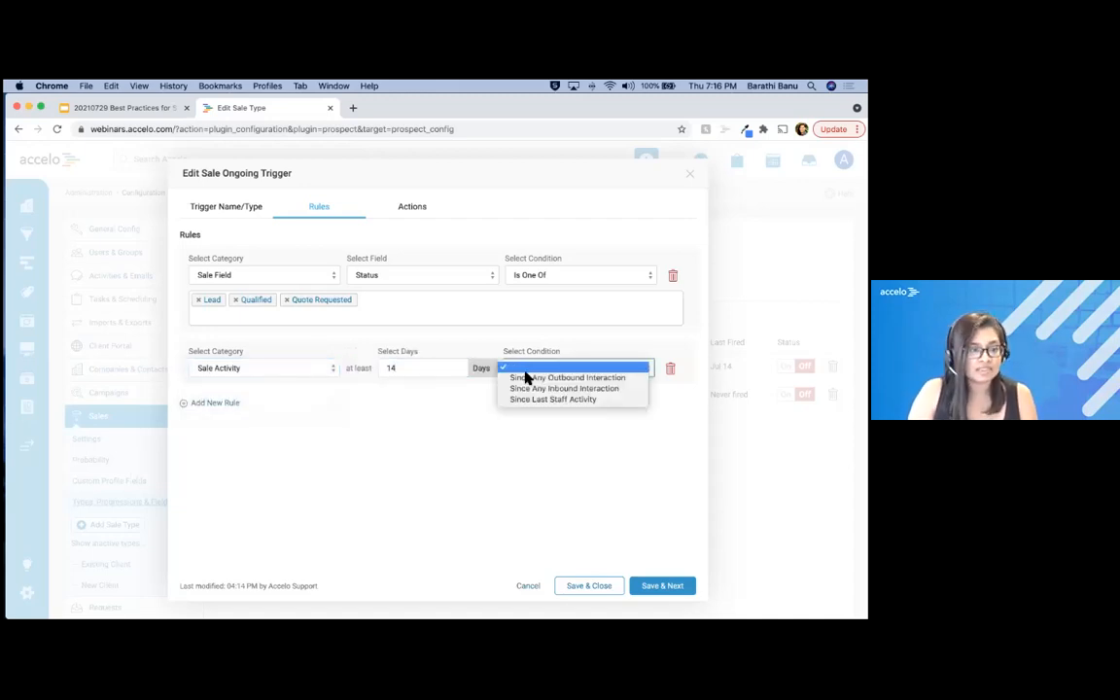
{"action": "left_click", "coordinate": [525, 378]}
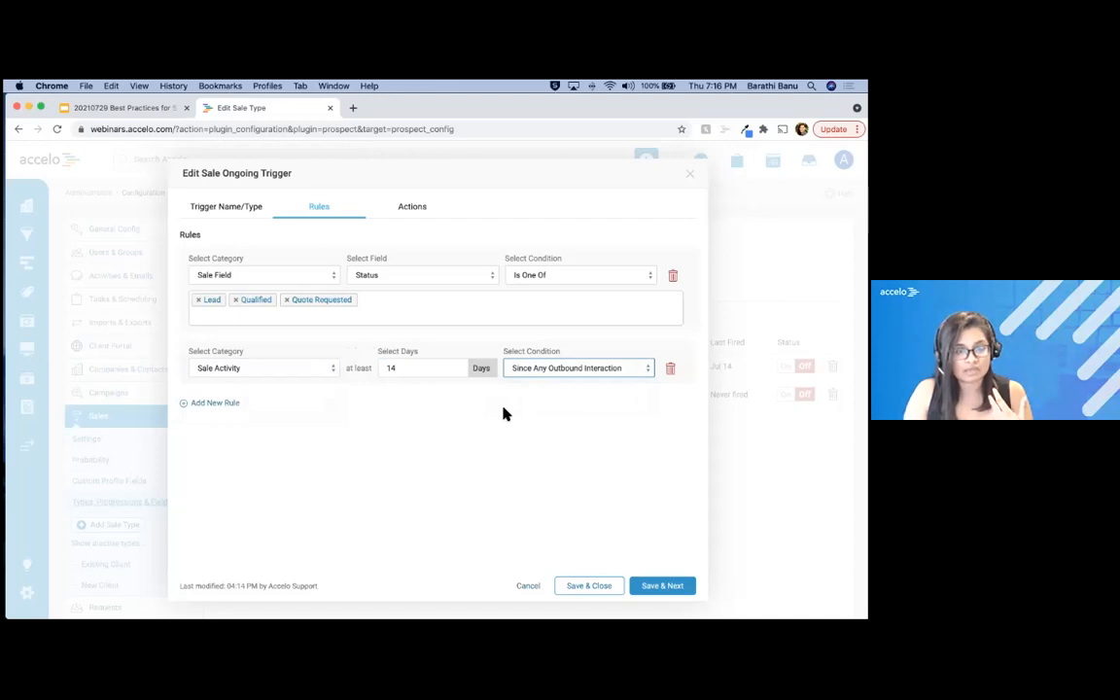
{"action": "left_click", "coordinate": [583, 368]}
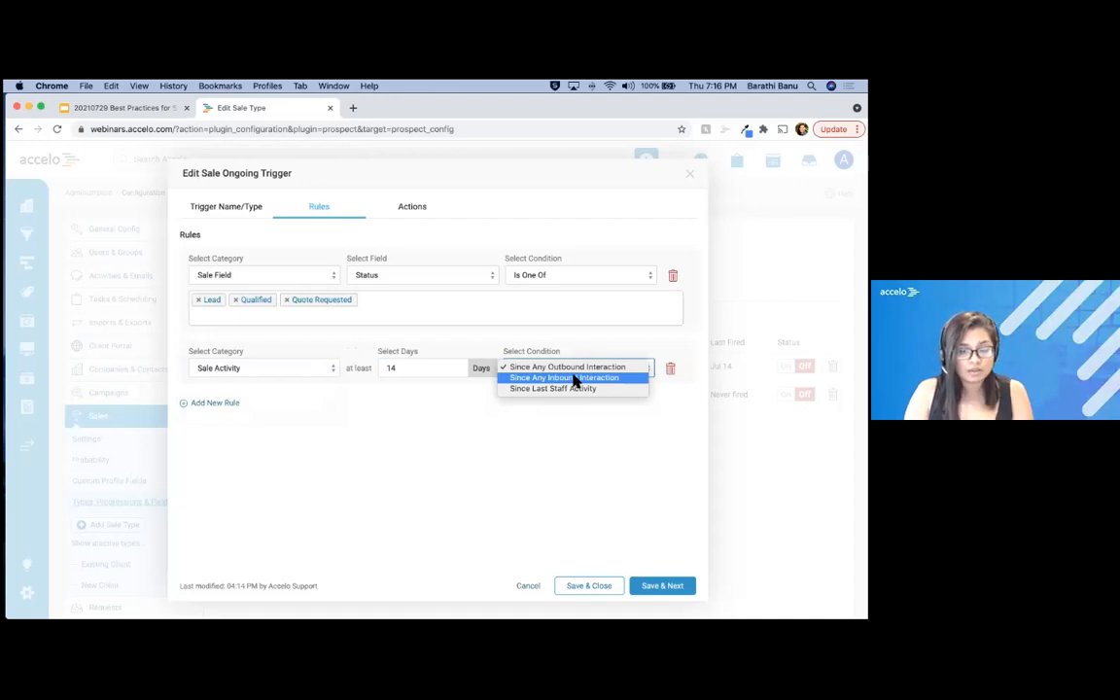
{"action": "left_click", "coordinate": [462, 442]}
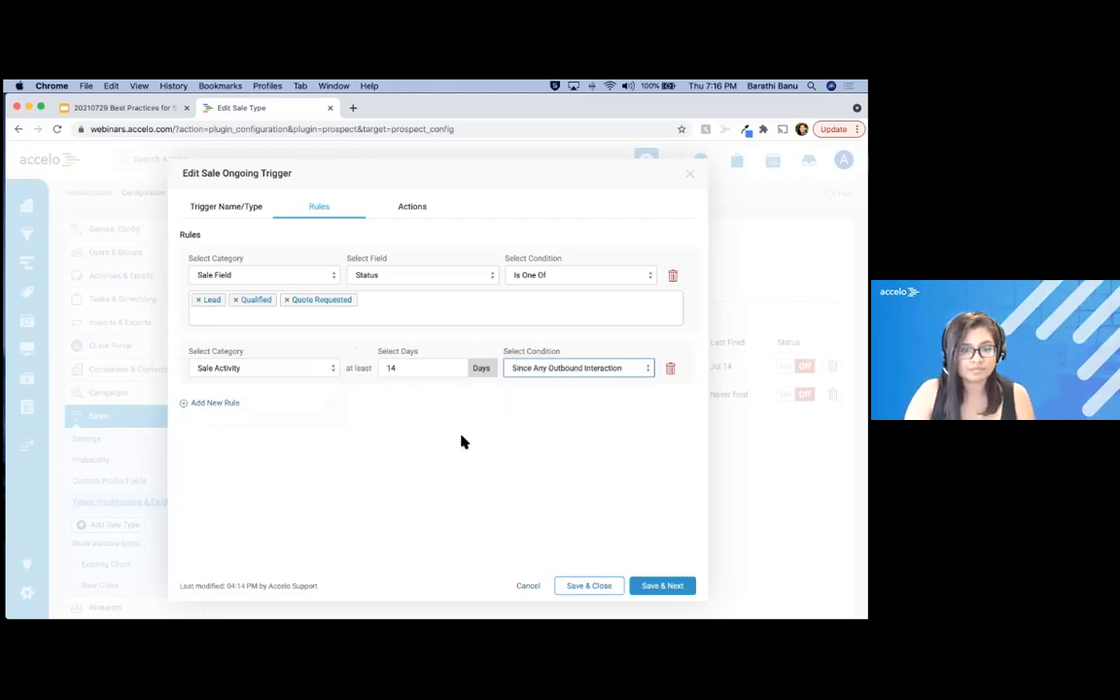
Add a third rule that uses the Sale Field category and checks the Created field.
{"action": "left_click", "coordinate": [211, 402]}
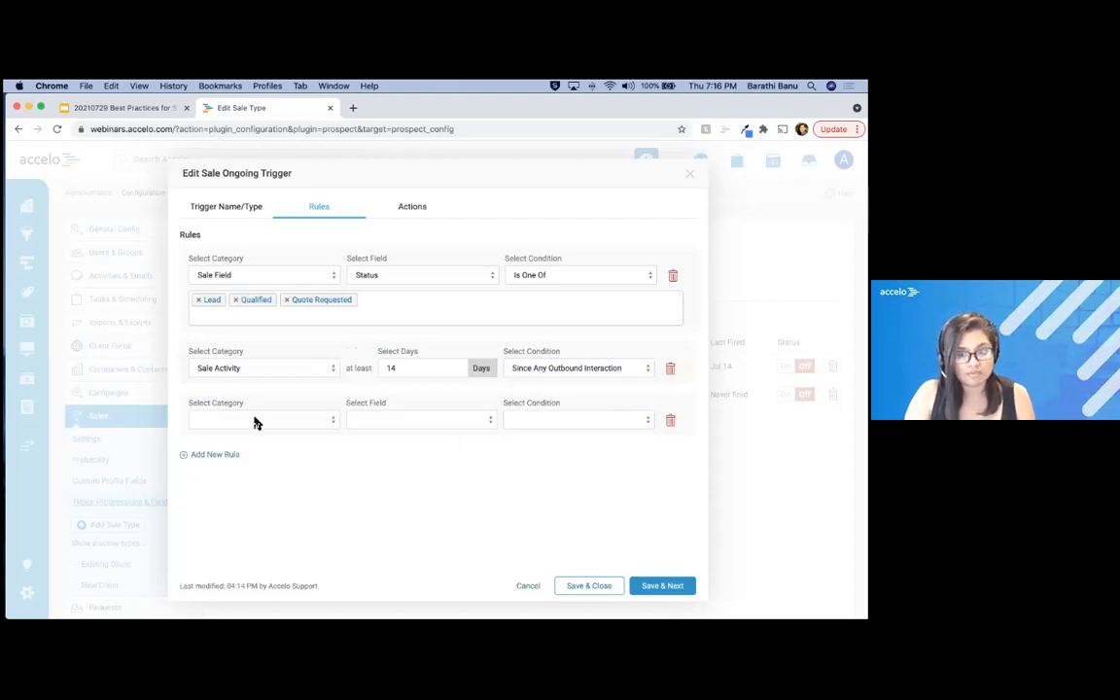
{"action": "left_click", "coordinate": [255, 422]}
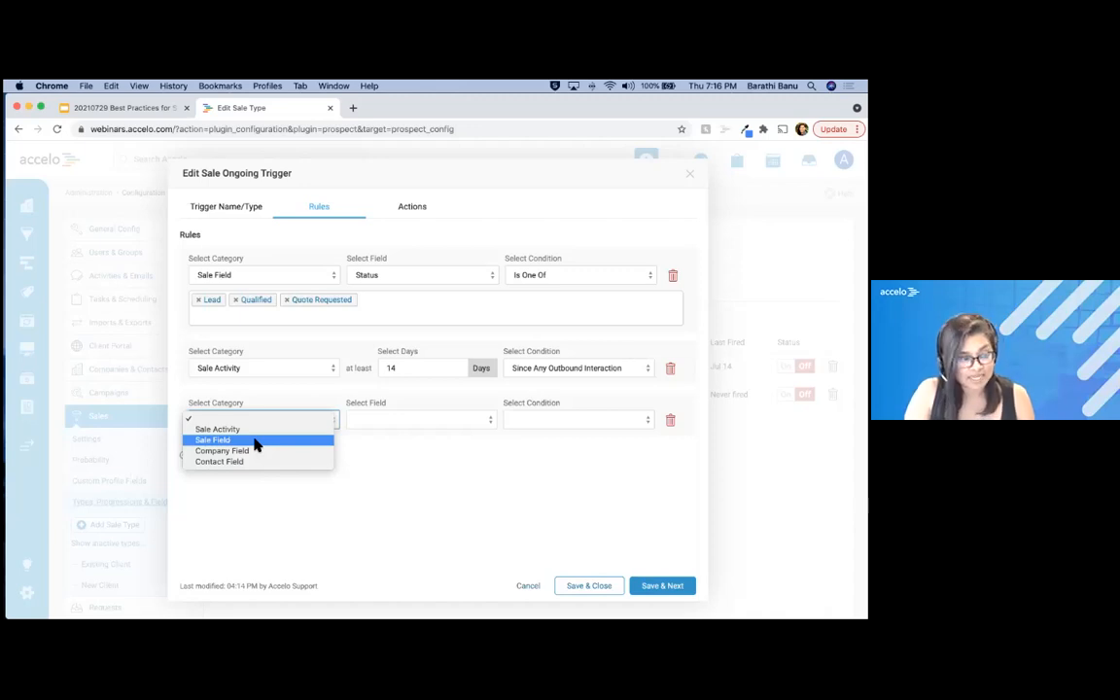
{"action": "left_click", "coordinate": [231, 439]}
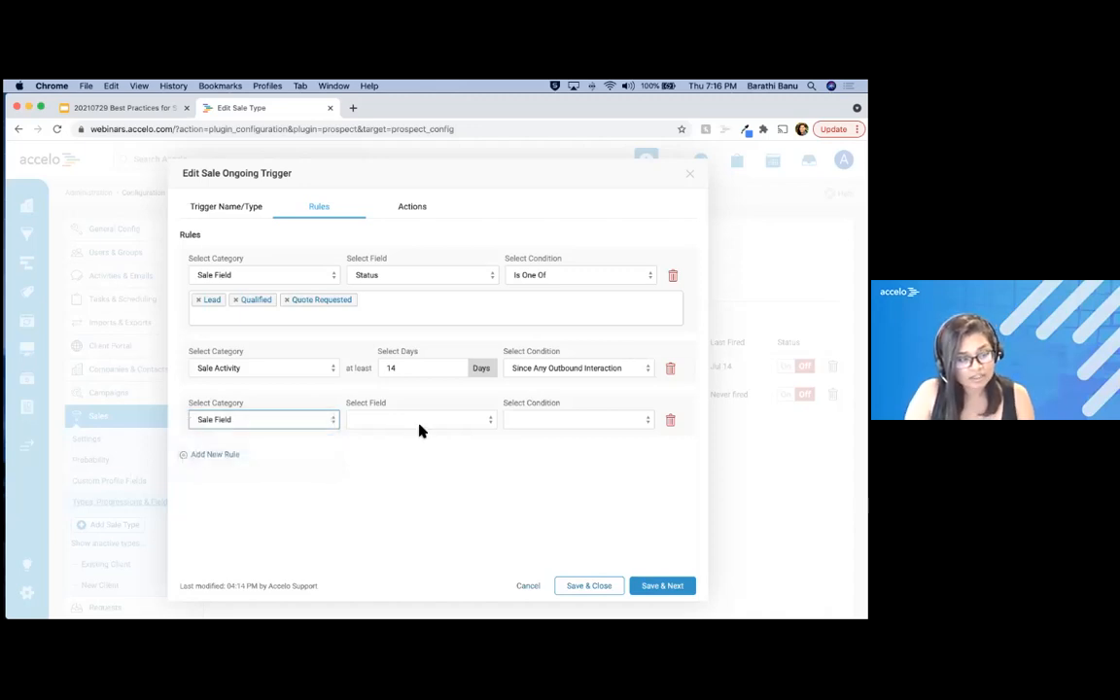
{"action": "left_click", "coordinate": [417, 420]}
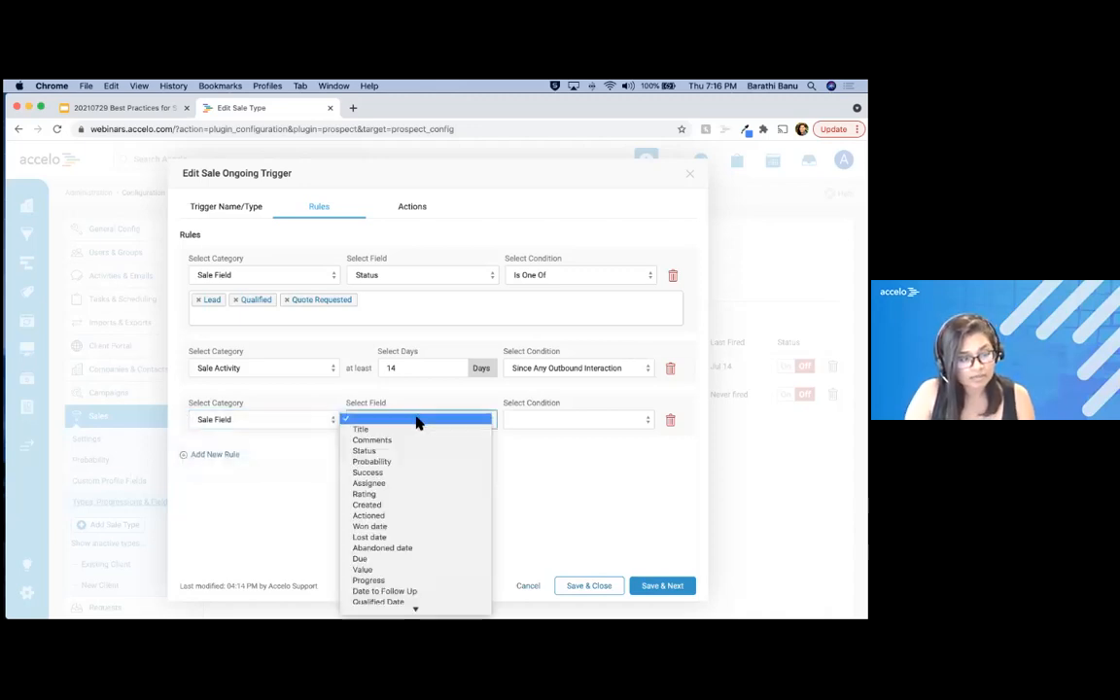
{"action": "left_click", "coordinate": [385, 505]}
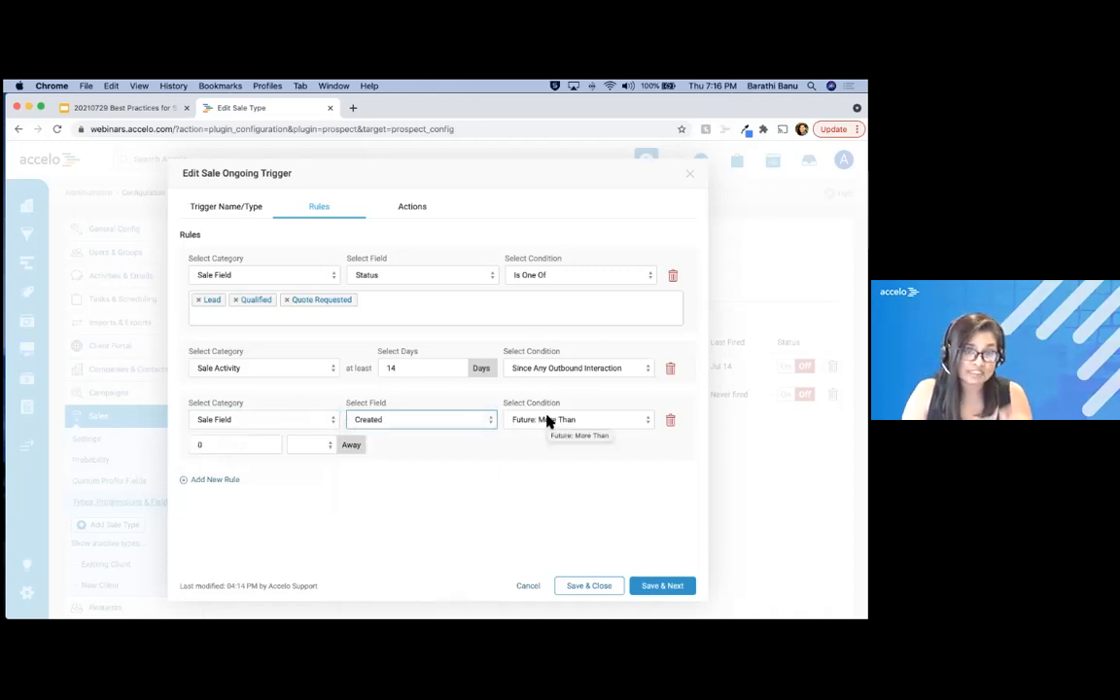
Set the Created rule's condition to Past: More Than 14 Days ago.
{"action": "left_click", "coordinate": [548, 422]}
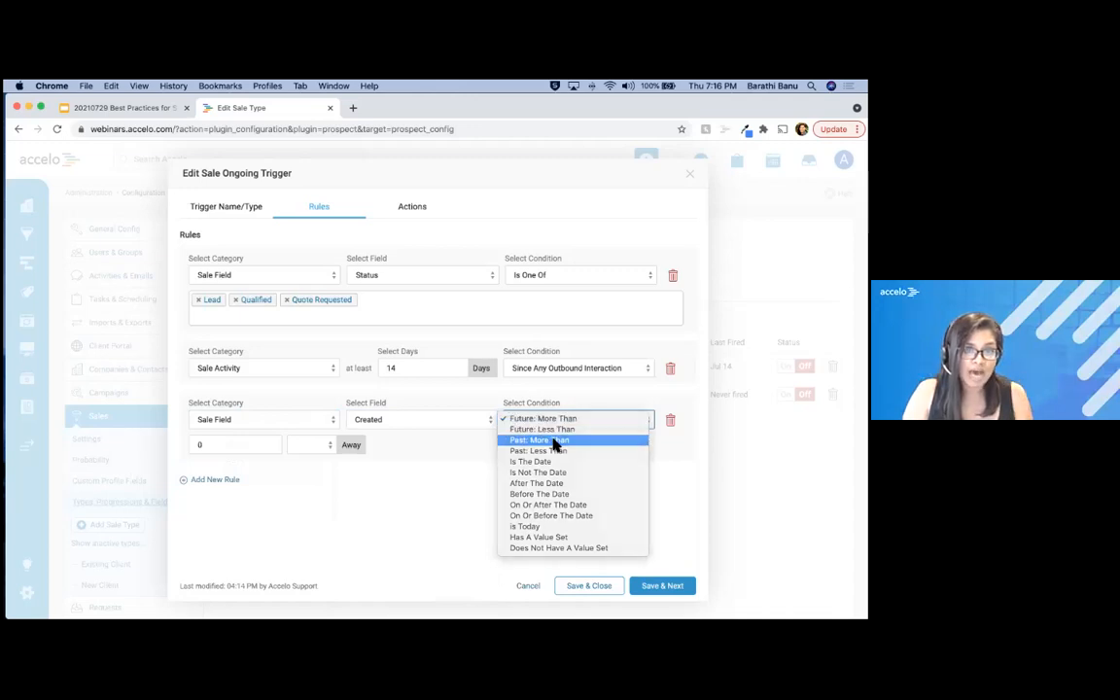
{"action": "left_click", "coordinate": [539, 439]}
{"action": "left_click", "coordinate": [227, 445]}
{"action": "key", "text": "BackSpace"}
{"action": "type", "text": "14"}
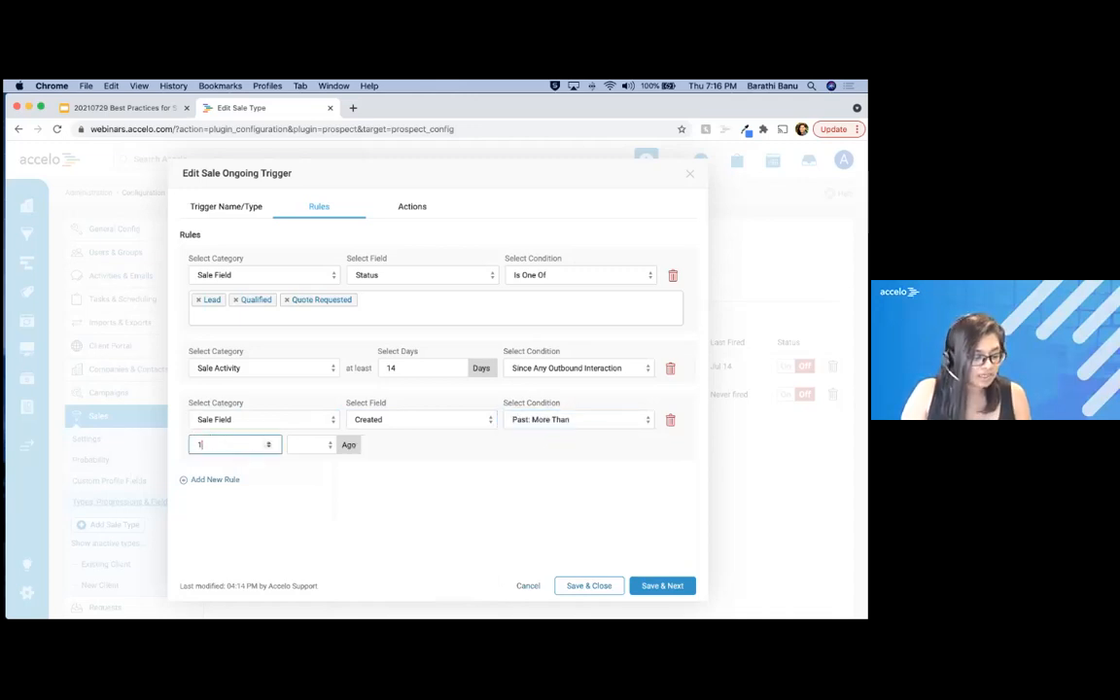
{"action": "left_click", "coordinate": [309, 444]}
{"action": "left_click", "coordinate": [313, 477]}
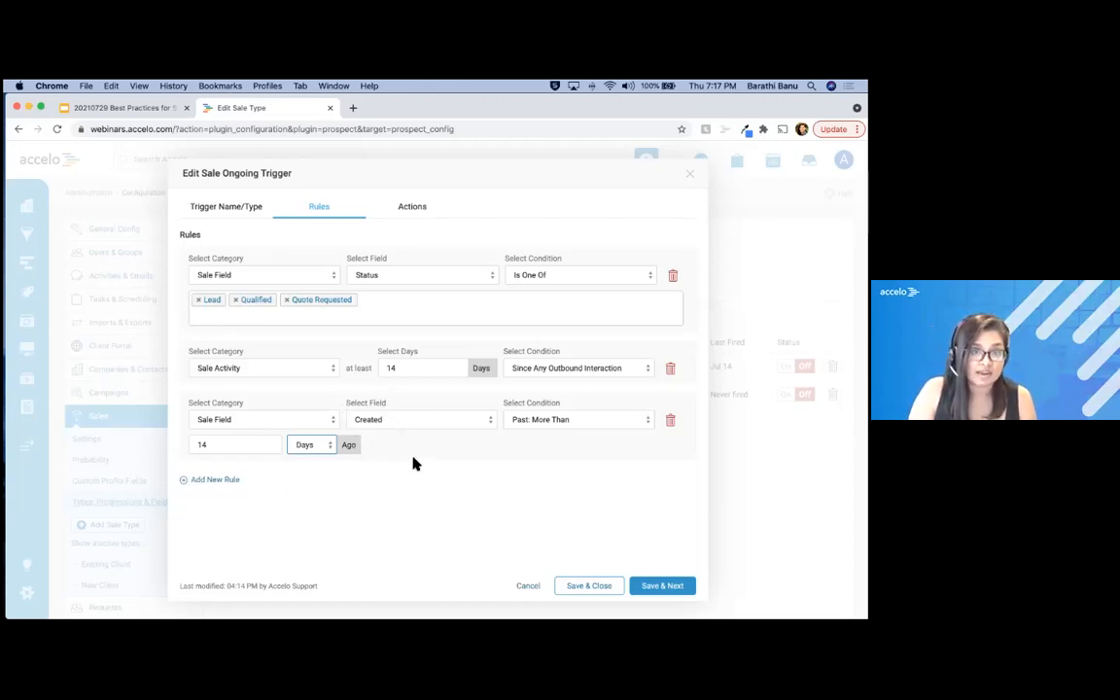
Save the three rules without any blank rule and add a Create Activity action to the trigger.
{"action": "left_click", "coordinate": [426, 480]}
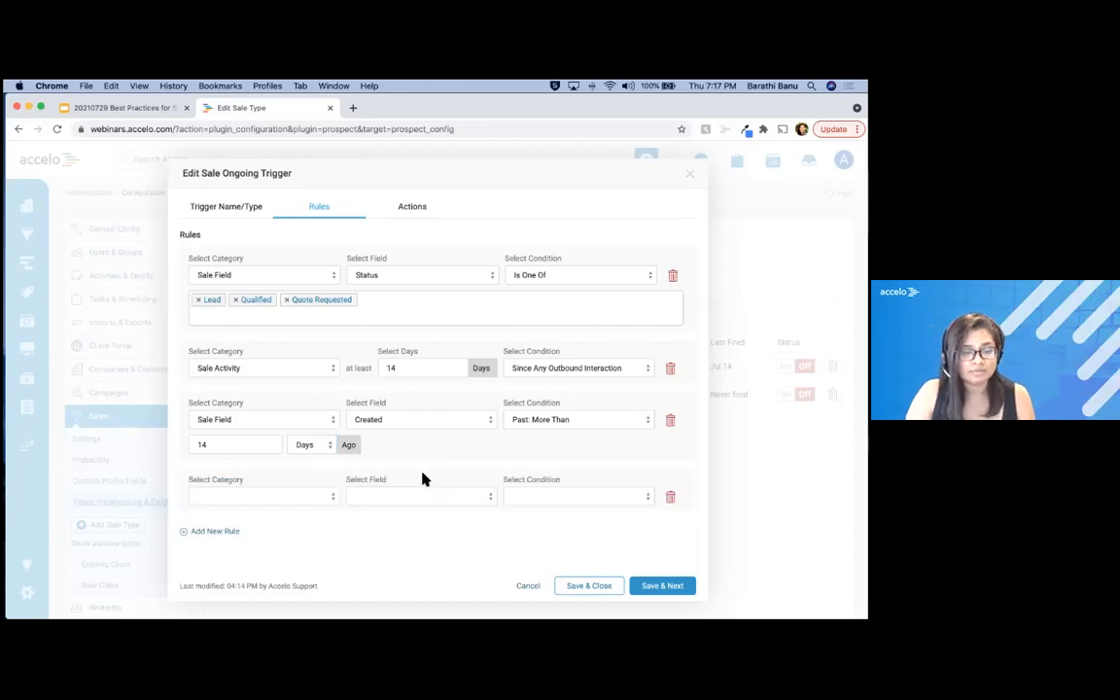
{"action": "left_click", "coordinate": [670, 497]}
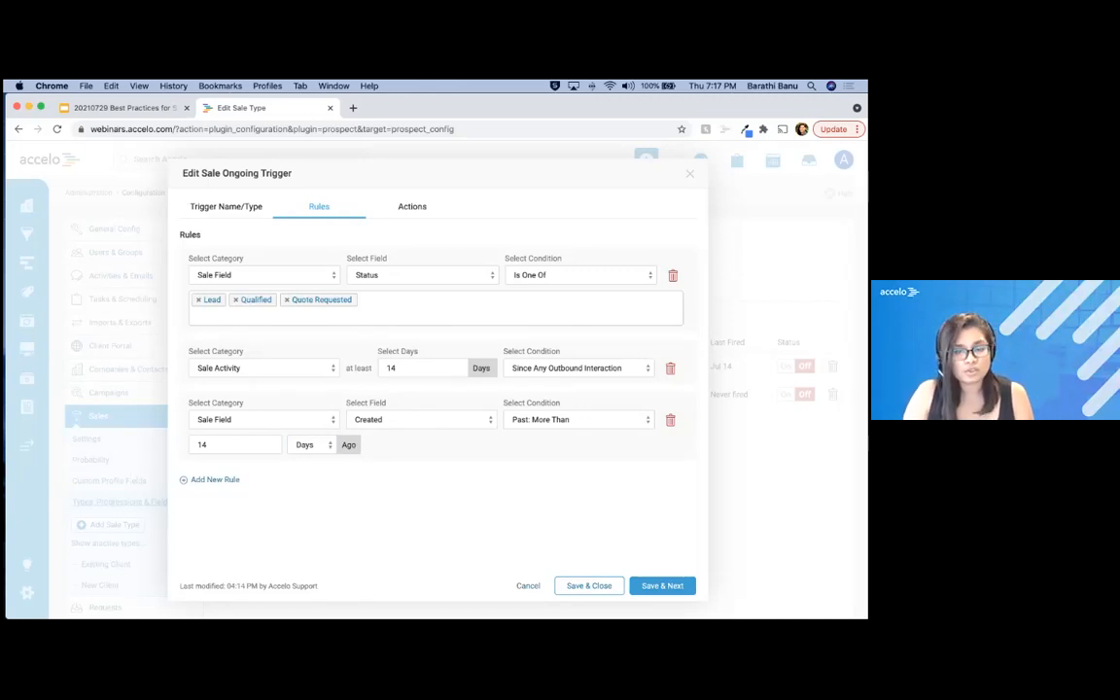
{"action": "left_click", "coordinate": [659, 587]}
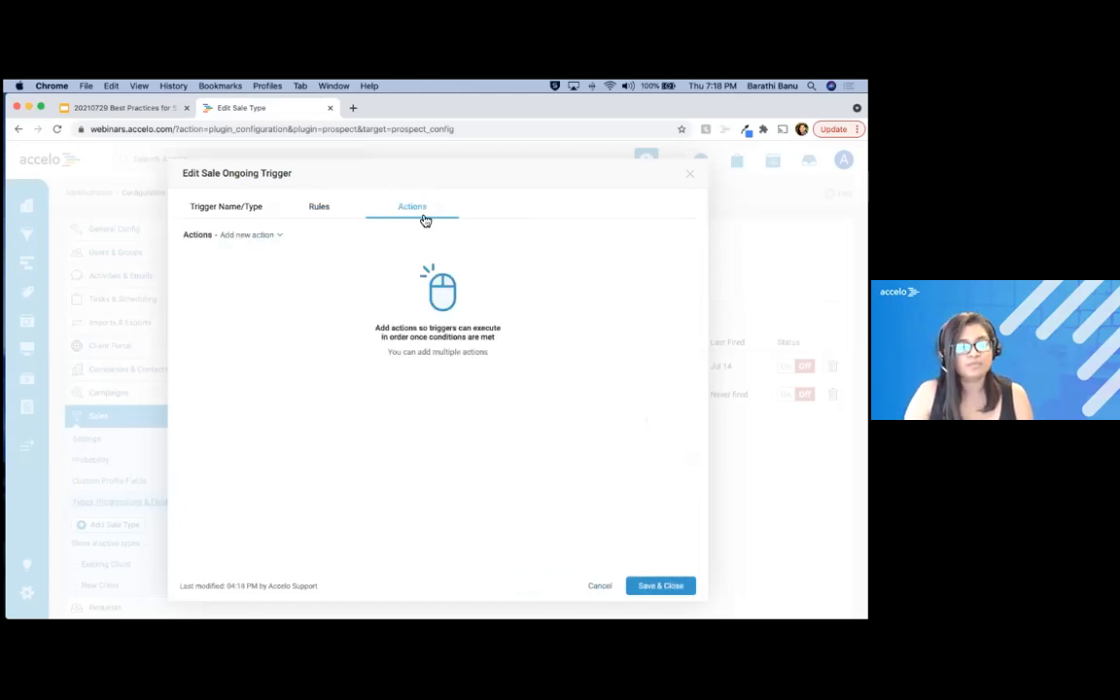
{"action": "left_click", "coordinate": [265, 236]}
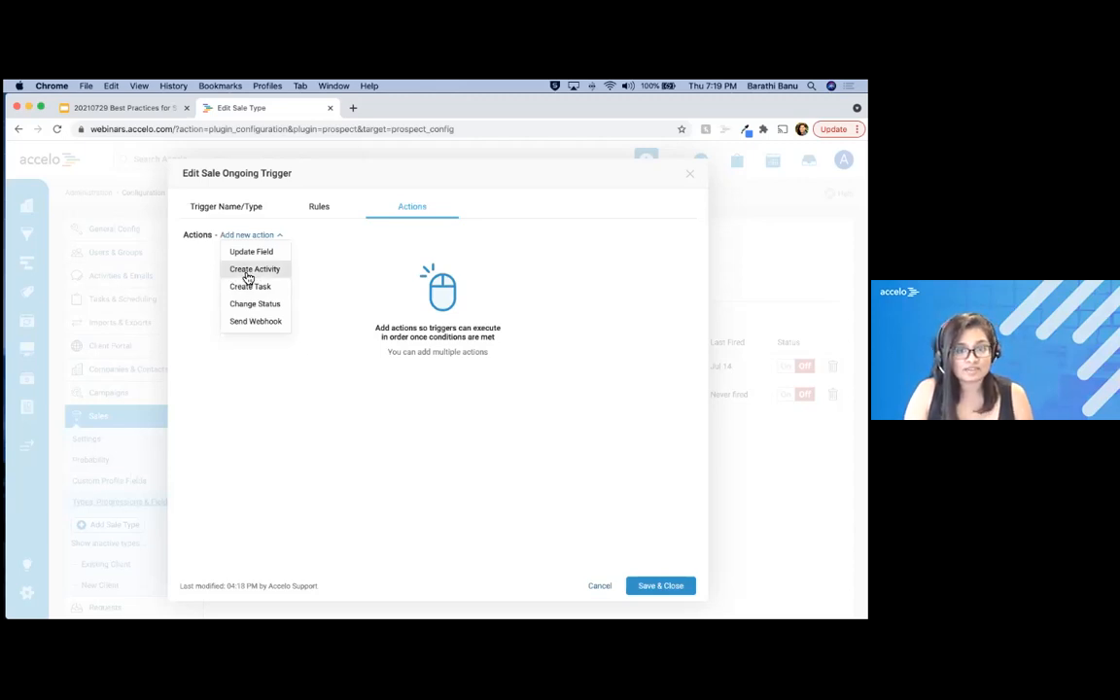
{"action": "left_click", "coordinate": [248, 277]}
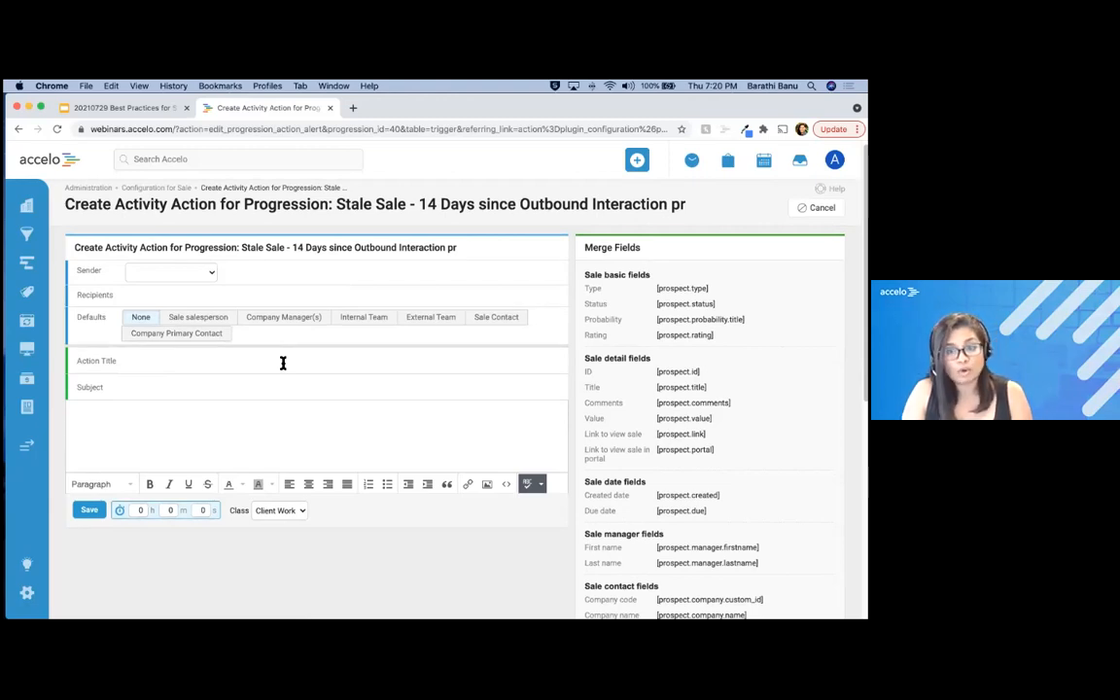
Set the sender to Sale salesperson with the manager as fall-back sender, and make the Sale salesperson and that manager the recipients.
{"action": "left_click", "coordinate": [177, 277]}
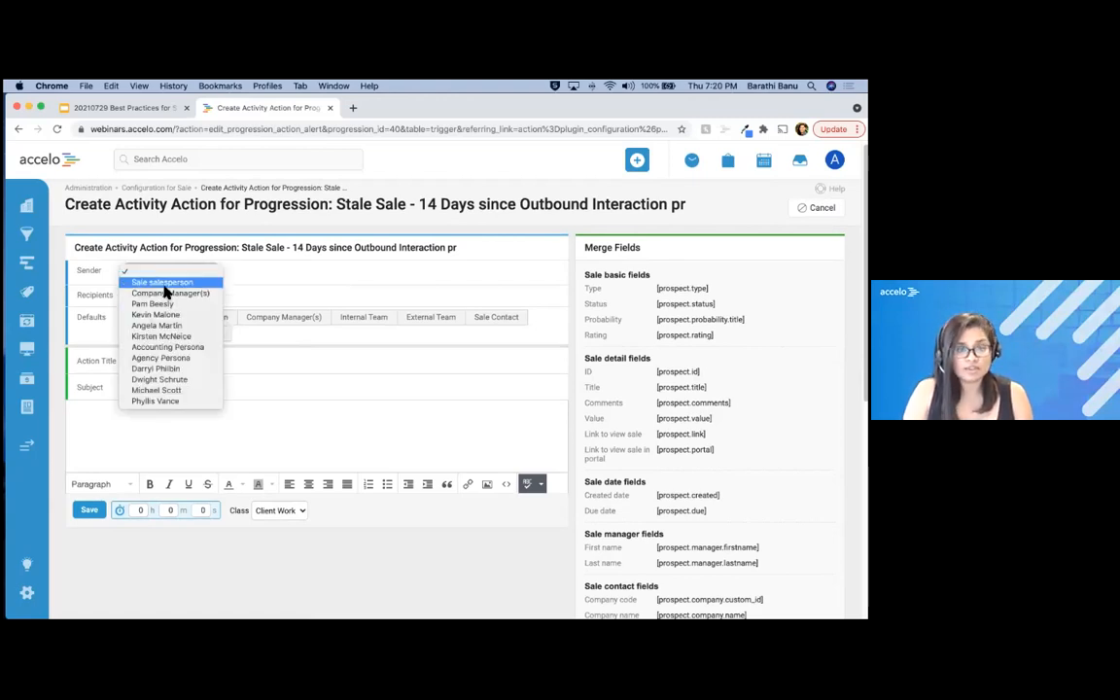
{"action": "left_click", "coordinate": [163, 283]}
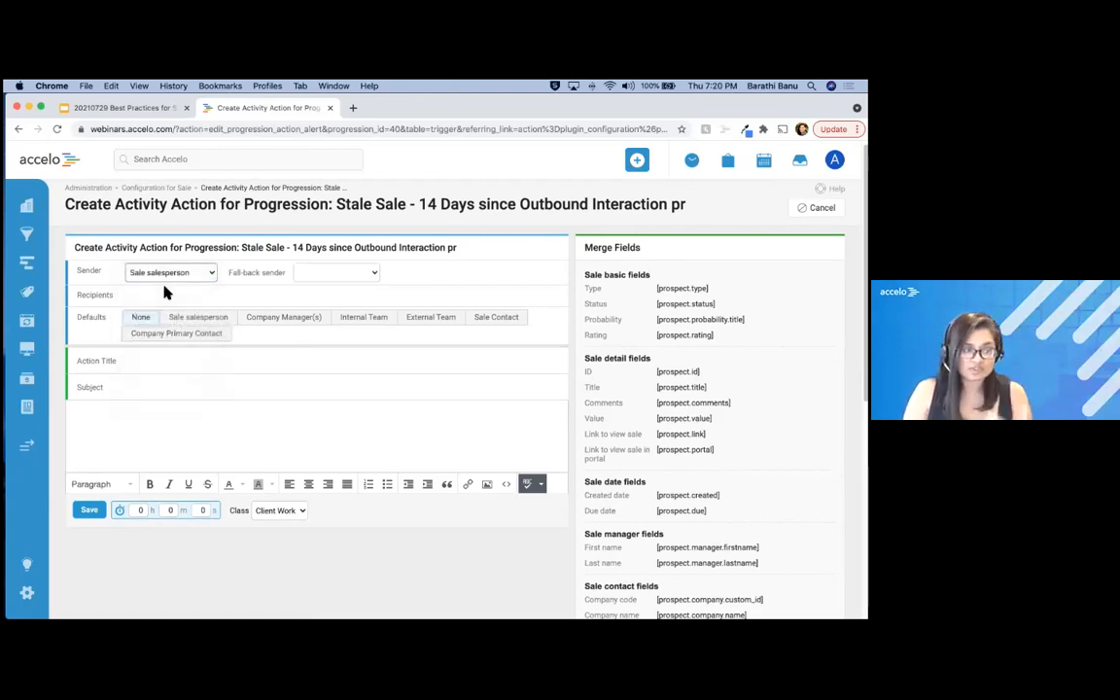
{"action": "left_click", "coordinate": [324, 274]}
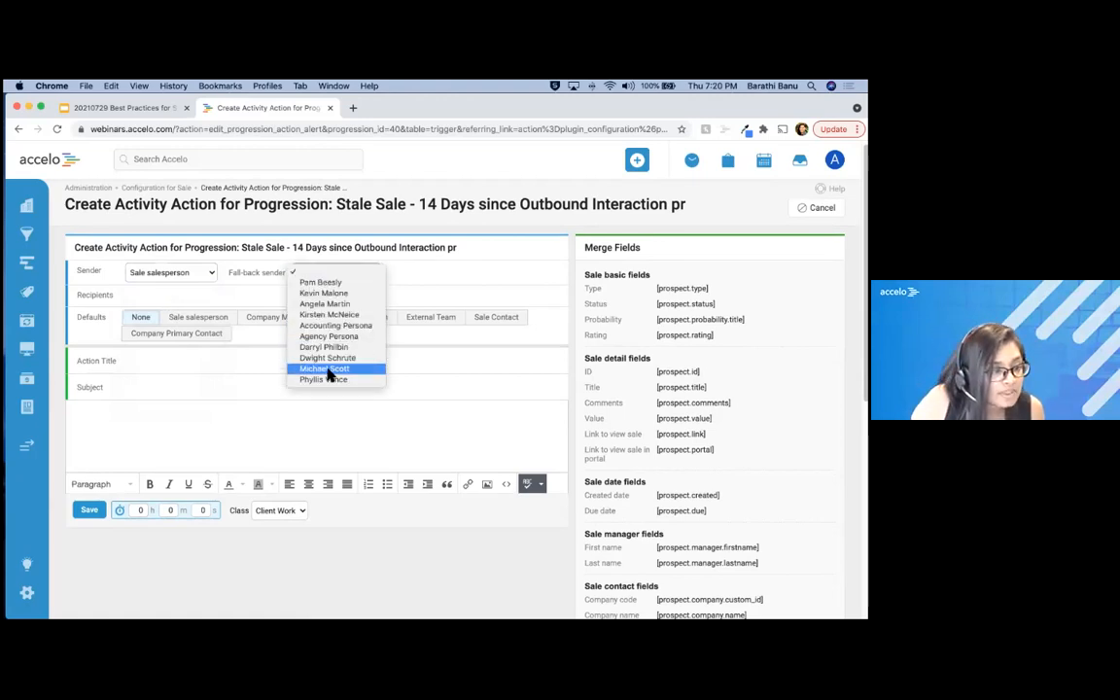
{"action": "left_click", "coordinate": [144, 302]}
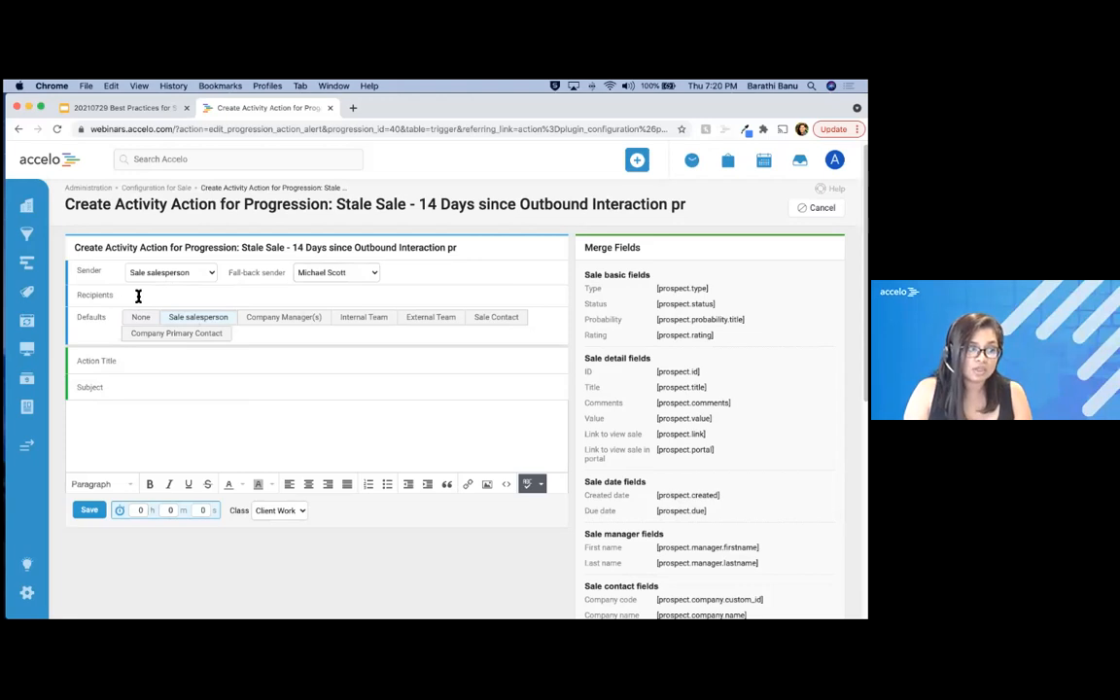
{"action": "type", "text": "Mich"}
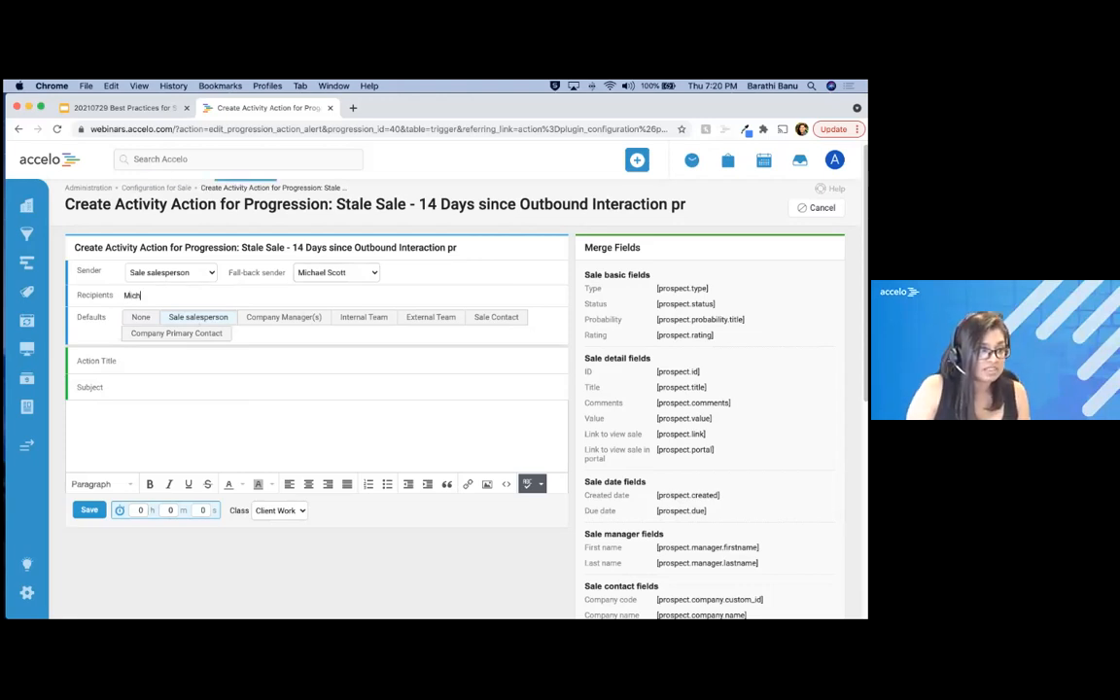
{"action": "left_click", "coordinate": [172, 346]}
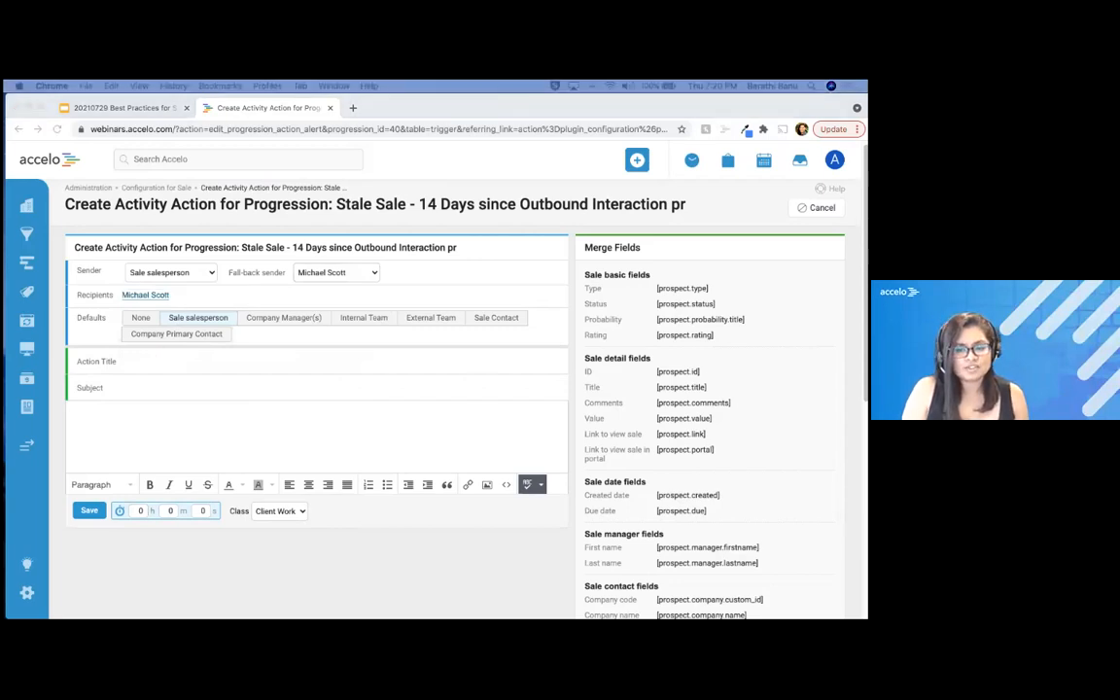
Title the action "14 day stale sale alert" and set its subject to Stale Sale Alert - [prospect.company.name] - "[prospect.title]".
{"action": "left_click", "coordinate": [143, 362]}
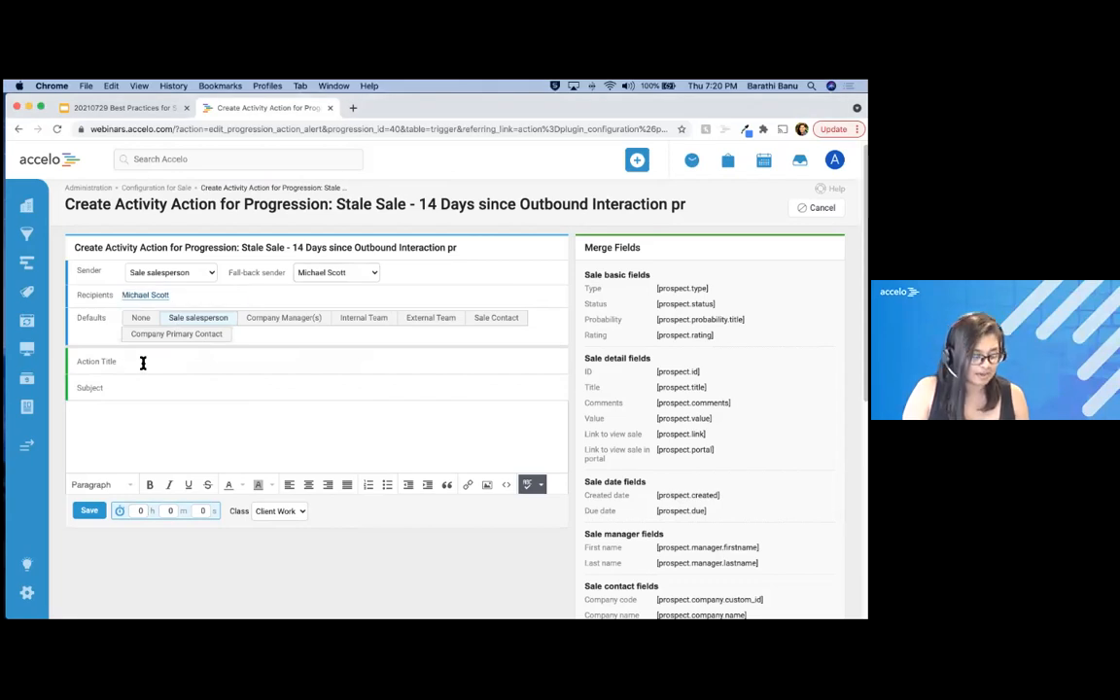
{"action": "type", "text": "14 day stale sale alert"}
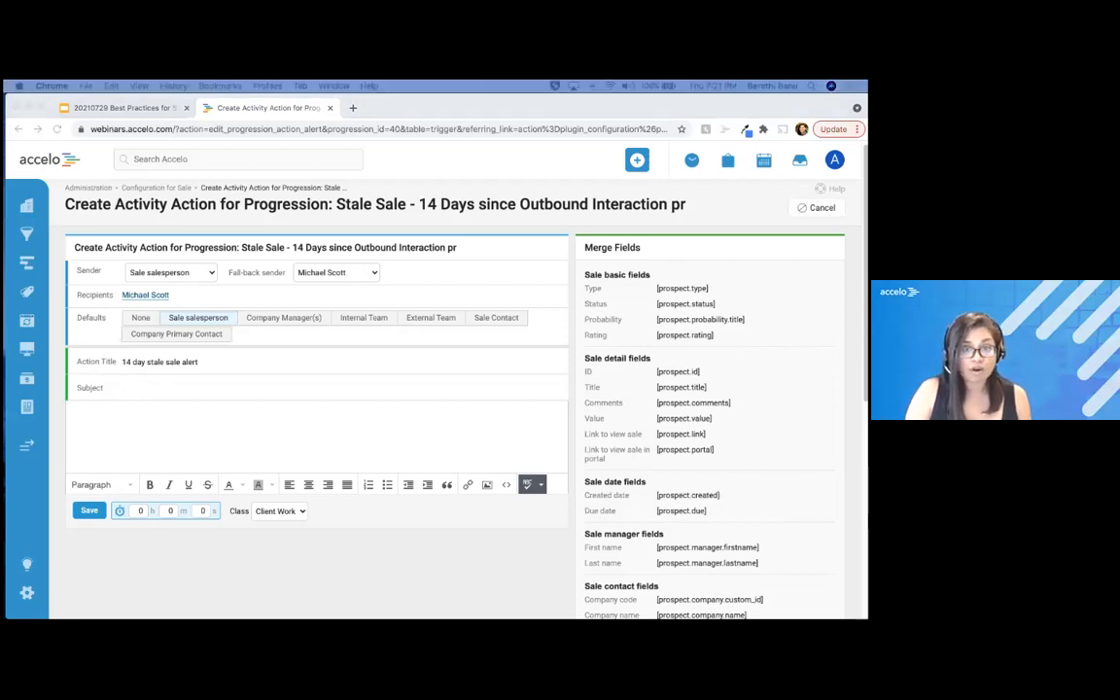
{"action": "left_click", "coordinate": [128, 391]}
{"action": "type", "text": "Stale Sale Alert - [prospect.company.name] - \"[prospect.title]\""}
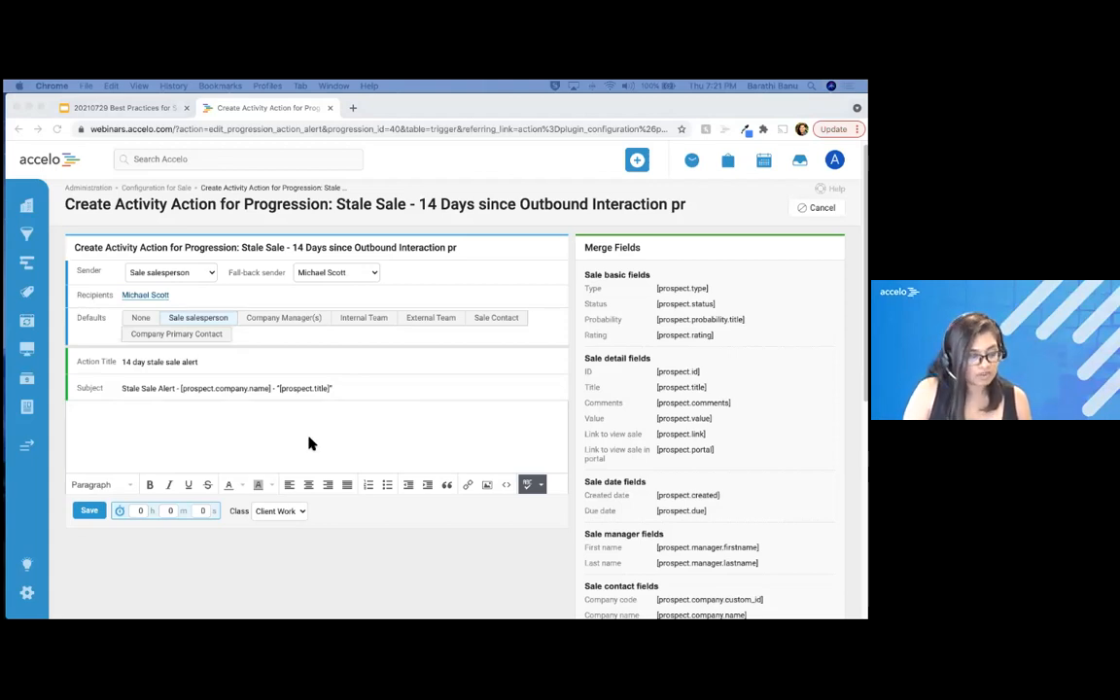
Paste the prepared alert message into the body, with merge fields for sale status, value, probability, comments, company, contact and sale link.
{"action": "left_click", "coordinate": [109, 421]}
{"action": "key", "text": "super+v"}
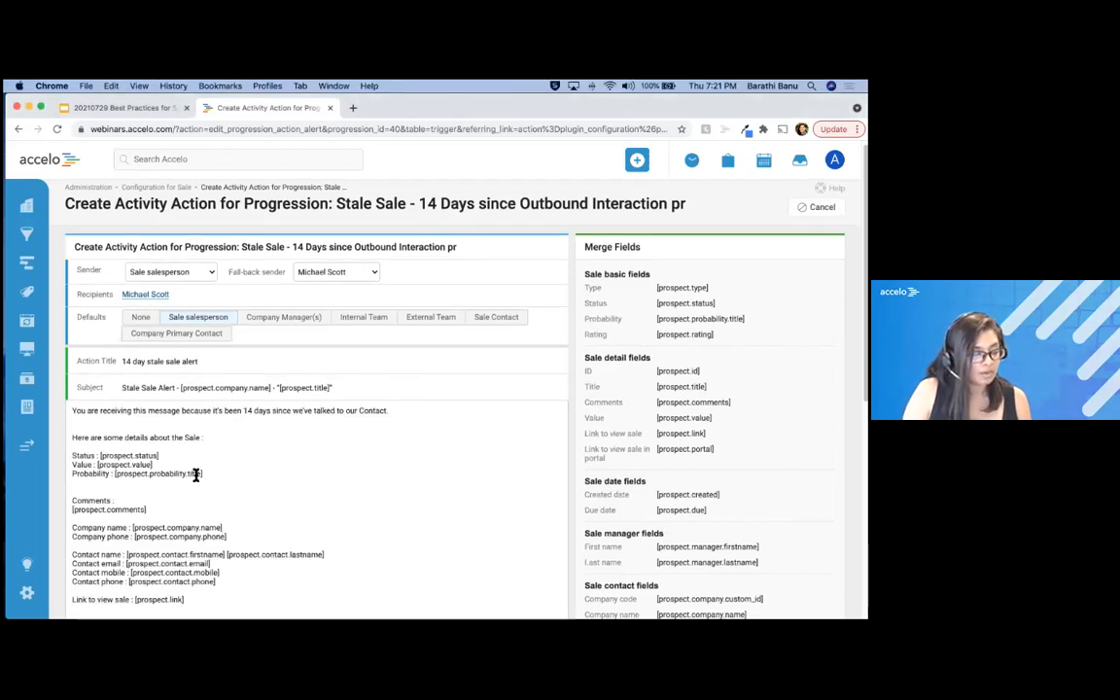
{"action": "scroll", "coordinate": [257, 453], "scroll_direction": "down", "scroll_amount": 3}
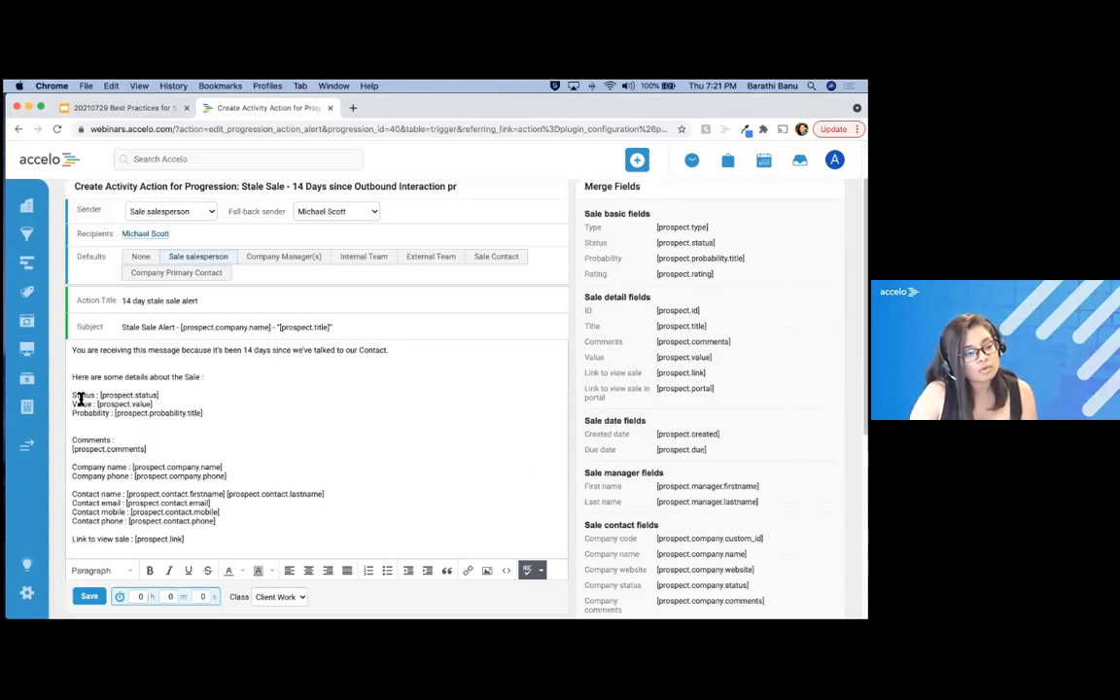
Review the alert message's opening line, sale details and sale link, and locate the matching Link to view sale entry among the merge fields.
{"action": "left_click_drag", "start_coordinate": [70, 350], "coordinate": [408, 354]}
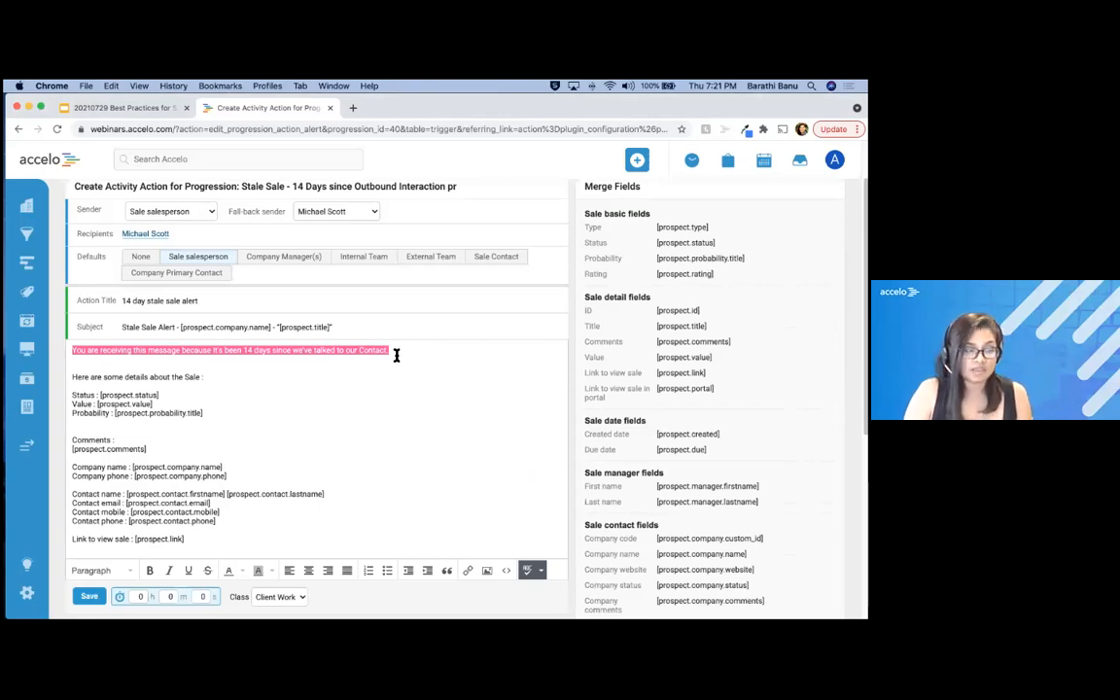
{"action": "left_click", "coordinate": [225, 383]}
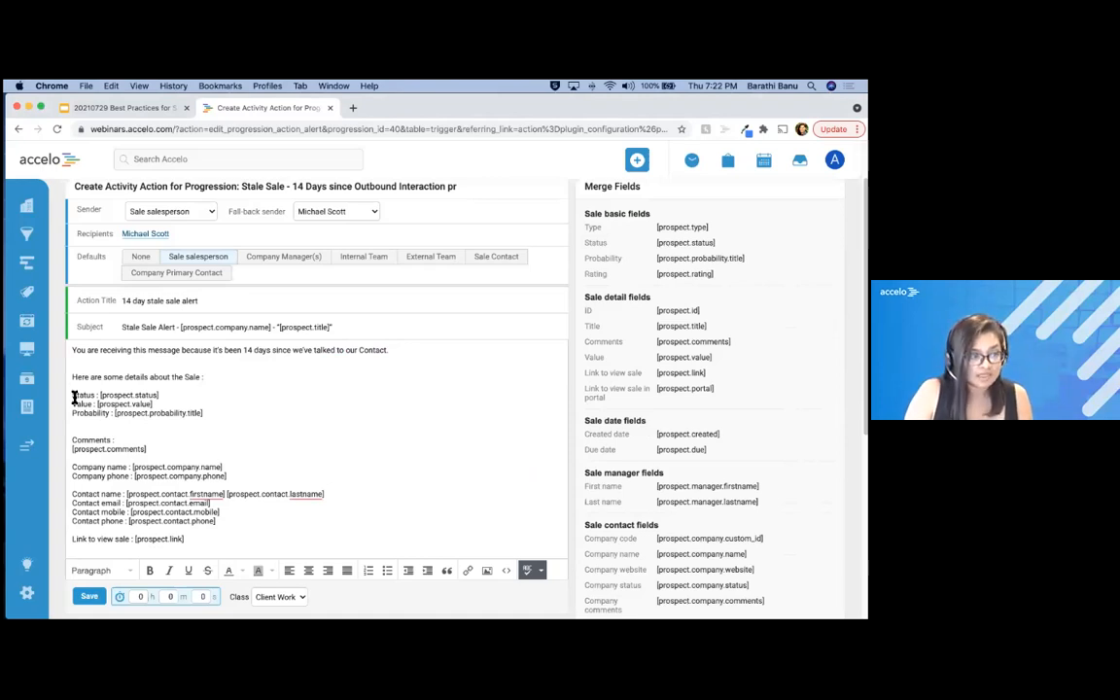
{"action": "left_click_drag", "start_coordinate": [73, 397], "coordinate": [101, 398]}
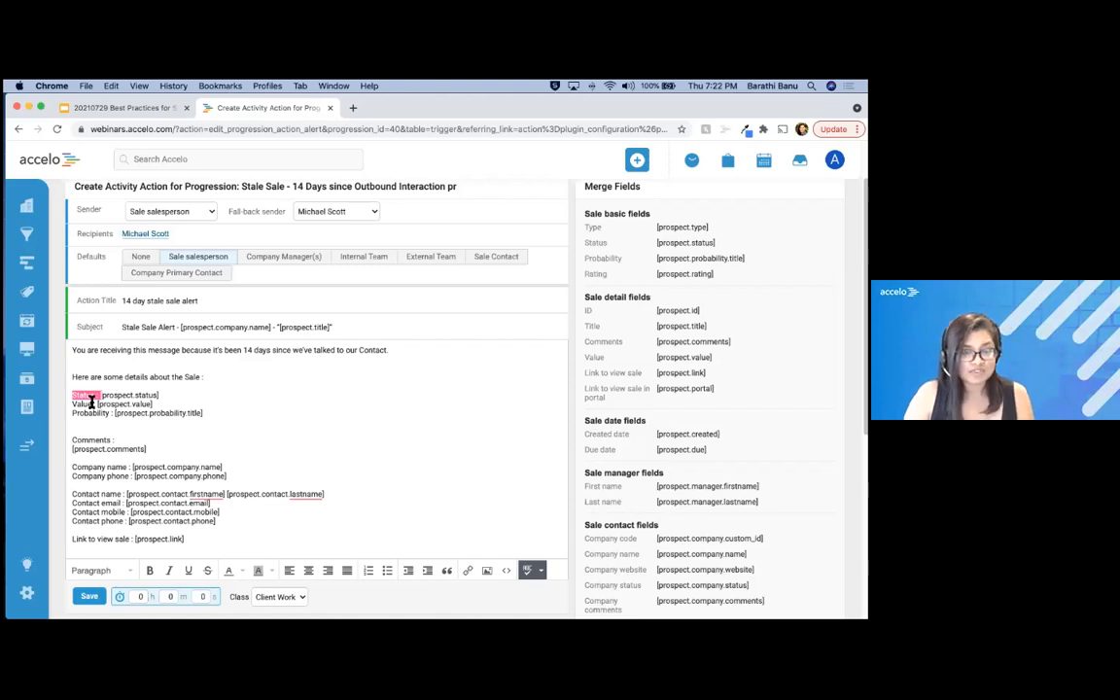
{"action": "scroll", "coordinate": [229, 481], "scroll_direction": "down", "scroll_amount": 1}
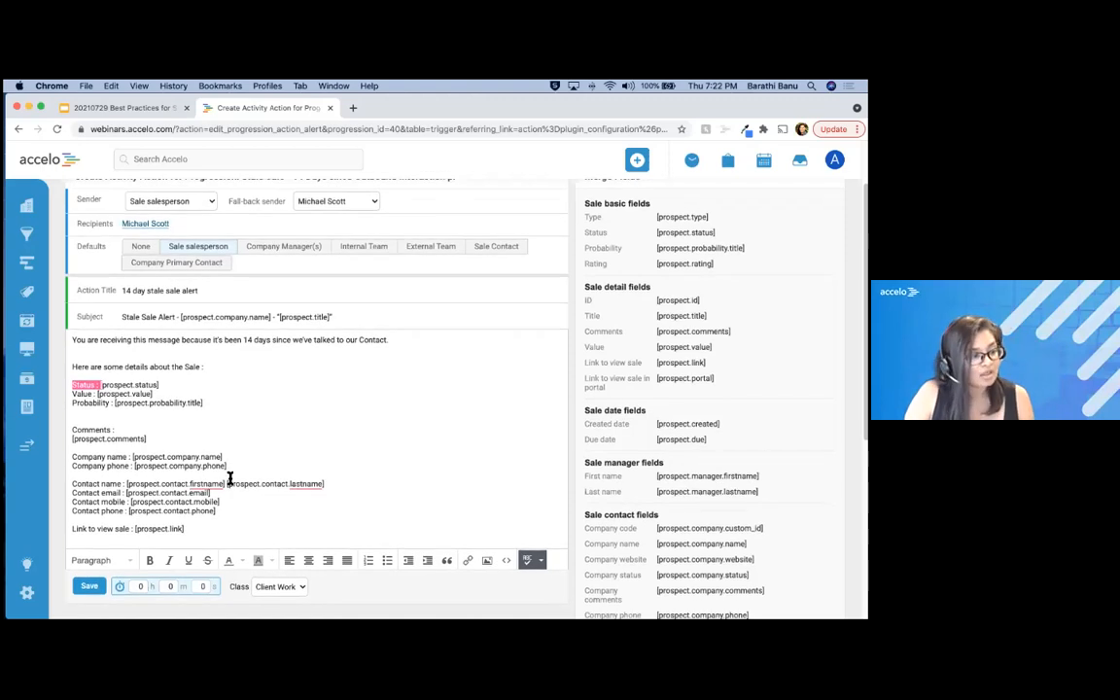
{"action": "scroll", "coordinate": [117, 442], "scroll_direction": "down", "scroll_amount": 1}
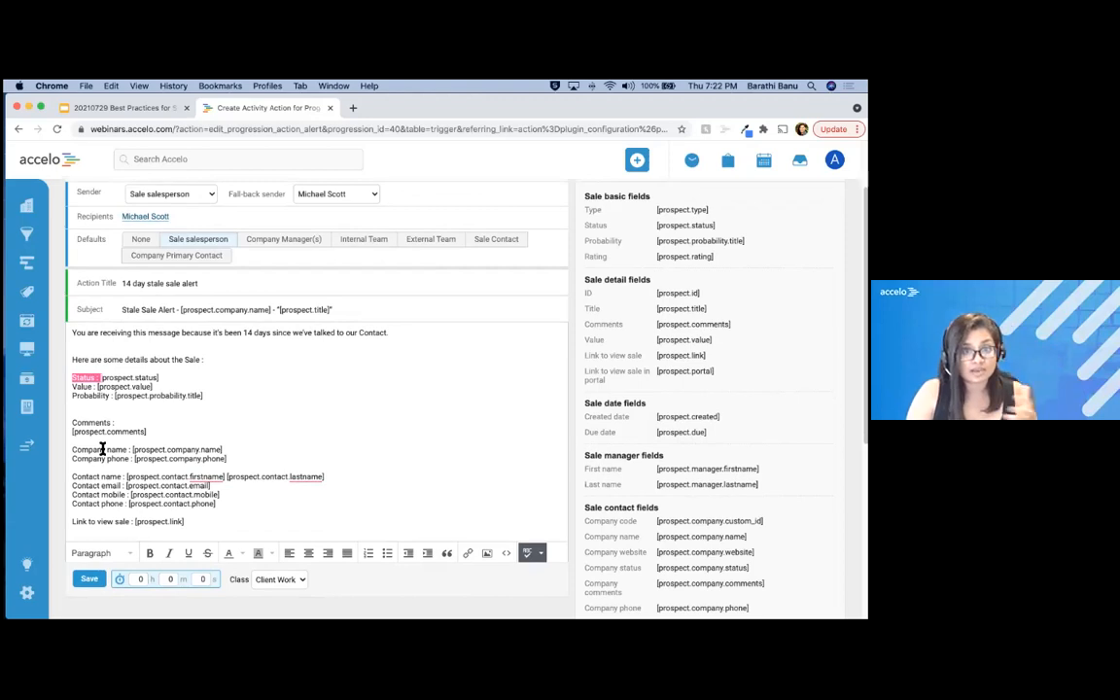
{"action": "scroll", "coordinate": [102, 450], "scroll_direction": "down", "scroll_amount": 5}
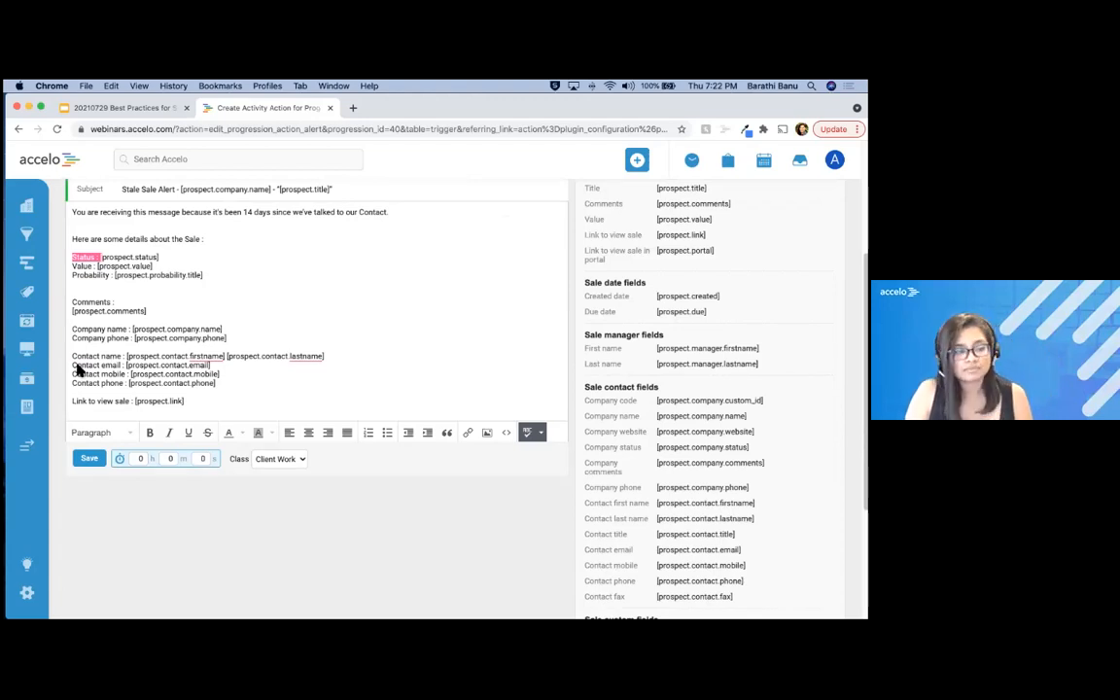
{"action": "left_click", "coordinate": [108, 401]}
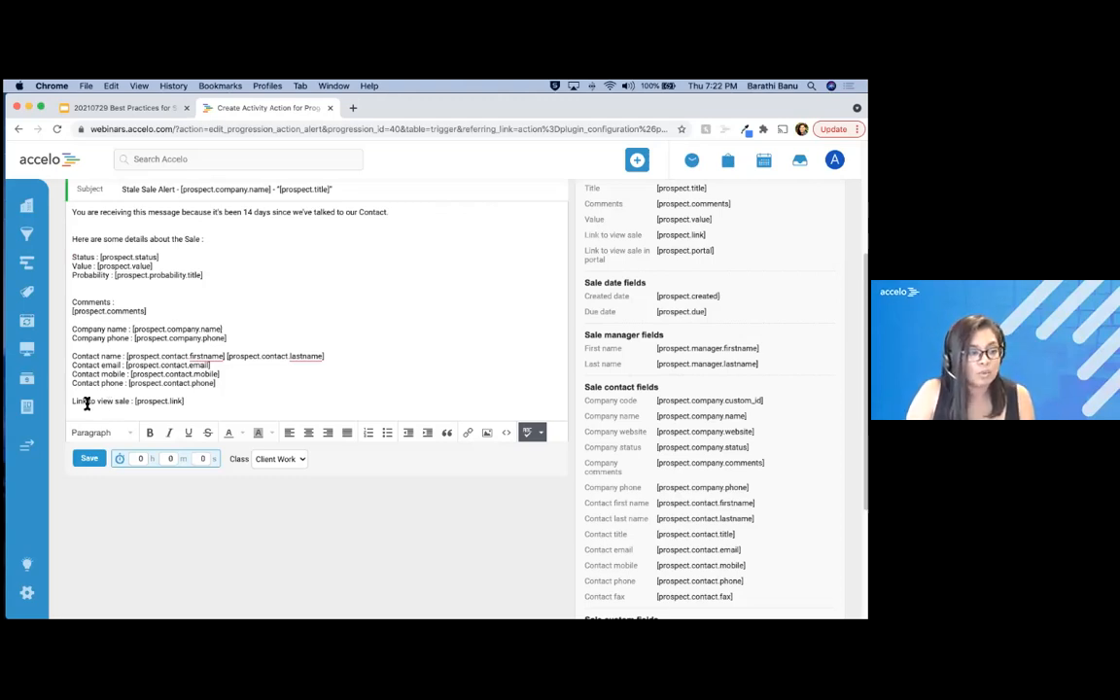
{"action": "left_click_drag", "start_coordinate": [71, 401], "coordinate": [197, 412]}
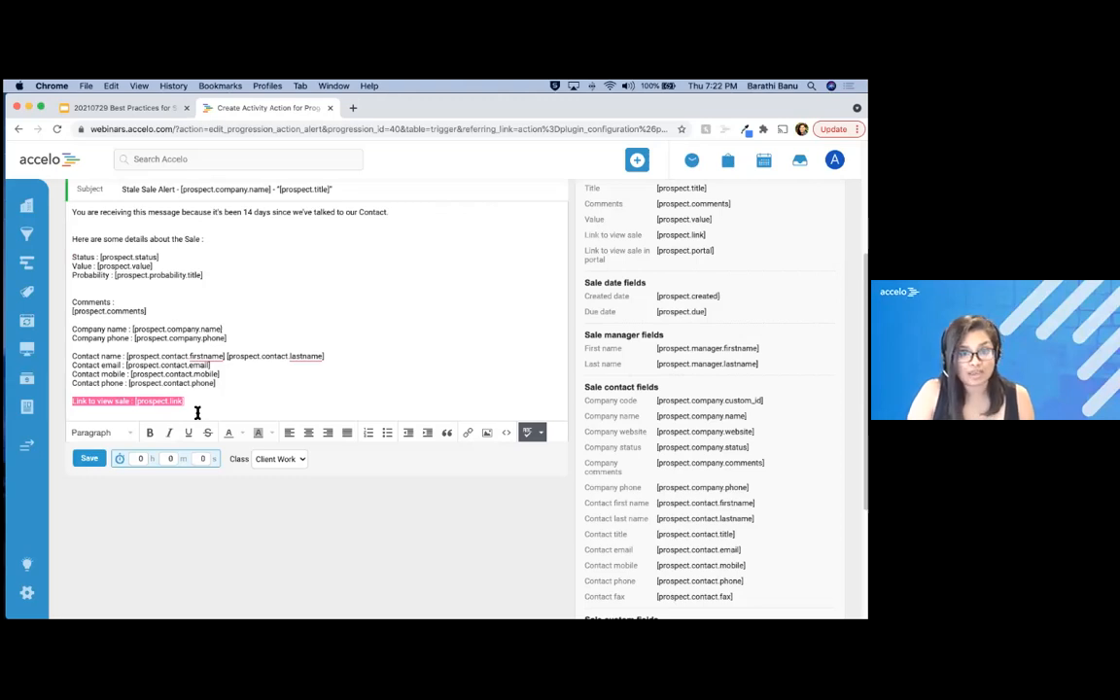
{"action": "scroll", "coordinate": [230, 400], "scroll_direction": "up", "scroll_amount": 1}
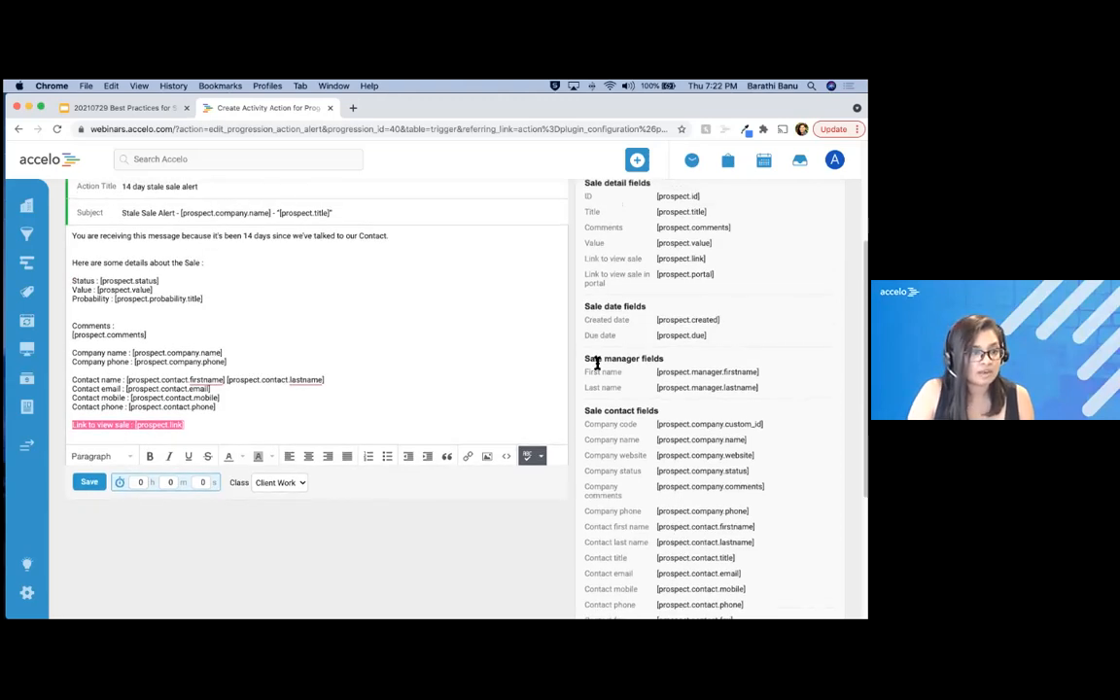
{"action": "scroll", "coordinate": [597, 363], "scroll_direction": "up", "scroll_amount": 4}
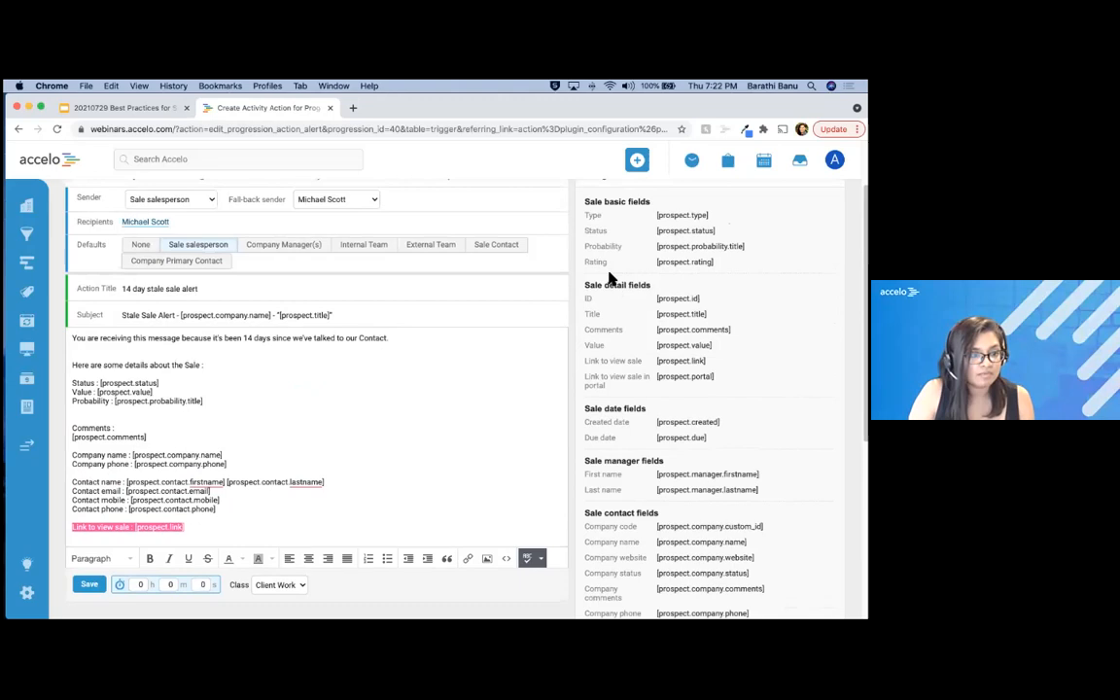
{"action": "scroll", "coordinate": [610, 279], "scroll_direction": "up", "scroll_amount": 3}
{"action": "left_click_drag", "start_coordinate": [586, 437], "coordinate": [707, 437]}
{"action": "scroll", "coordinate": [370, 525], "scroll_direction": "down", "scroll_amount": 2}
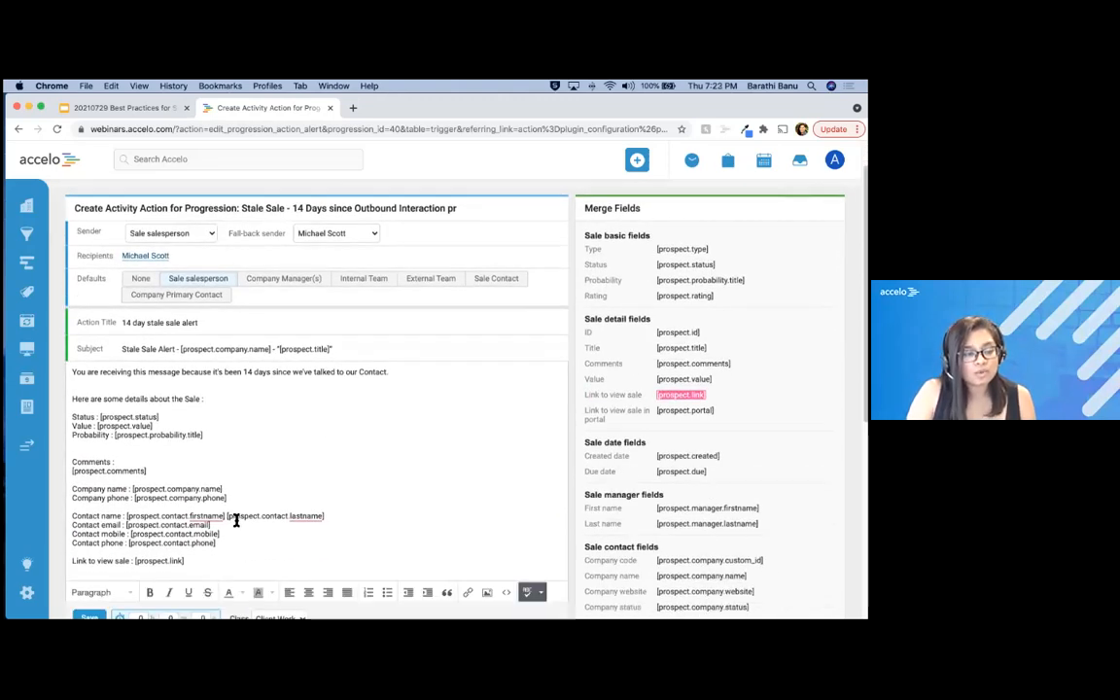
Save the 14 day stale sale alert action, check the trigger's name and timing settings, and save and close the trigger.
{"action": "scroll", "coordinate": [236, 523], "scroll_direction": "down", "scroll_amount": 2}
{"action": "left_click", "coordinate": [237, 526]}
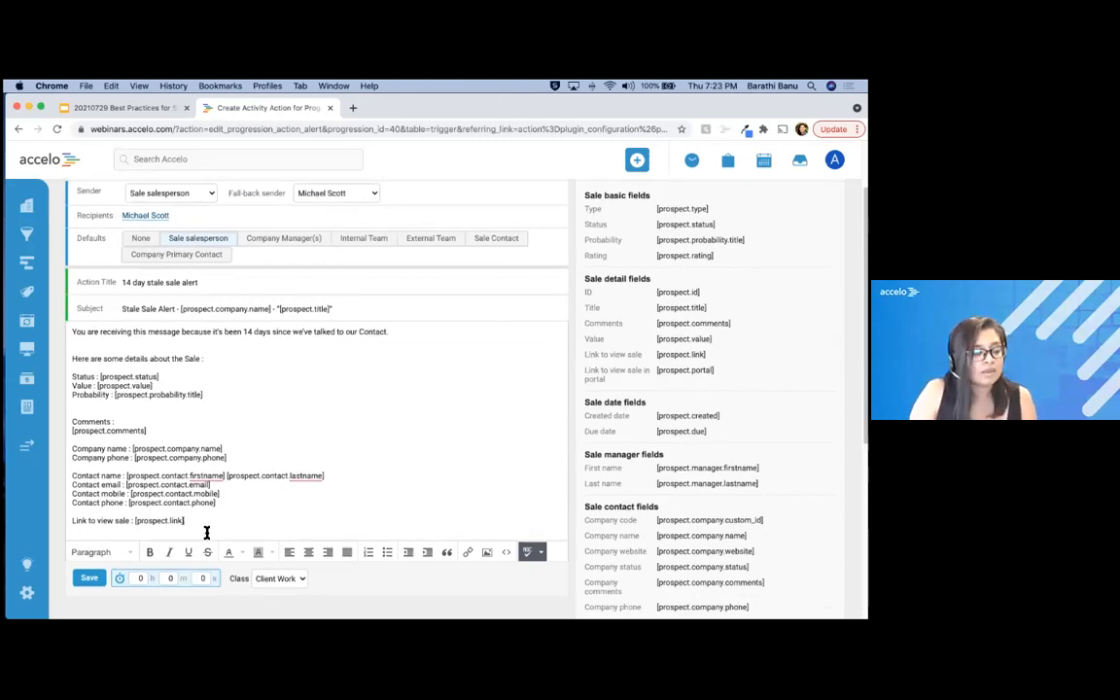
{"action": "scroll", "coordinate": [204, 531], "scroll_direction": "down", "scroll_amount": 1}
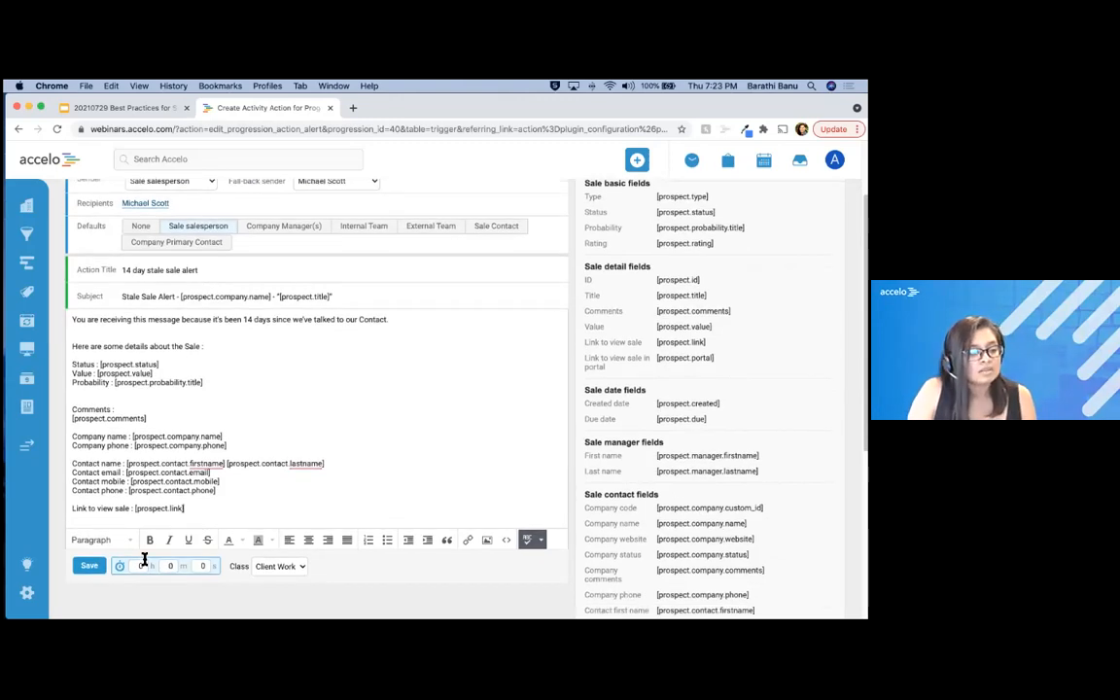
{"action": "left_click", "coordinate": [90, 569]}
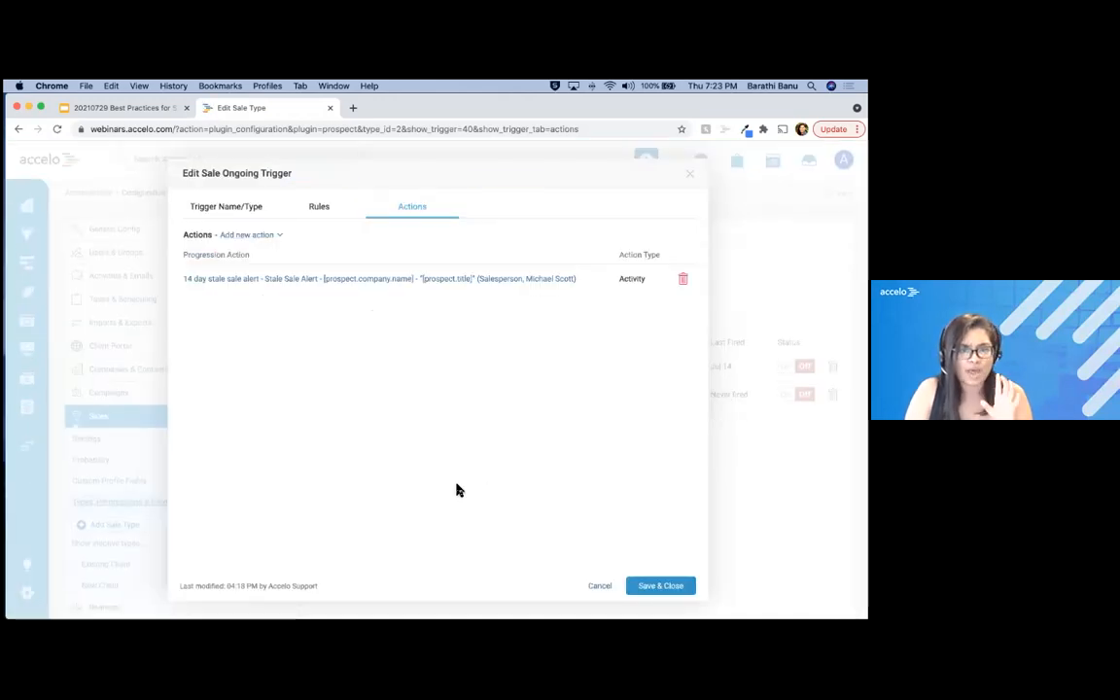
{"action": "left_click", "coordinate": [234, 209]}
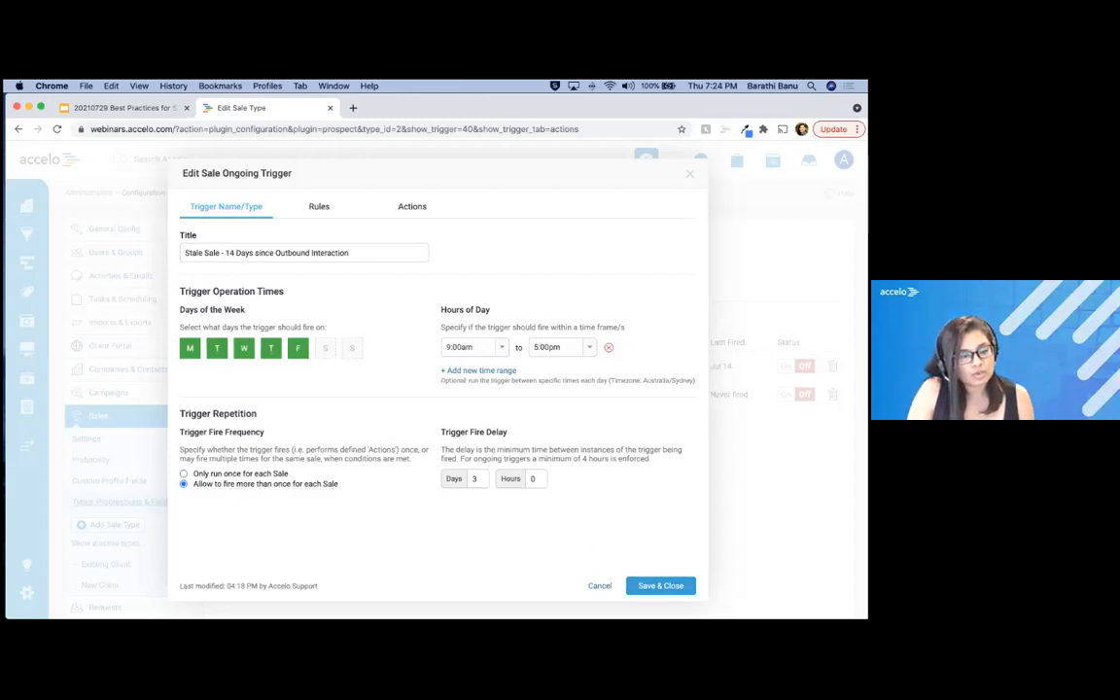
{"action": "left_click", "coordinate": [660, 586]}
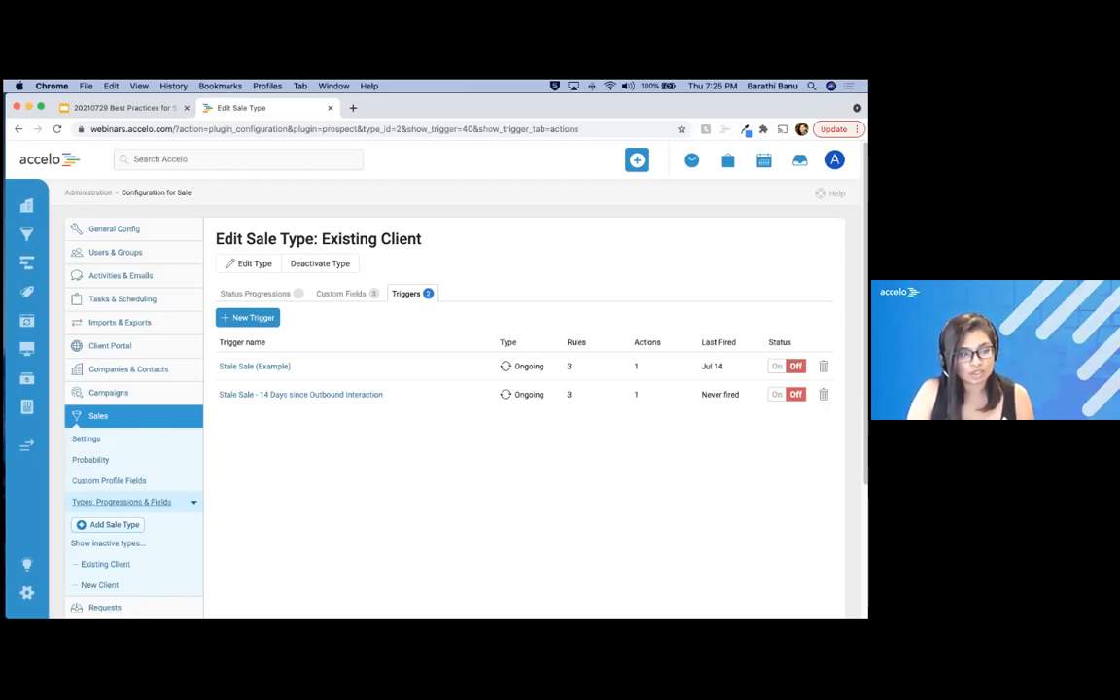
Retitle the "Stale Sale - 14 Days since Outbound Interaction" trigger as "Follow up on Quote - 14 Days" and set its fire delay to 7 days.
{"action": "left_click", "coordinate": [355, 397]}
{"action": "triple_click", "coordinate": [283, 252]}
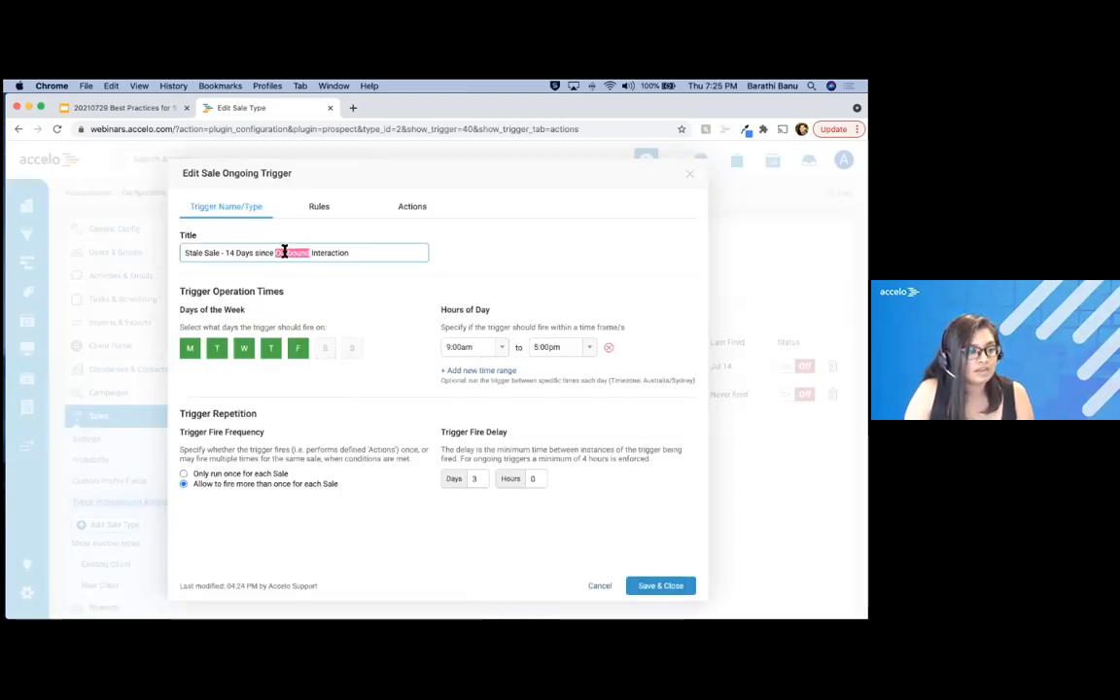
{"action": "type", "text": "Follo"}
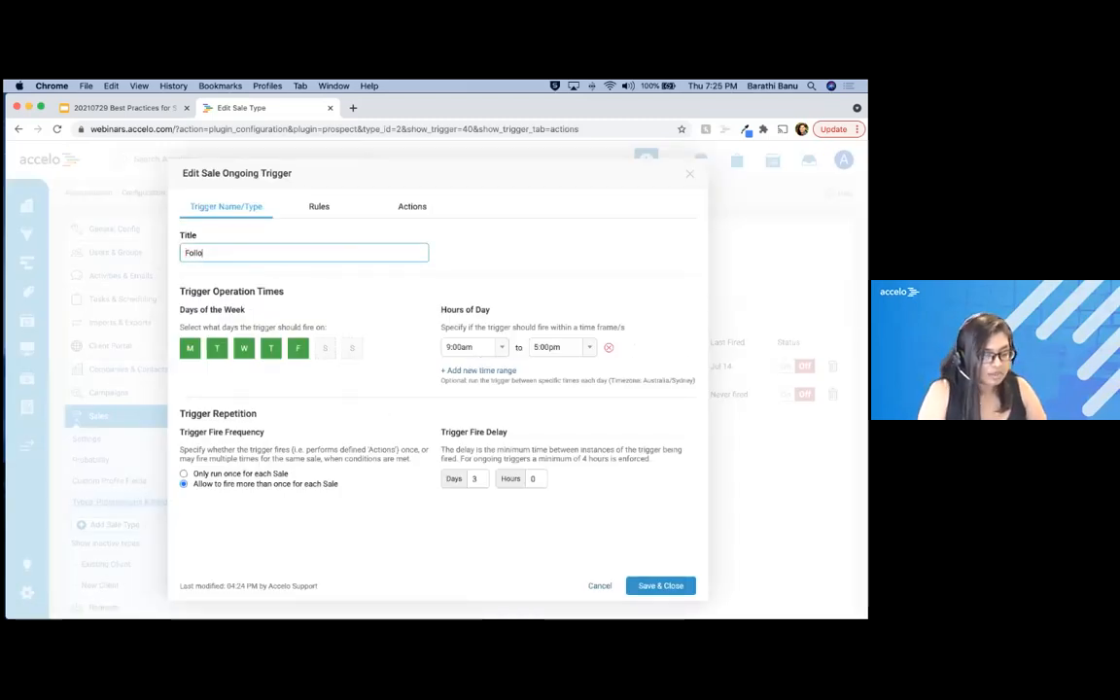
{"action": "type", "text": "w up o"}
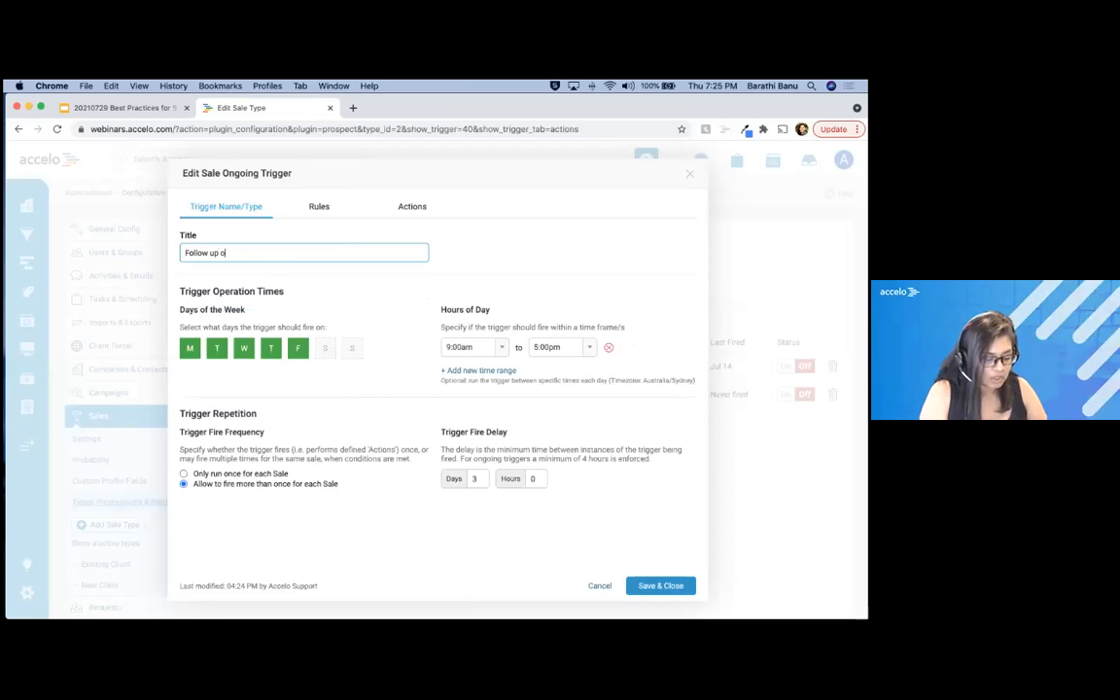
{"action": "type", "text": "n Quote -"}
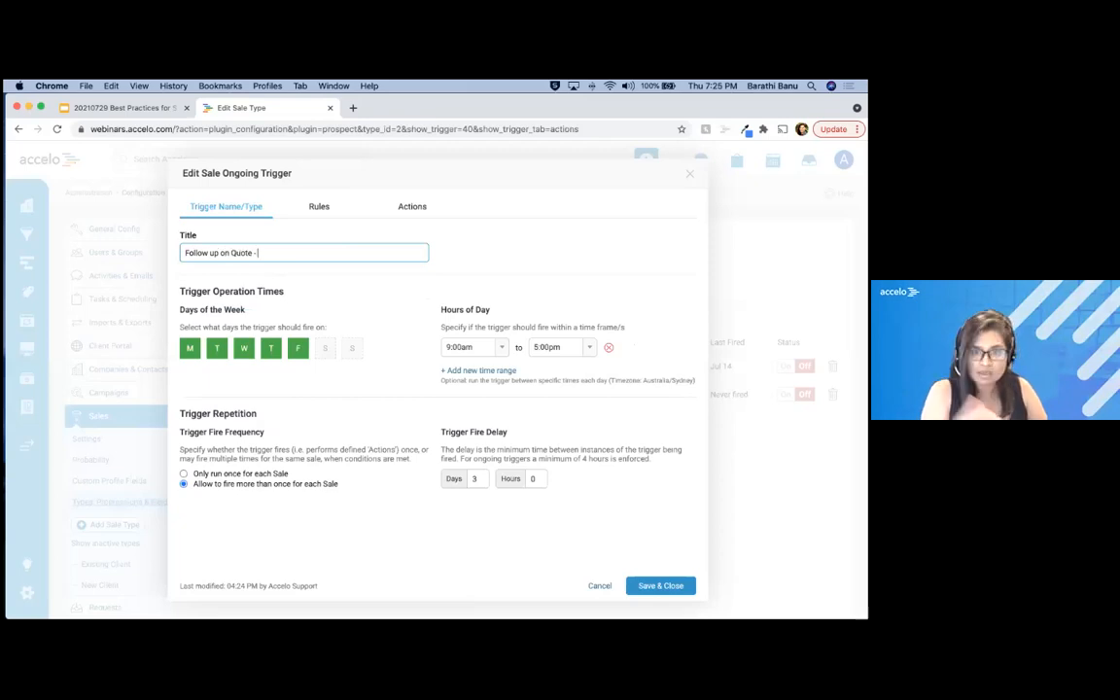
{"action": "type", "text": " 1"}
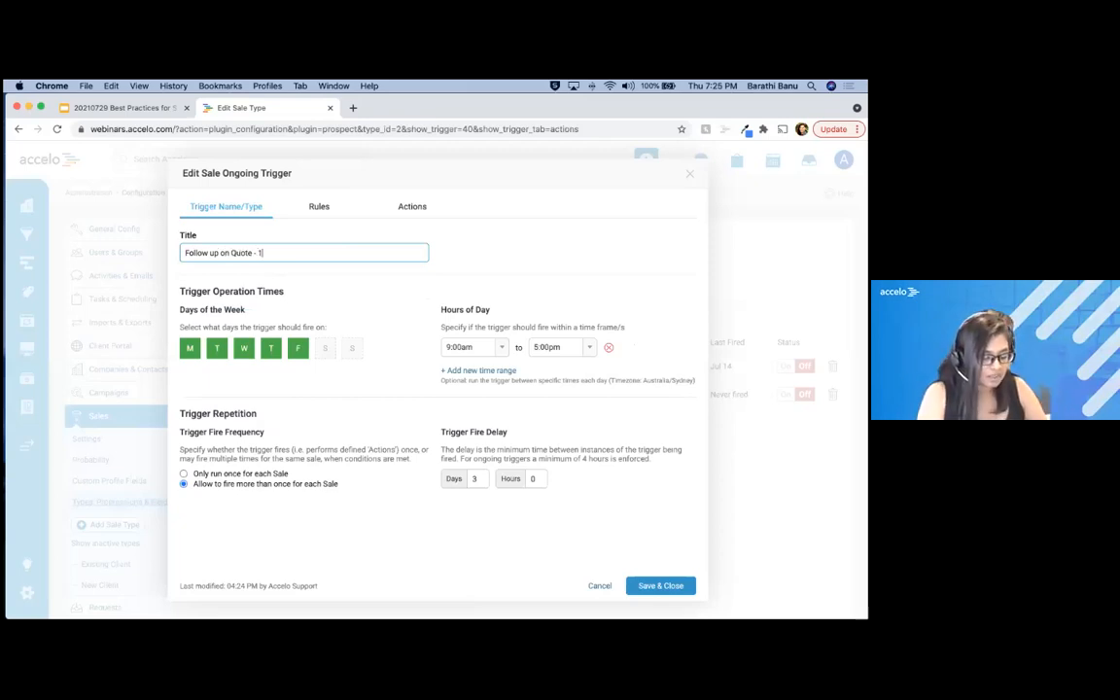
{"action": "type", "text": "4 Days"}
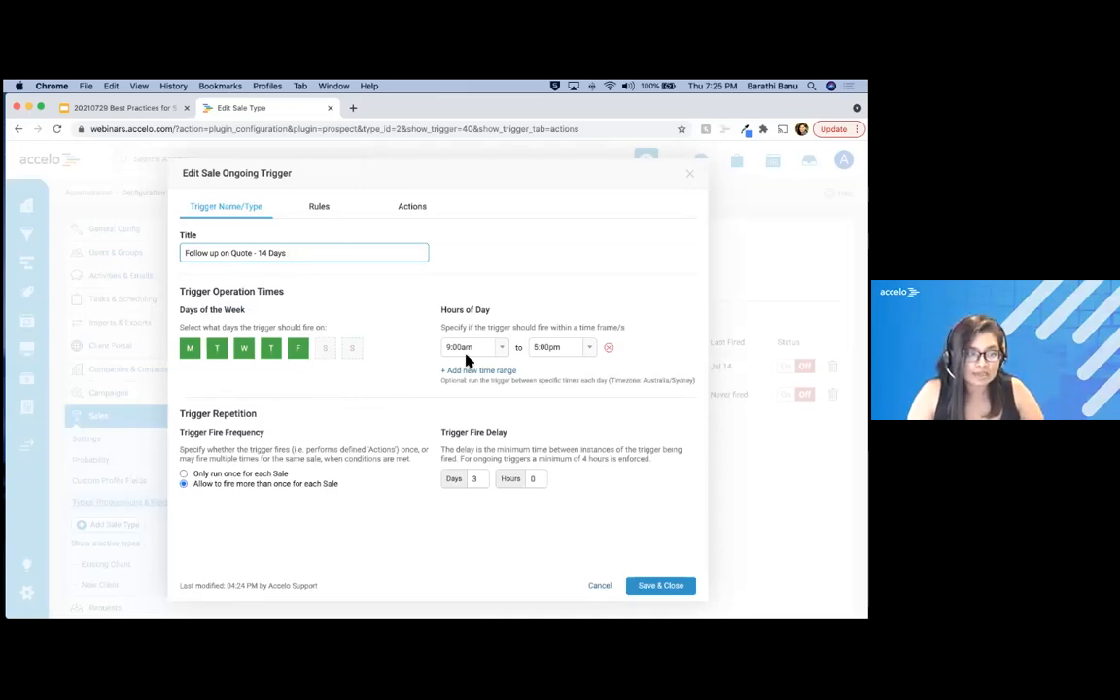
{"action": "left_click", "coordinate": [402, 528]}
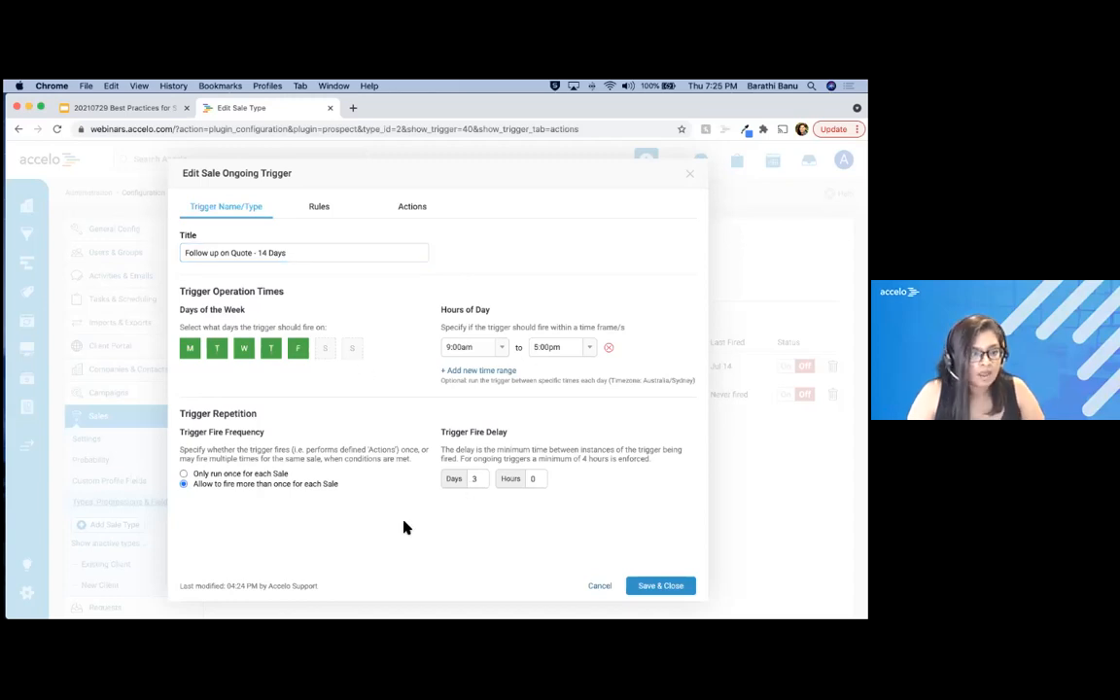
{"action": "left_click", "coordinate": [477, 479]}
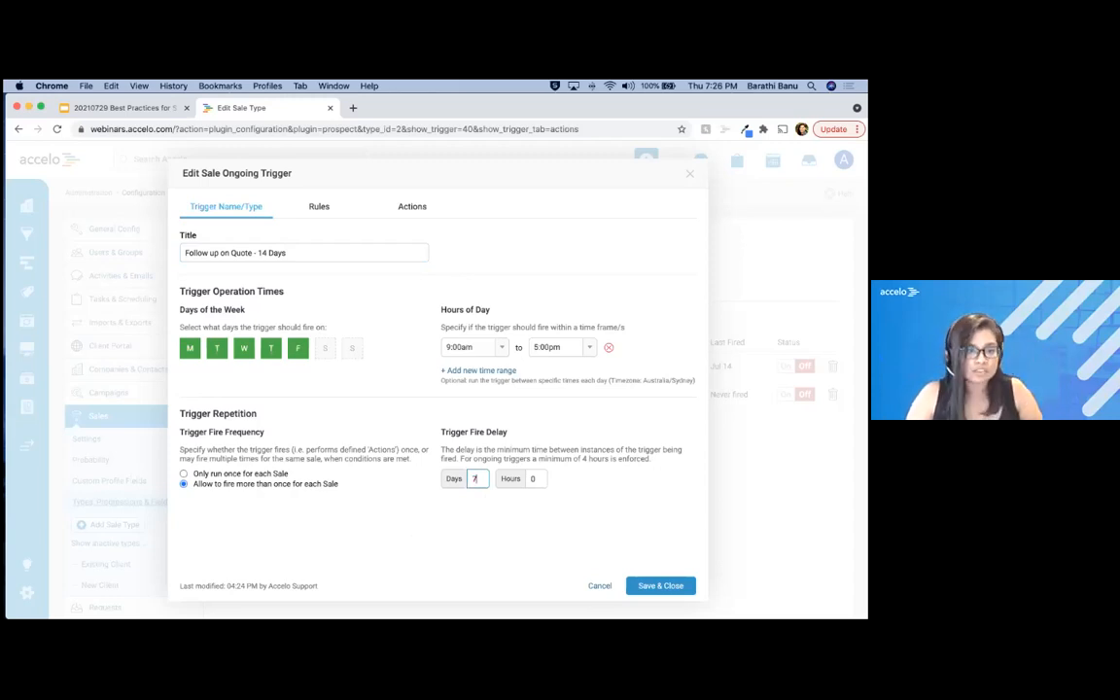
Change the trigger's status rule to Is Quote Sent and its 14-day sale activity rule to Since Any Inbound Interaction.
{"action": "left_click", "coordinate": [321, 208]}
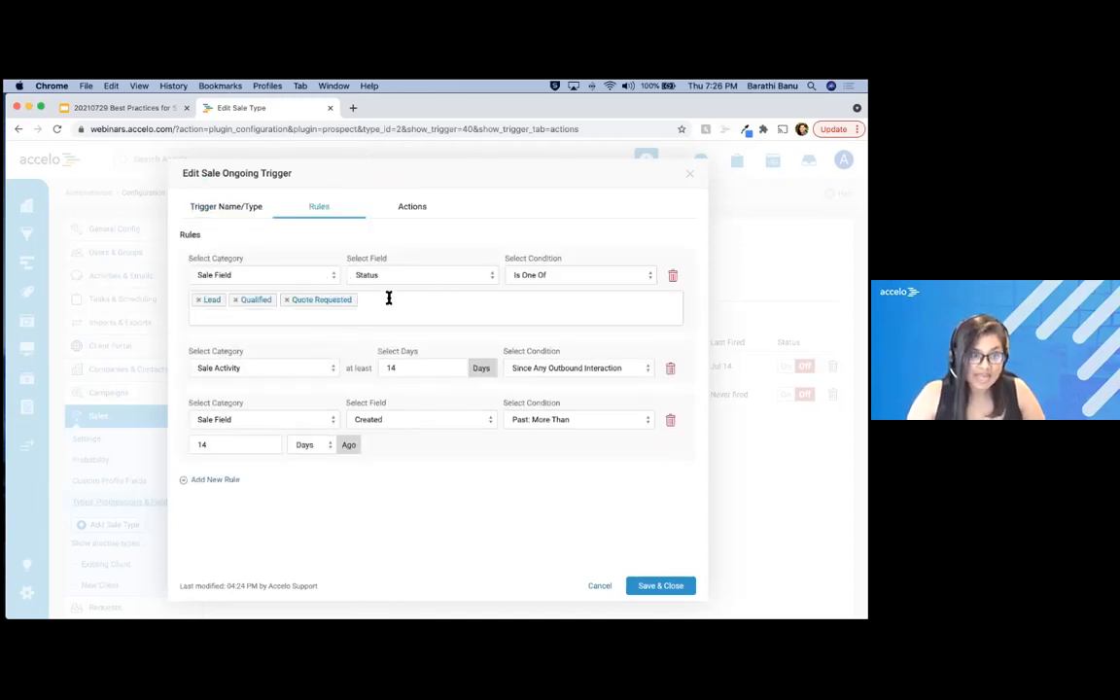
{"action": "left_click", "coordinate": [534, 276]}
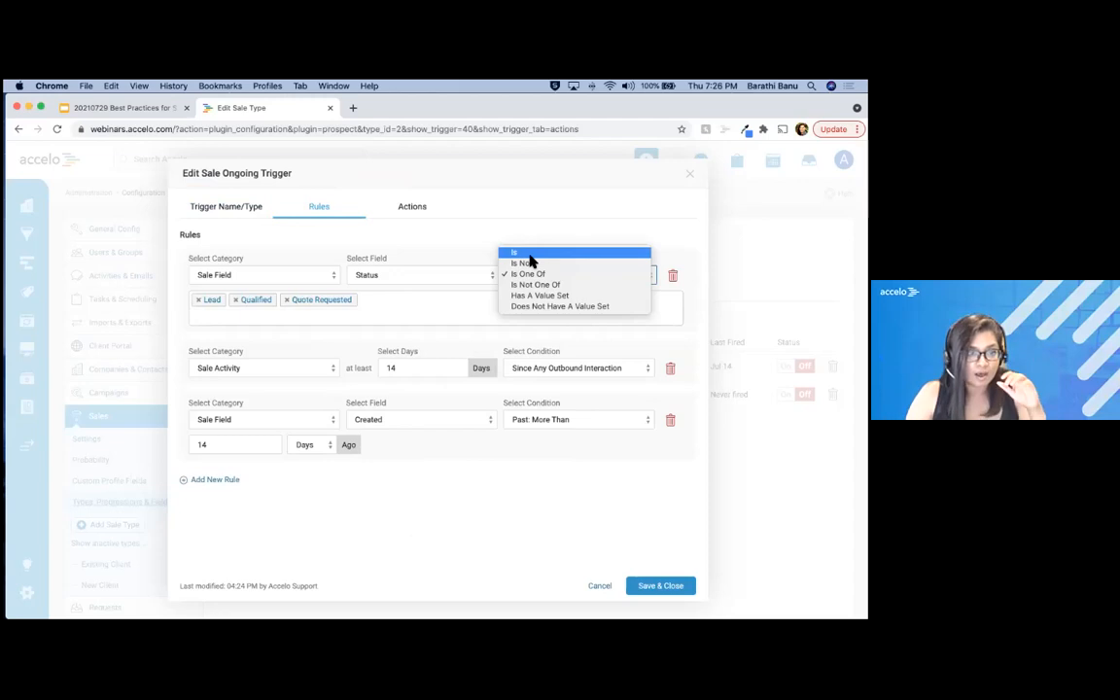
{"action": "left_click", "coordinate": [529, 255]}
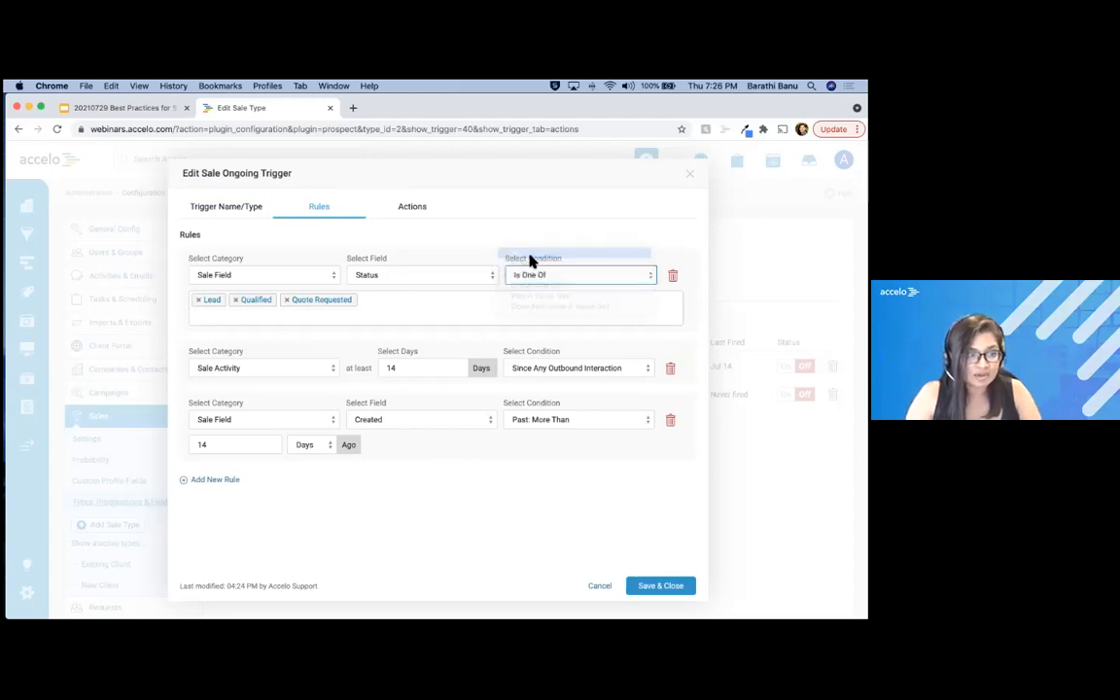
{"action": "left_click", "coordinate": [240, 301]}
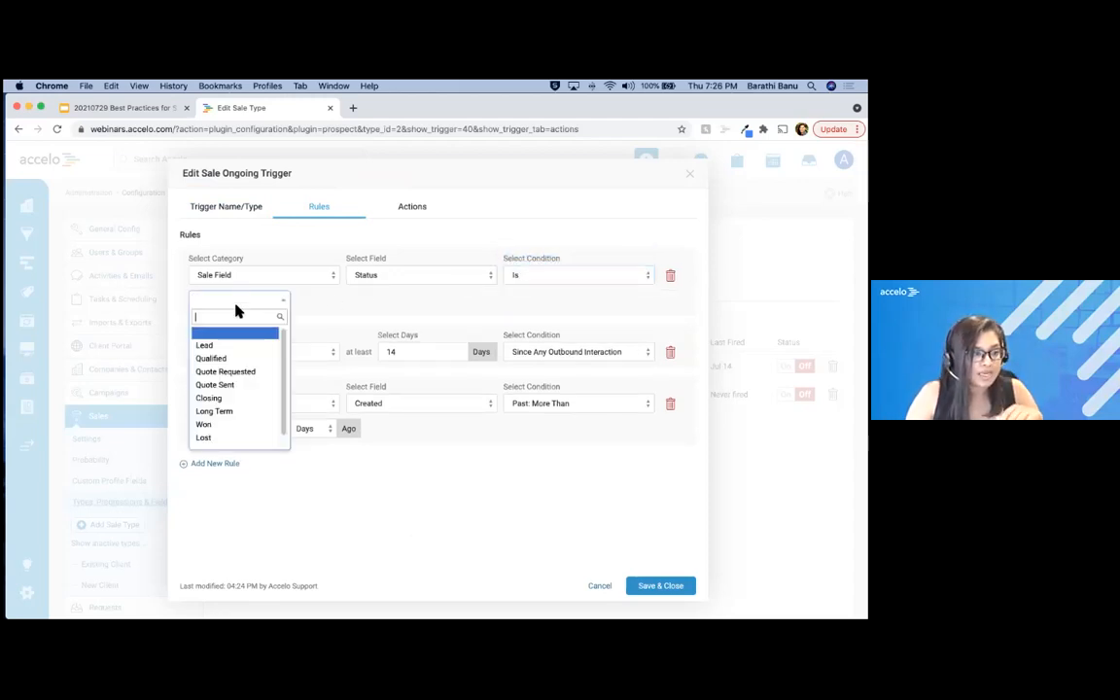
{"action": "left_click", "coordinate": [231, 385]}
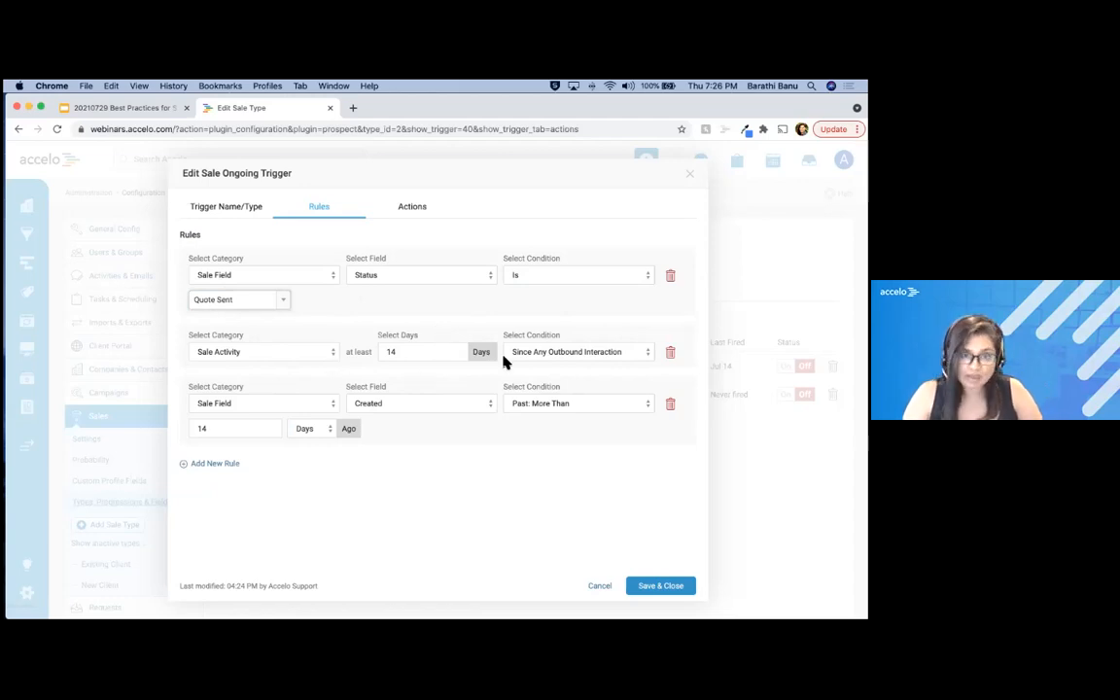
{"action": "left_click", "coordinate": [552, 355]}
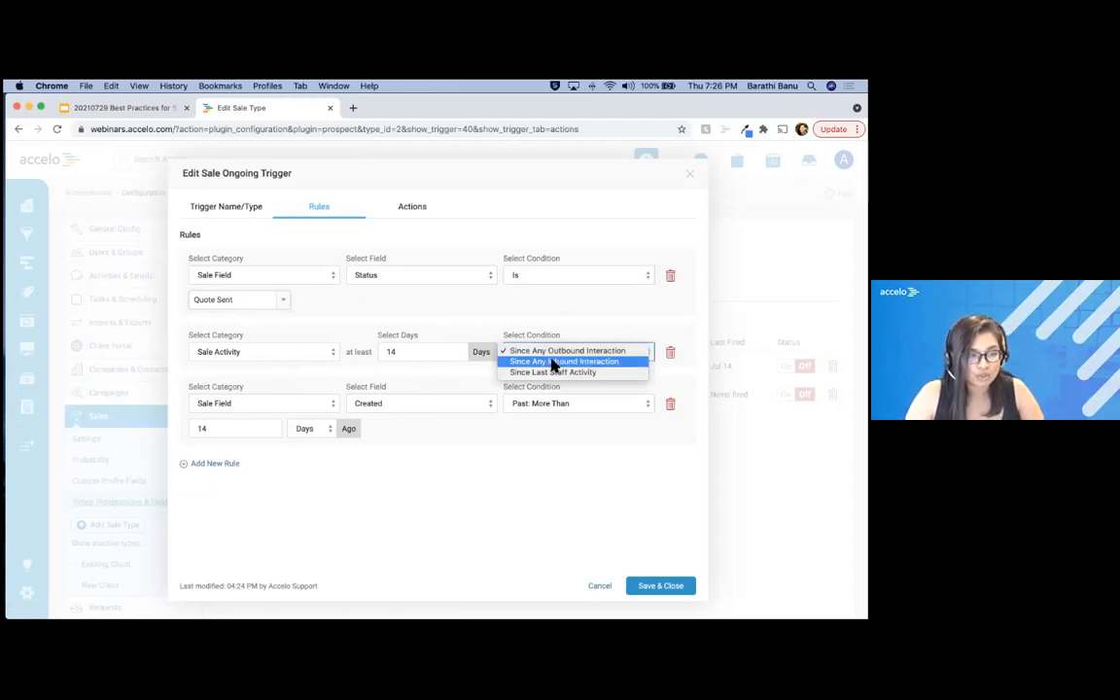
{"action": "left_click", "coordinate": [552, 362]}
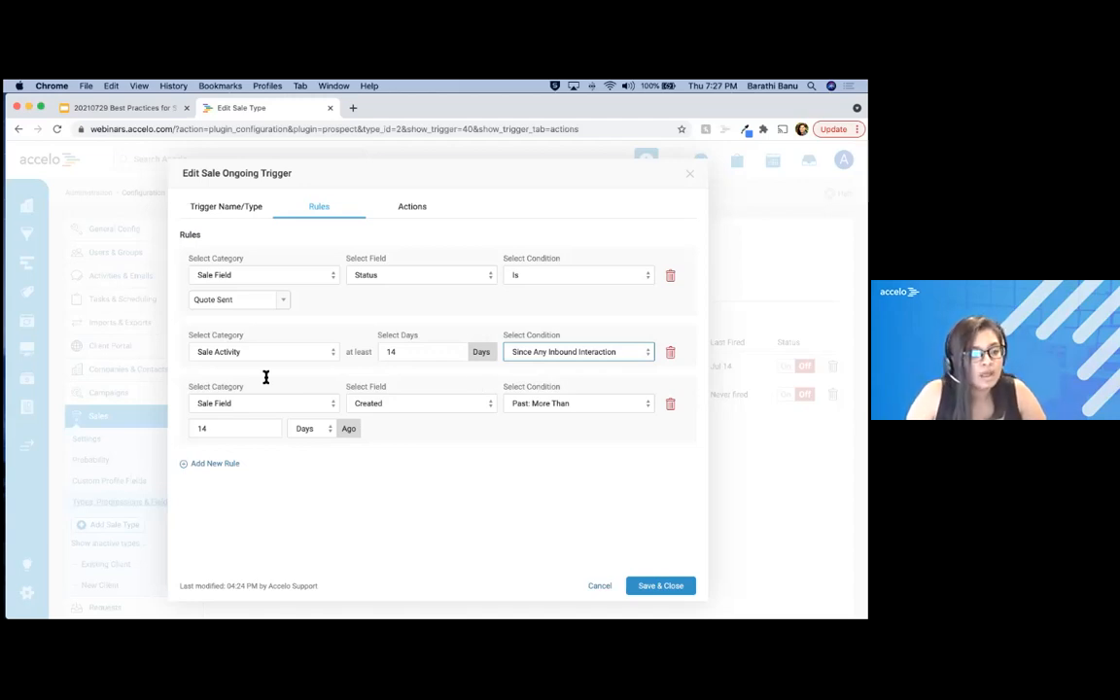
Switch the Created rule to Quote Sent Date, change it to Due more than 1 day ago, and save and close the trigger.
{"action": "left_click", "coordinate": [413, 410]}
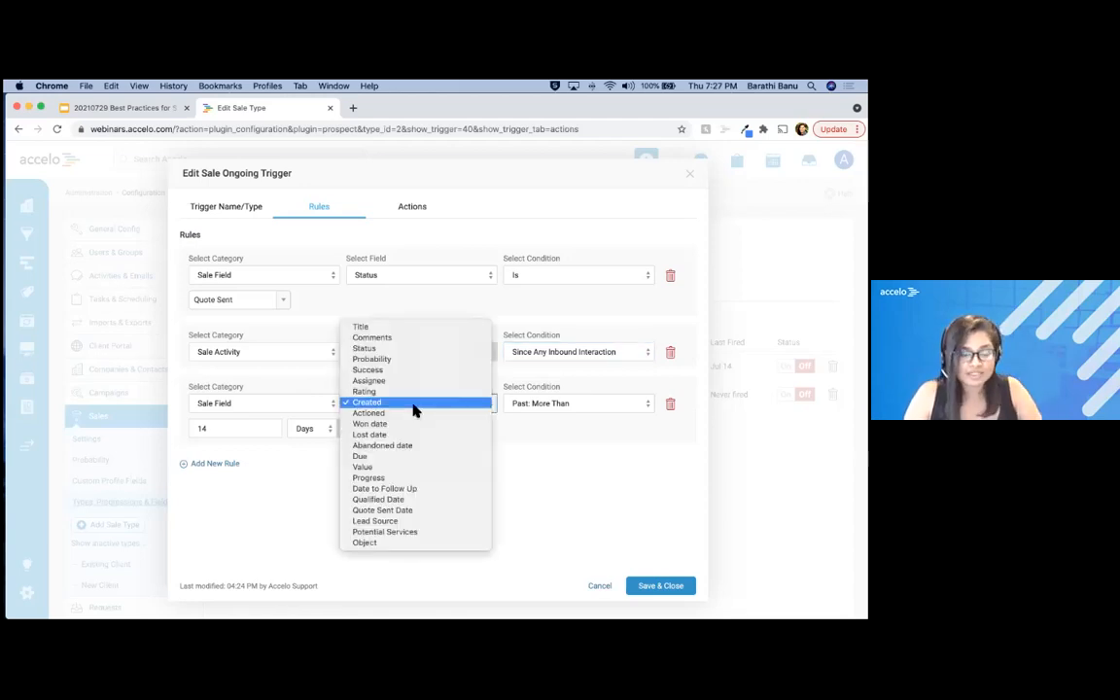
{"action": "left_click", "coordinate": [408, 511]}
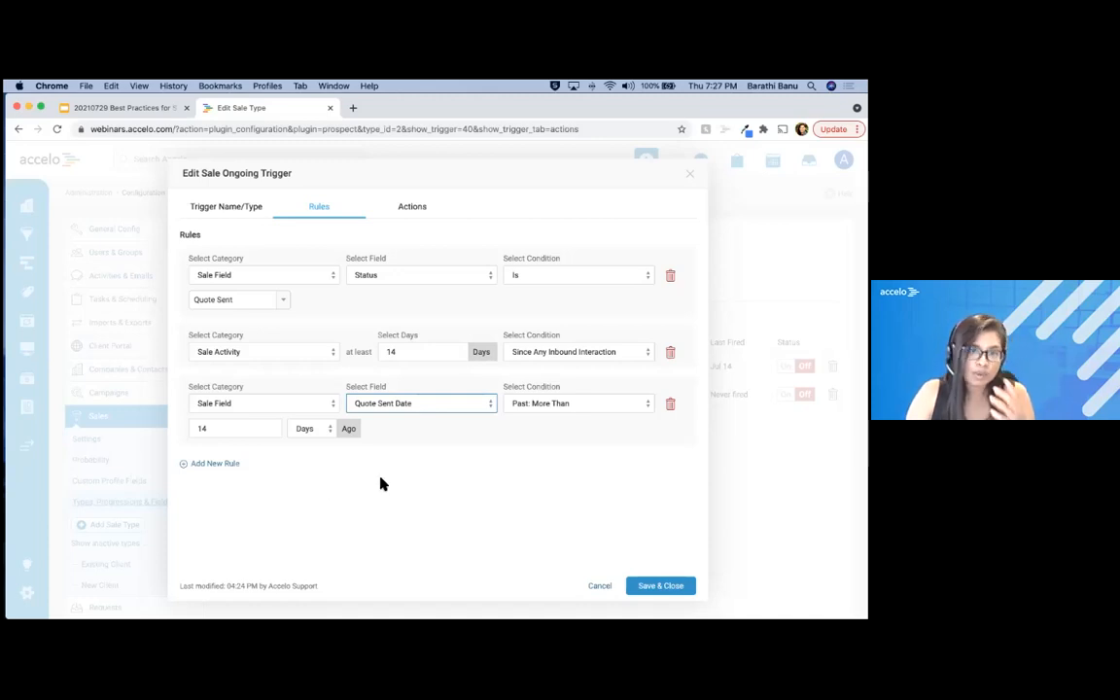
{"action": "left_click", "coordinate": [420, 413]}
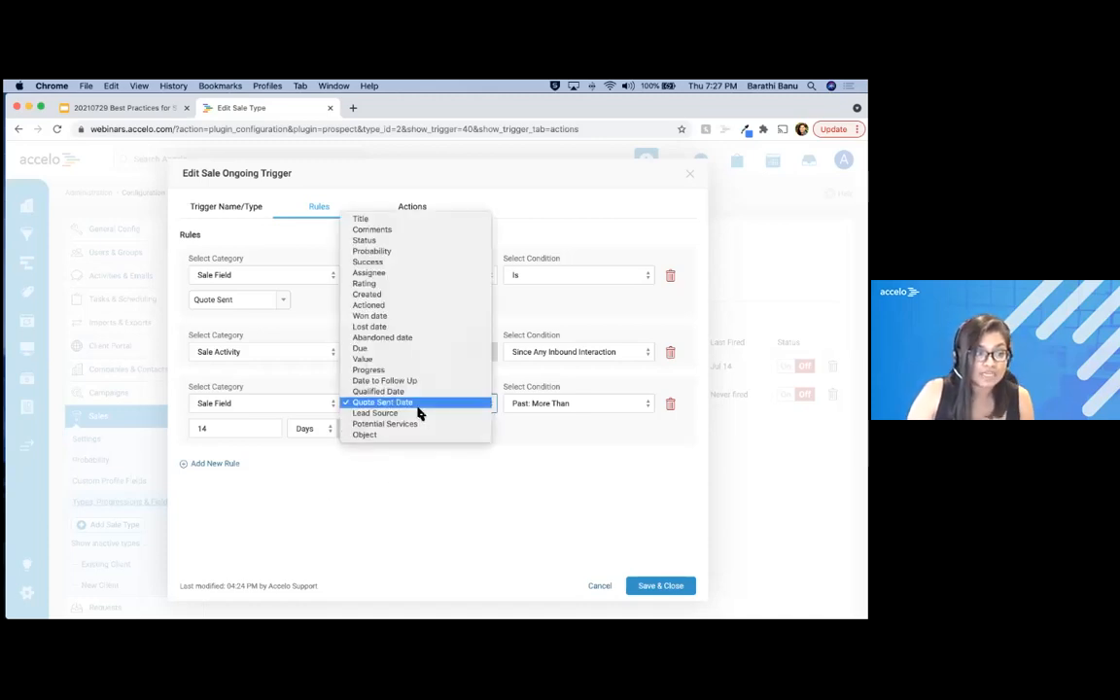
{"action": "left_click", "coordinate": [383, 352]}
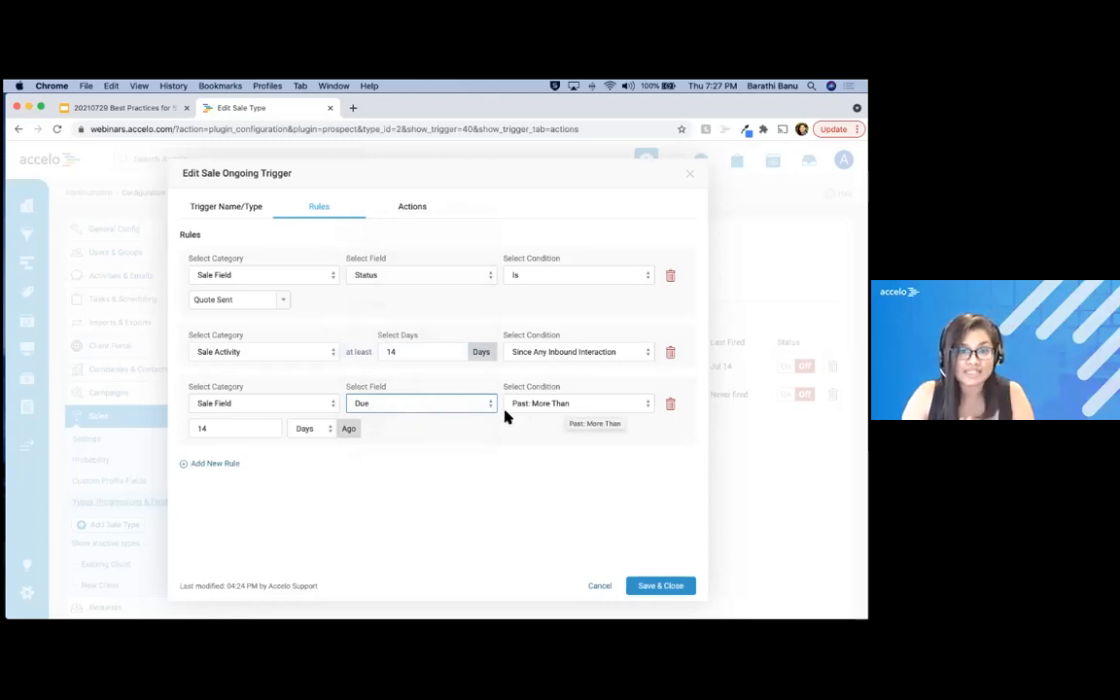
{"action": "left_click_drag", "start_coordinate": [215, 428], "coordinate": [131, 416]}
{"action": "type", "text": "1"}
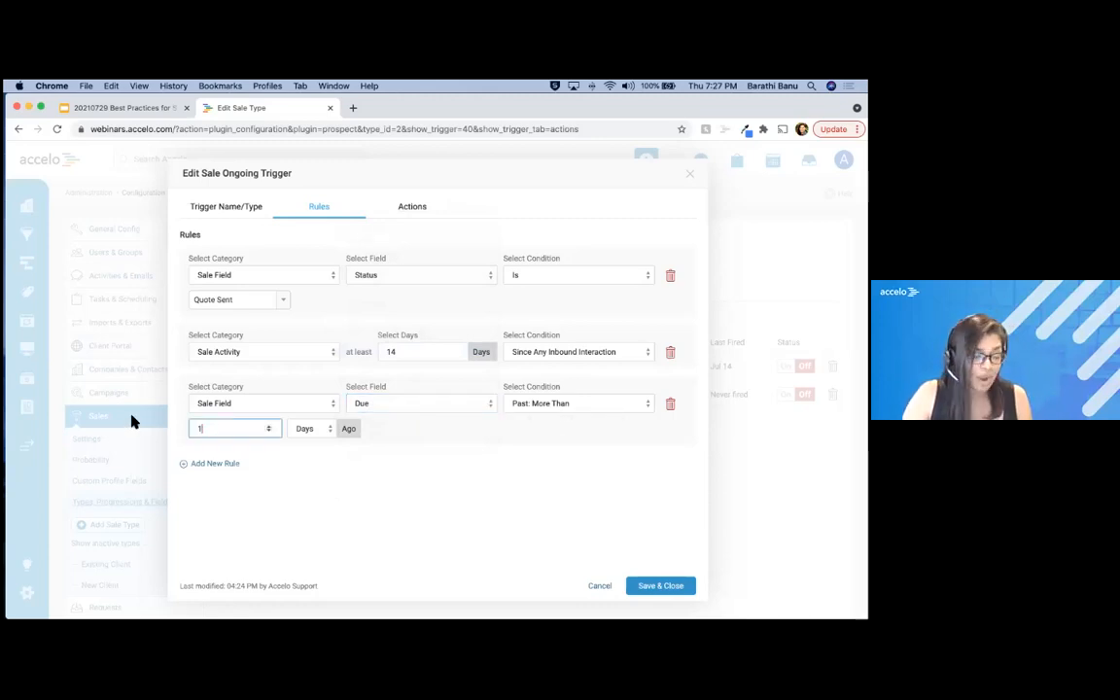
{"action": "left_click", "coordinate": [216, 464]}
{"action": "left_click", "coordinate": [670, 480]}
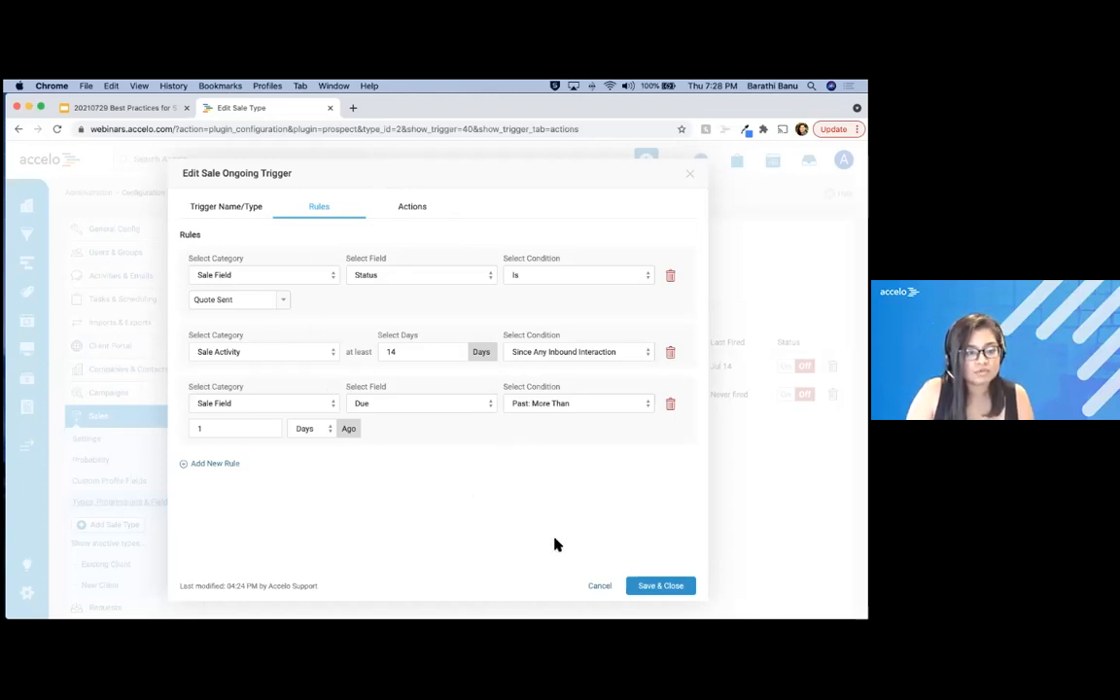
{"action": "left_click", "coordinate": [661, 585]}
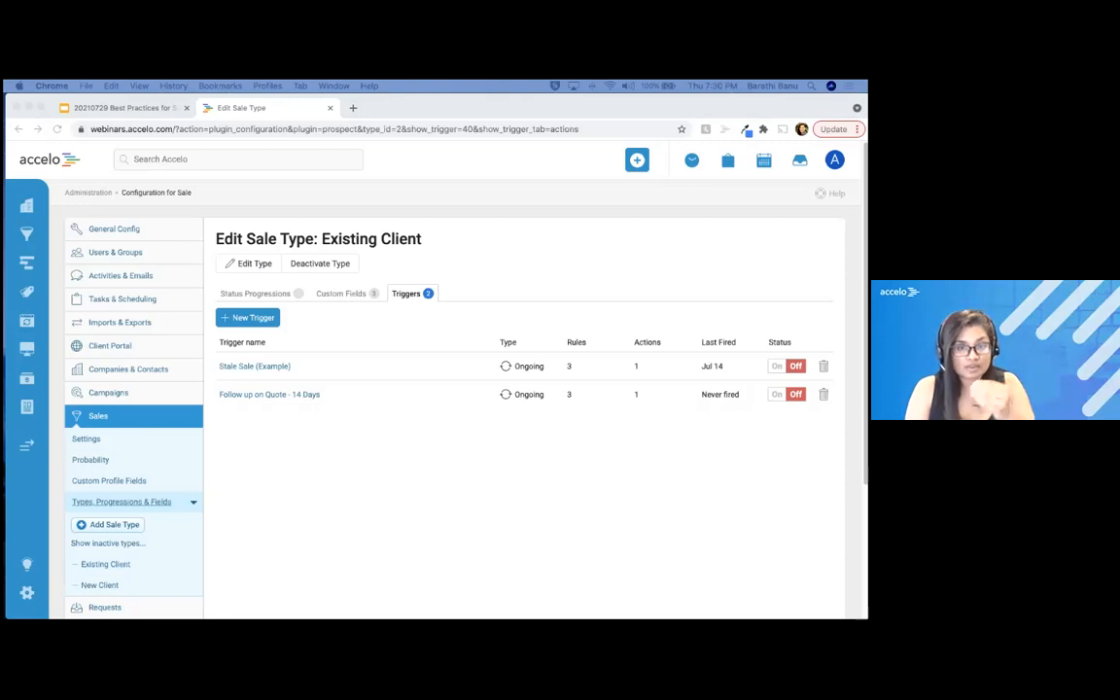
Add a custom profile field for companies and title it "1st Sale Won?".
{"action": "left_click", "coordinate": [163, 376]}
{"action": "left_click", "coordinate": [163, 377]}
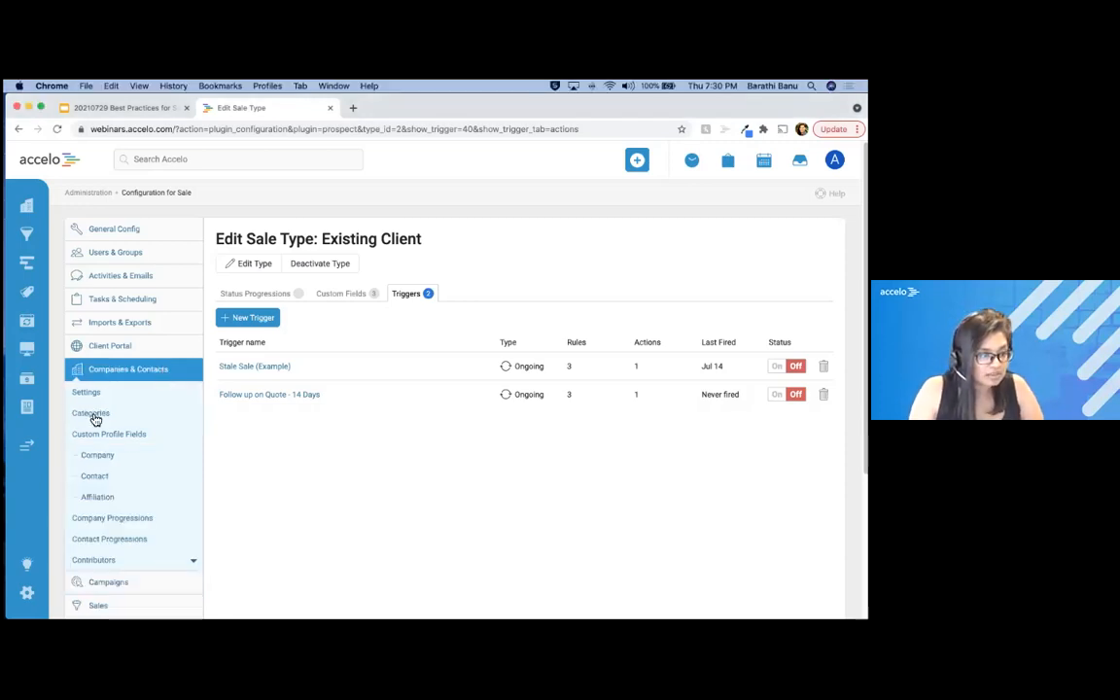
{"action": "left_click", "coordinate": [100, 464]}
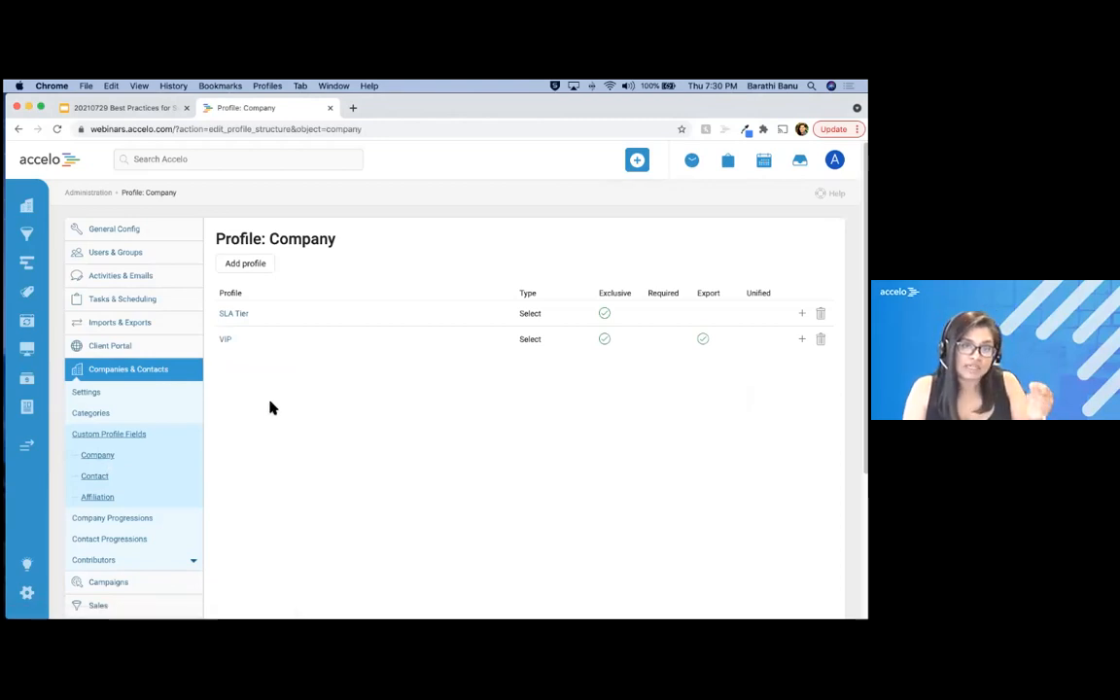
{"action": "left_click", "coordinate": [238, 273]}
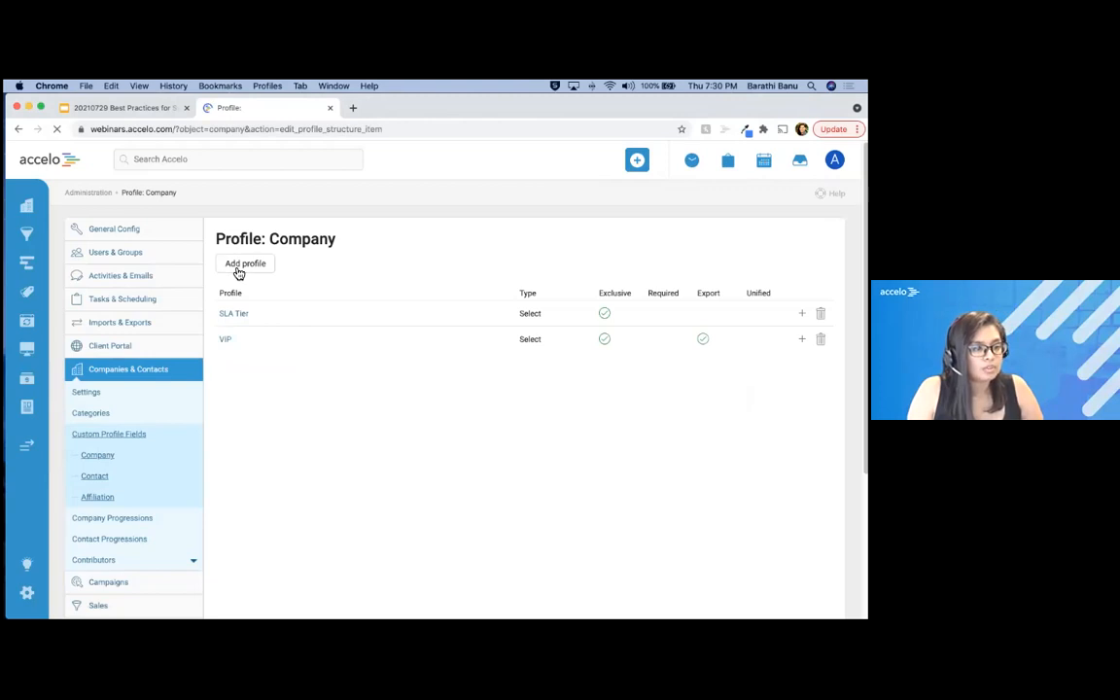
{"action": "left_click", "coordinate": [340, 284]}
{"action": "type", "text": "1st Sa"}
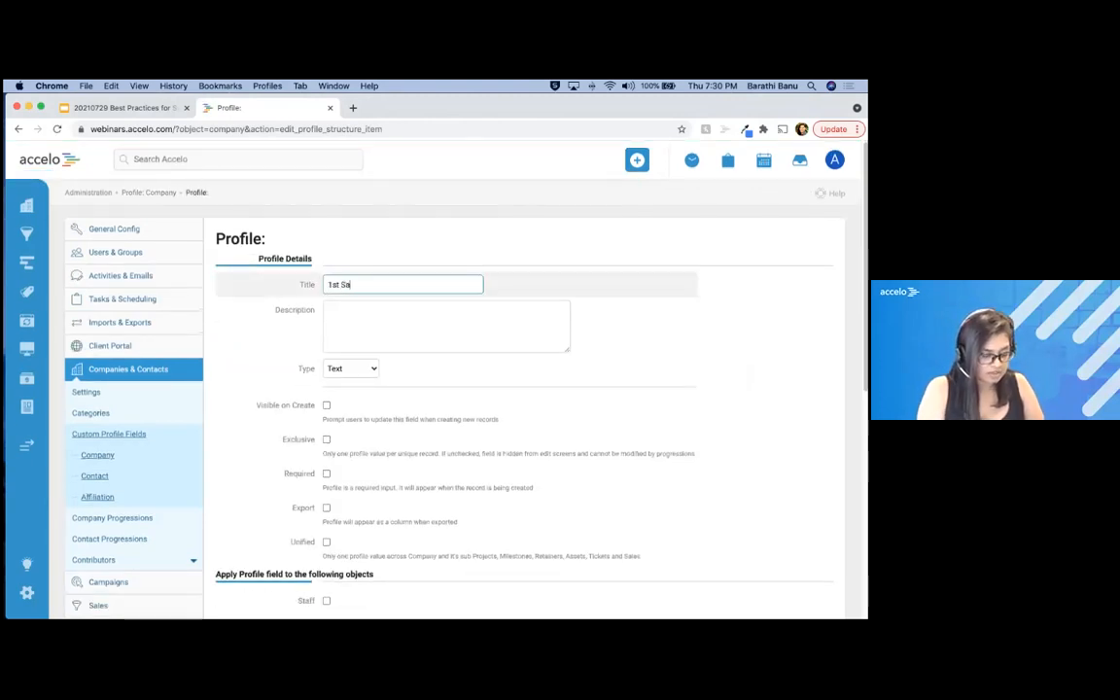
{"action": "type", "text": "le Won?"}
Make the profile field a Select type with the options No,Yes, mark it Exclusive, and save it.
{"action": "left_click", "coordinate": [356, 369]}
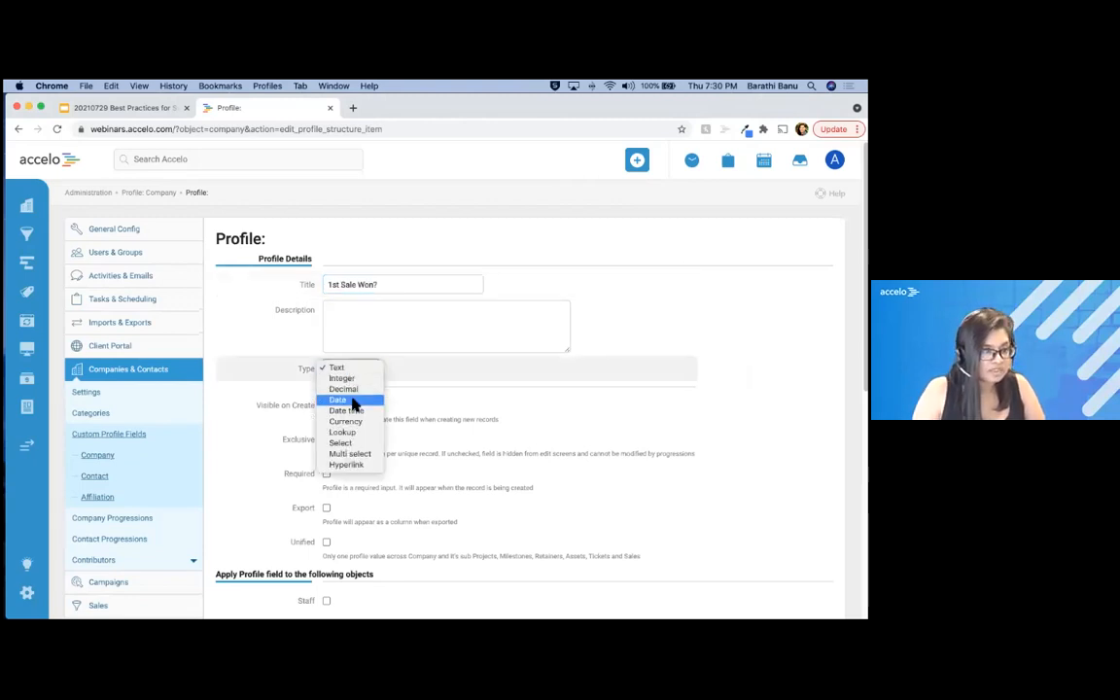
{"action": "left_click", "coordinate": [350, 443]}
{"action": "left_click", "coordinate": [364, 397]}
{"action": "type", "text": "No,Yes"}
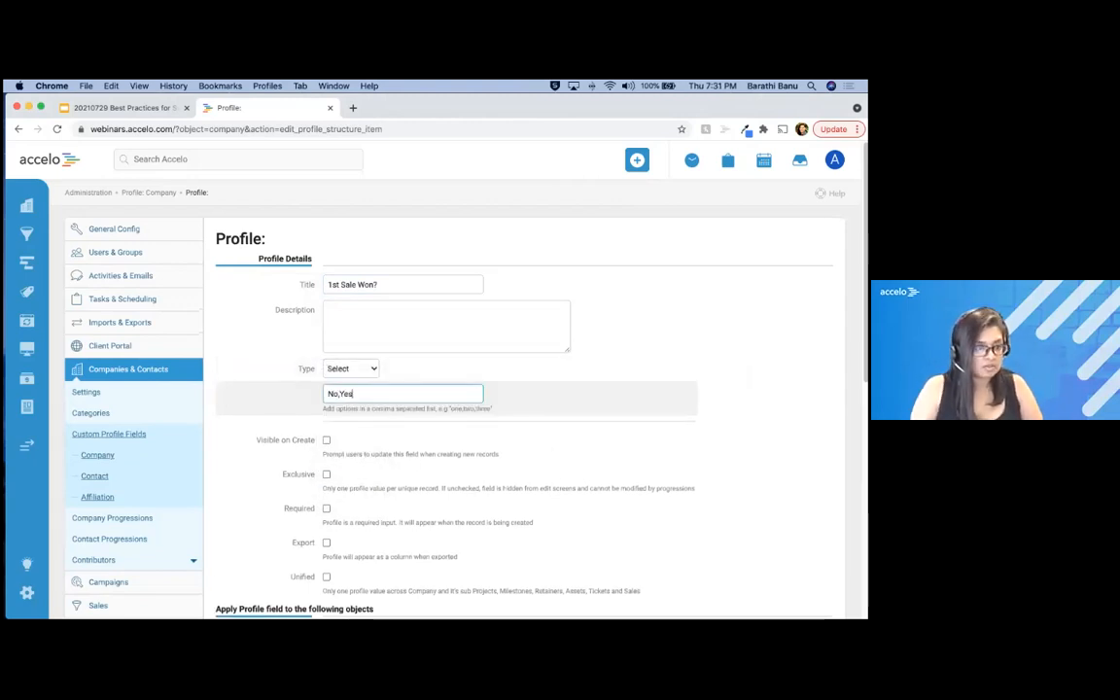
{"action": "left_click", "coordinate": [327, 477]}
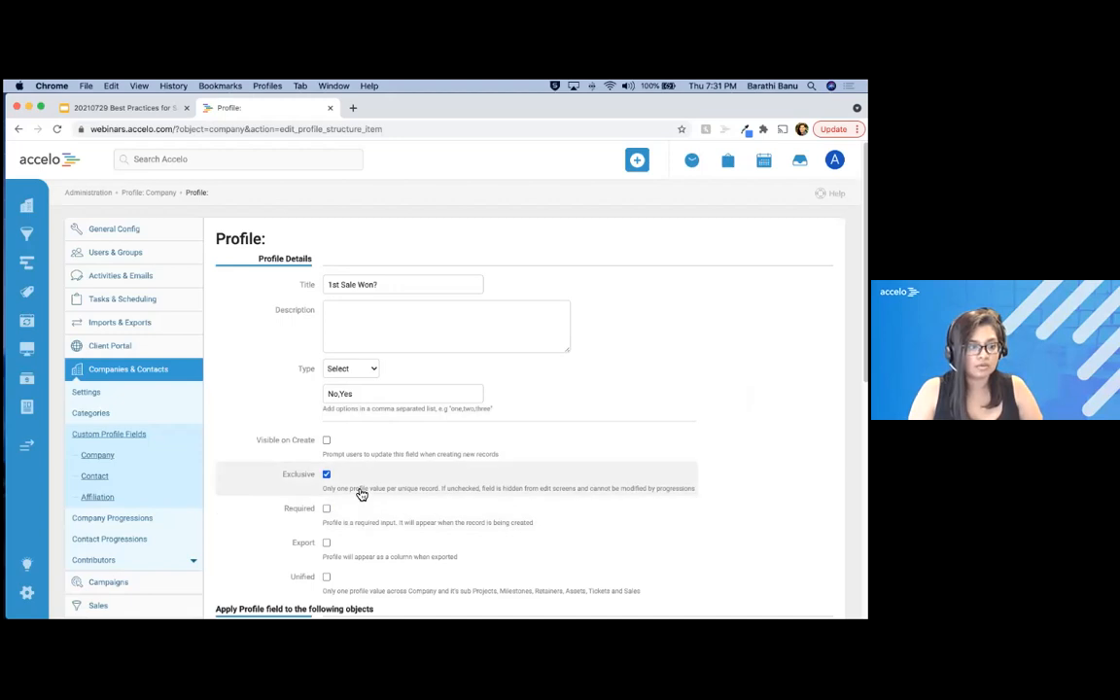
{"action": "scroll", "coordinate": [360, 493], "scroll_direction": "down", "scroll_amount": 10}
{"action": "left_click", "coordinate": [337, 579]}
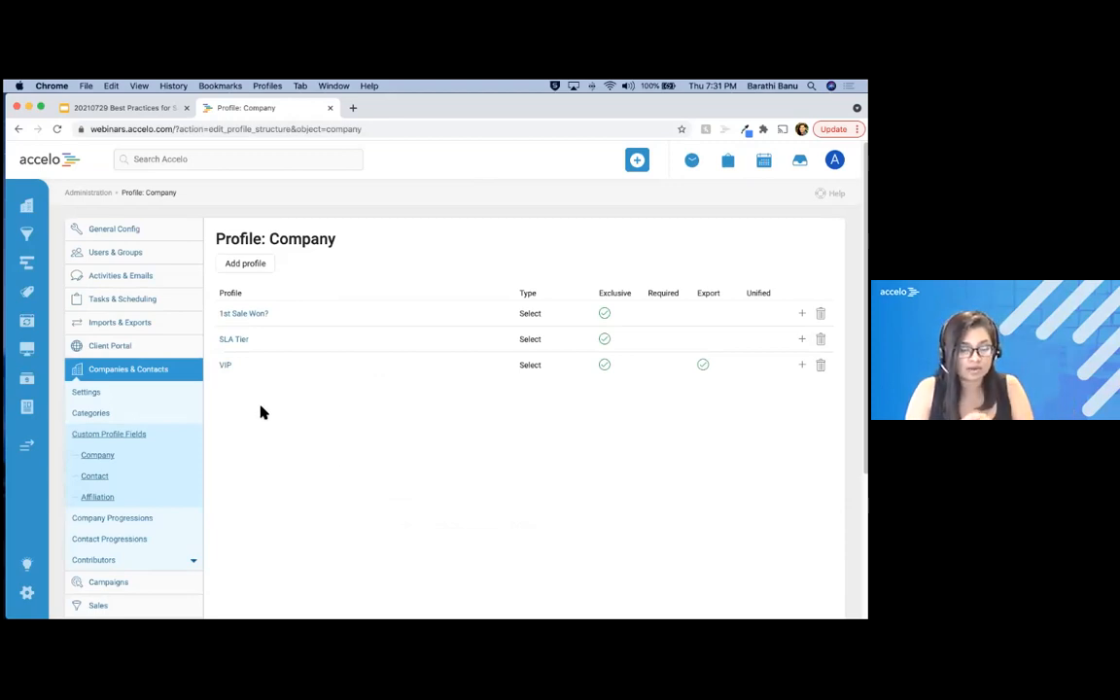
Open the New Client sale type's configuration and add an Update Field action to its Won progression.
{"action": "scroll", "coordinate": [143, 573], "scroll_direction": "down", "scroll_amount": 1}
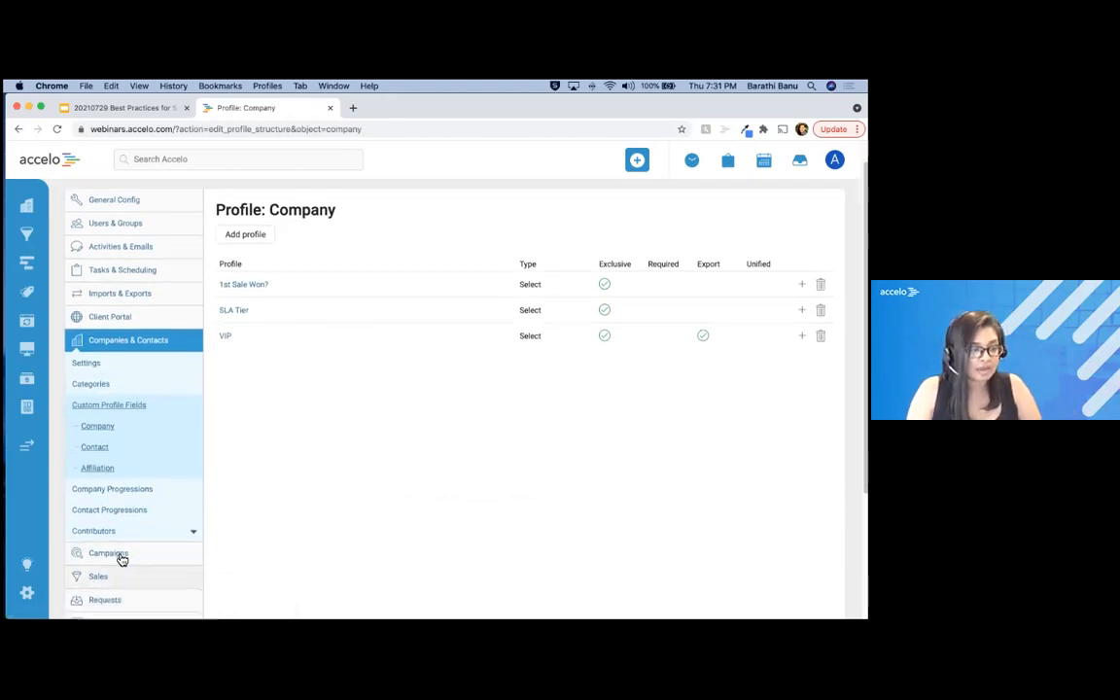
{"action": "left_click", "coordinate": [118, 555]}
{"action": "left_click", "coordinate": [120, 450]}
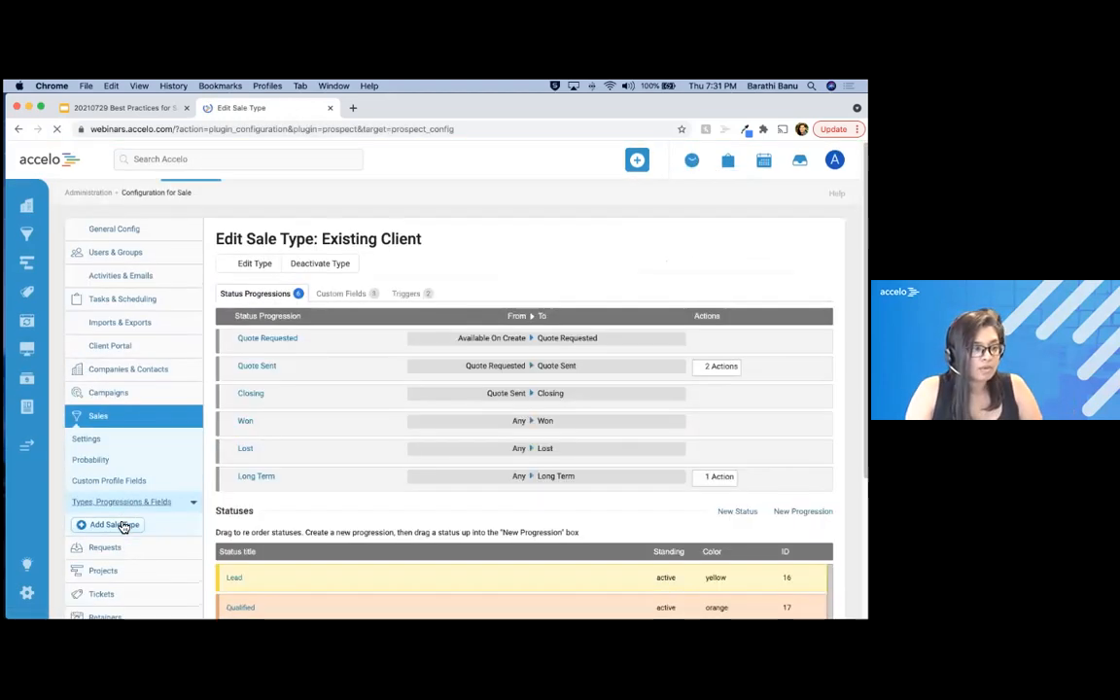
{"action": "scroll", "coordinate": [117, 486], "scroll_direction": "down", "scroll_amount": 3}
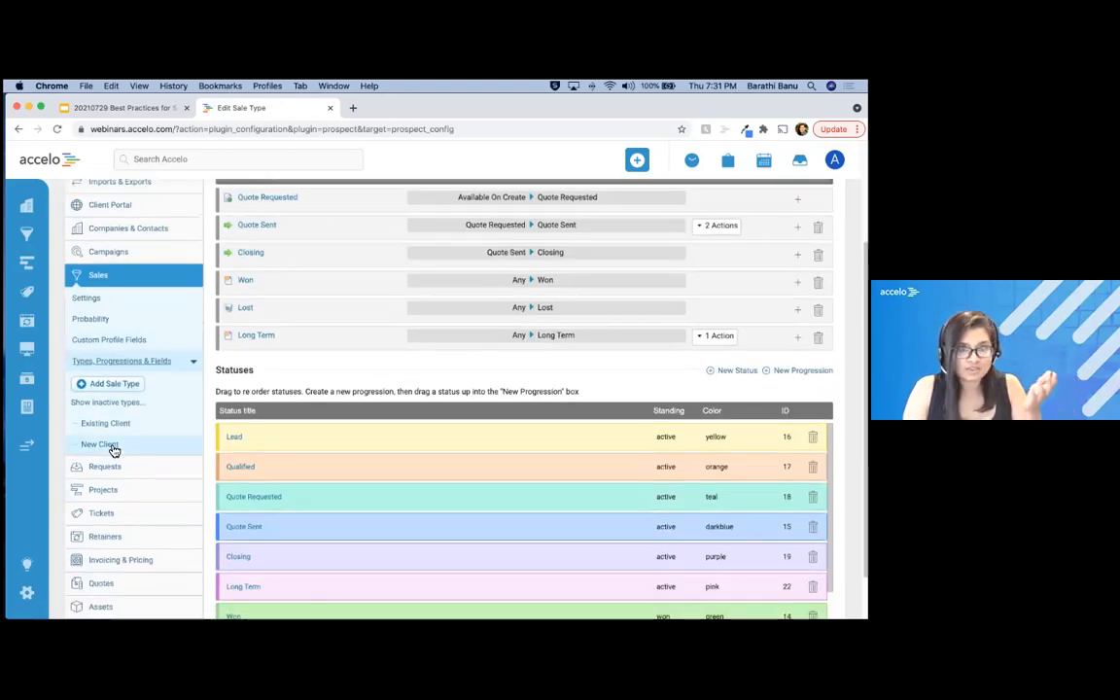
{"action": "left_click", "coordinate": [102, 445]}
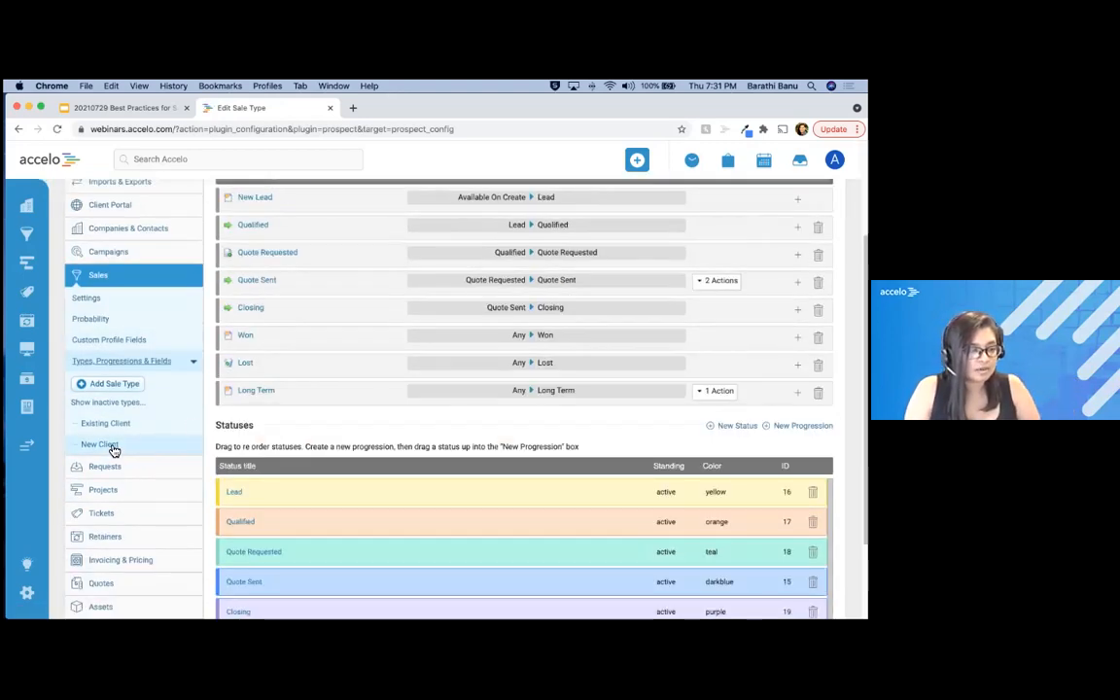
{"action": "scroll", "coordinate": [476, 429], "scroll_direction": "up", "scroll_amount": 1}
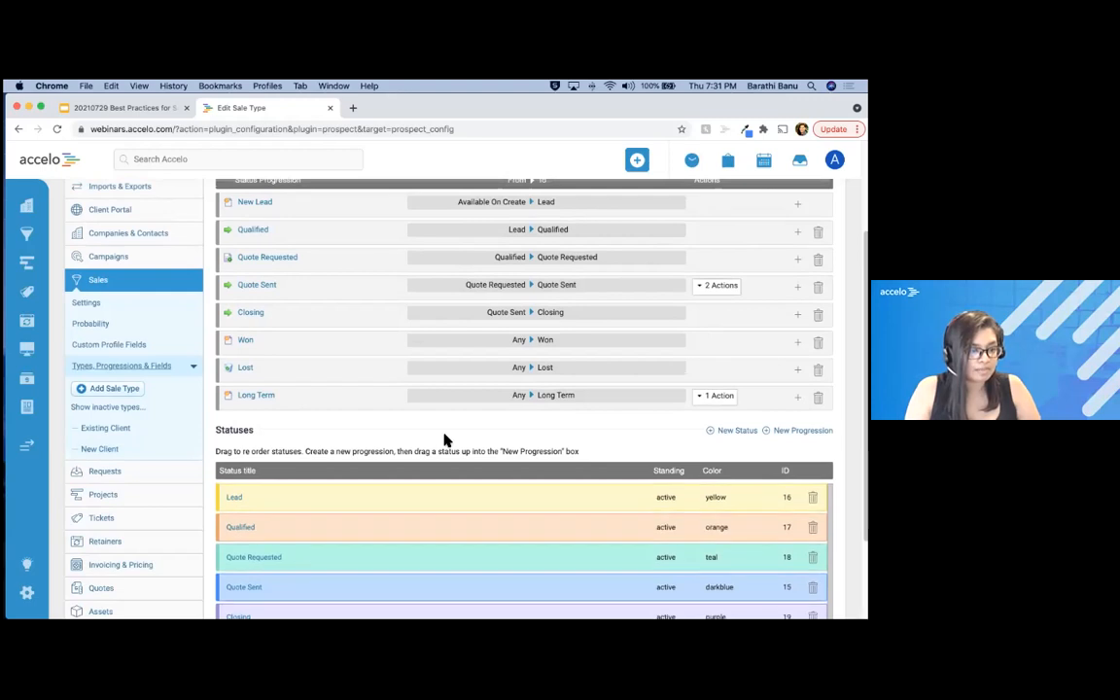
{"action": "scroll", "coordinate": [440, 445], "scroll_direction": "up", "scroll_amount": 2}
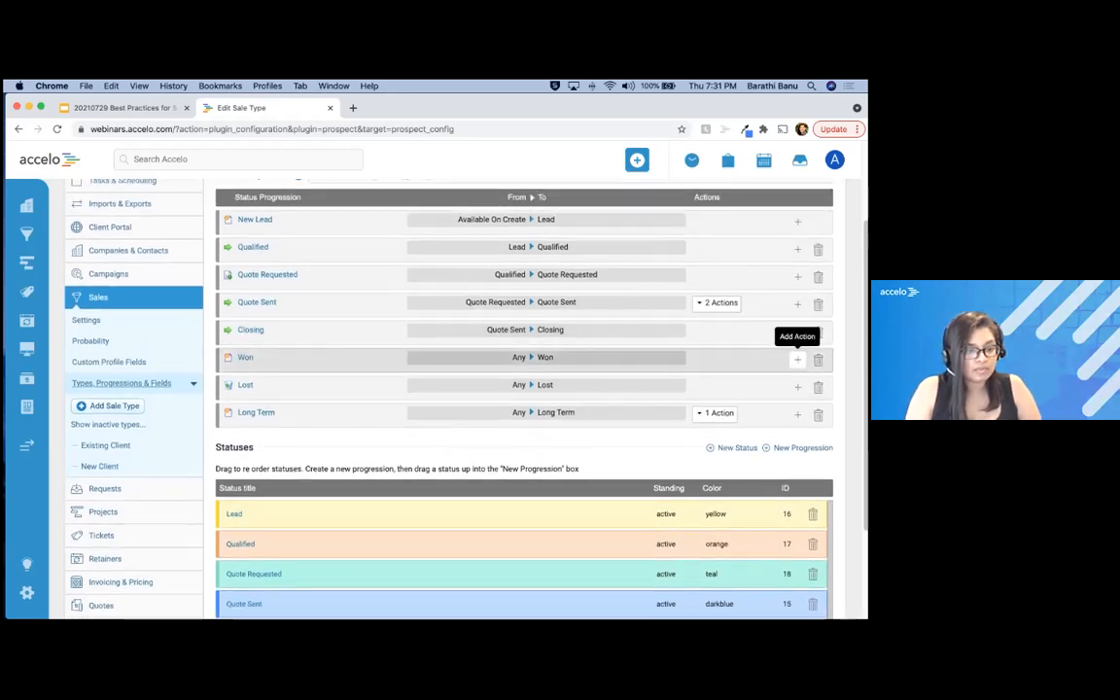
{"action": "left_click", "coordinate": [797, 360]}
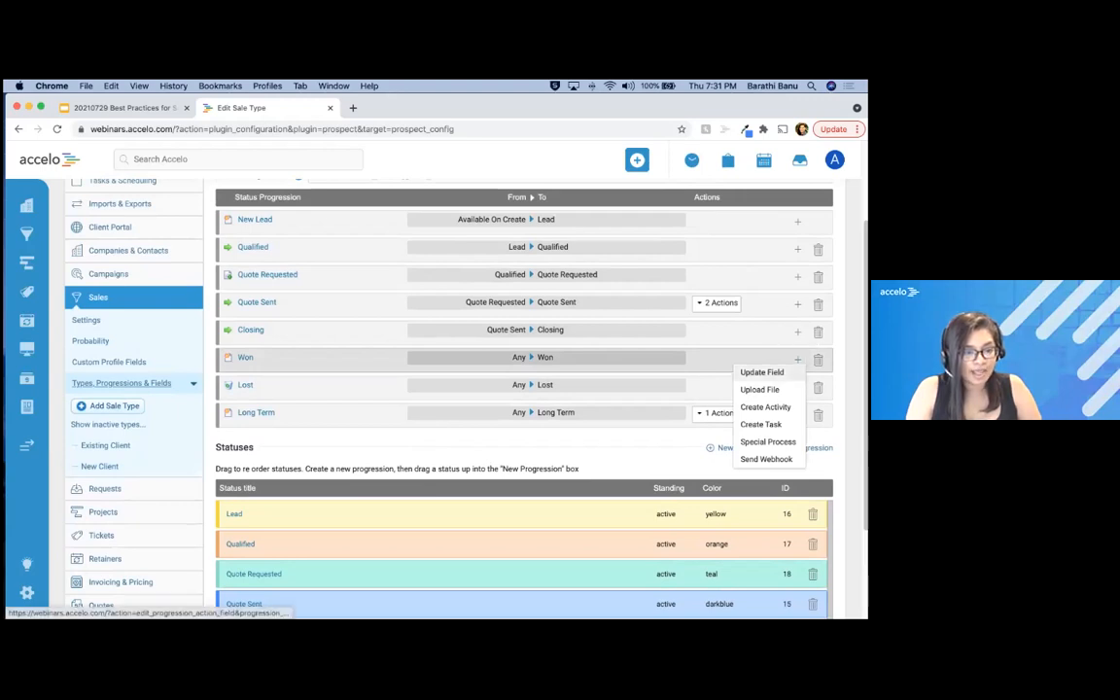
{"action": "left_click", "coordinate": [761, 372]}
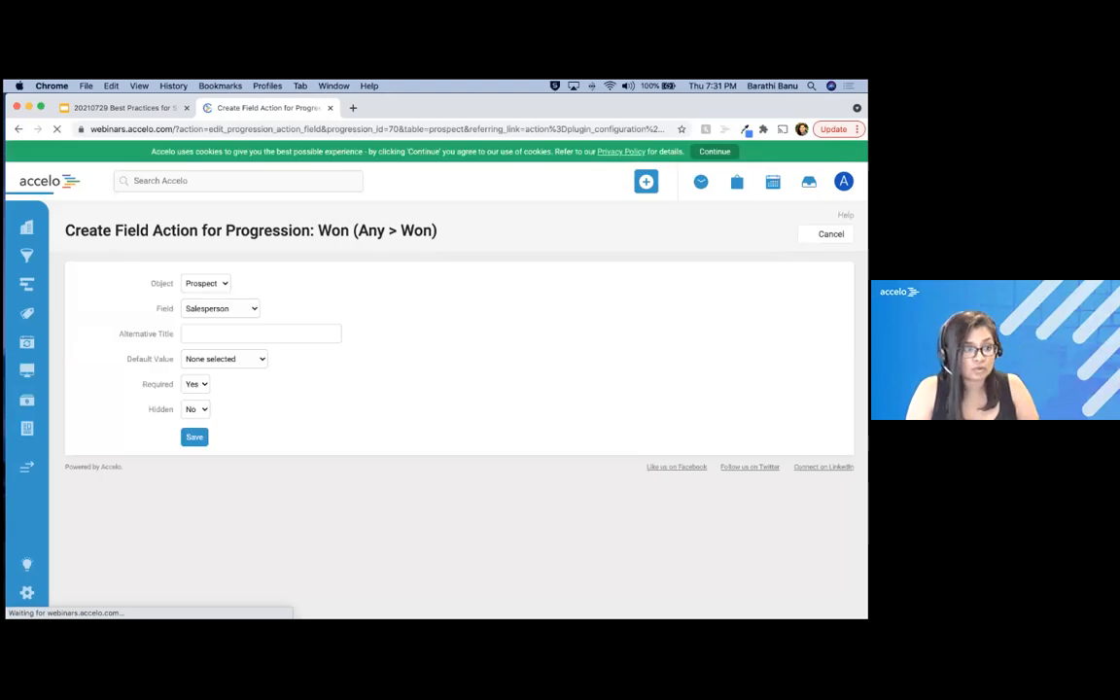
Set the action to update the Company field 1st Sale Won? with default value Yes, make it hidden, and save it.
{"action": "left_click", "coordinate": [210, 260]}
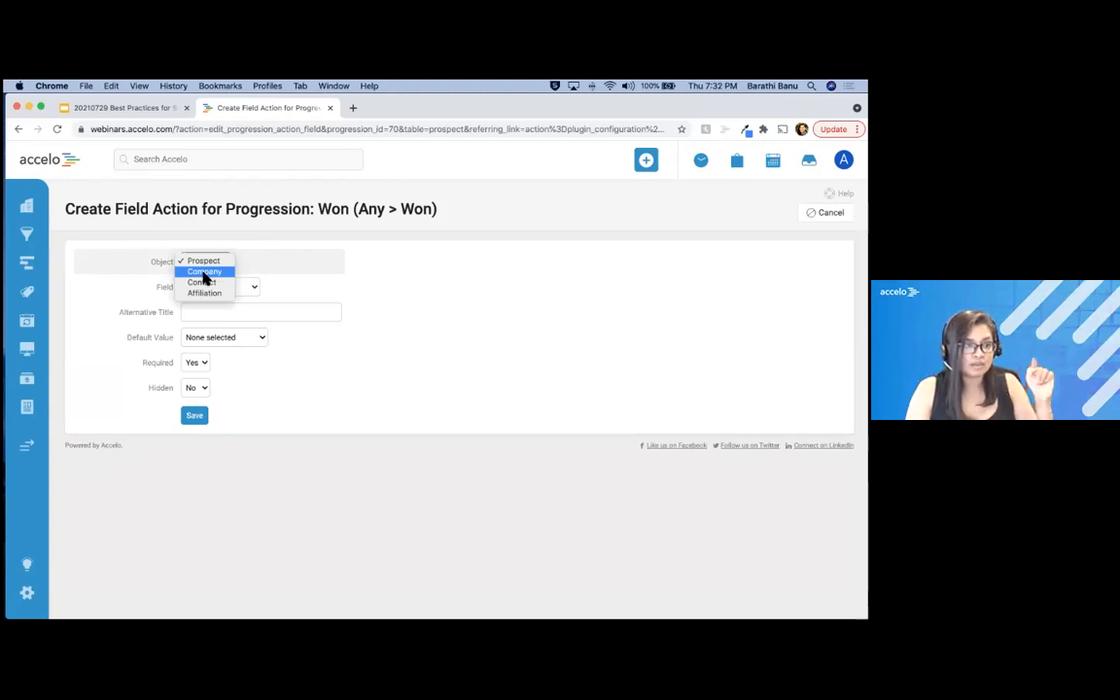
{"action": "left_click", "coordinate": [204, 273]}
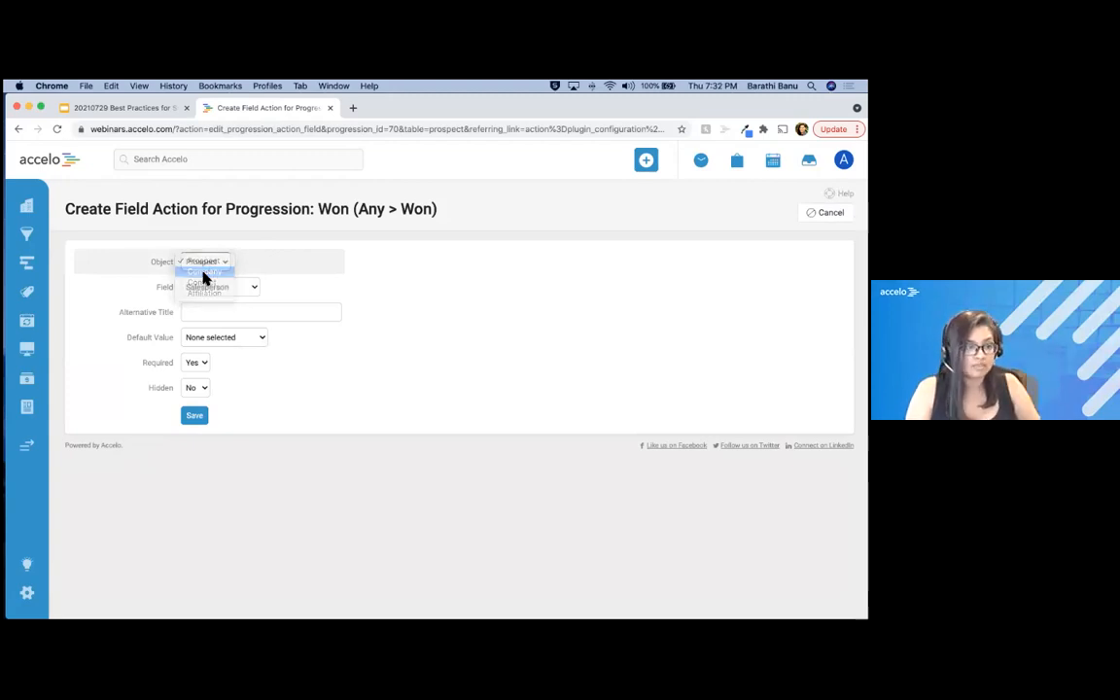
{"action": "left_click", "coordinate": [219, 287]}
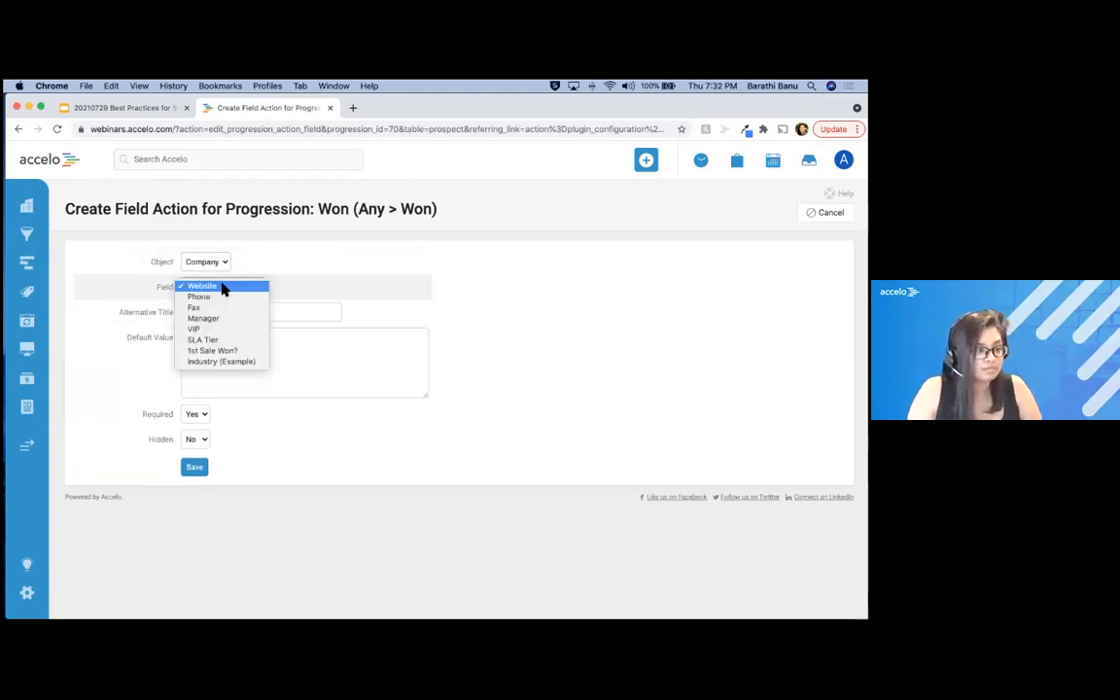
{"action": "left_click", "coordinate": [216, 350]}
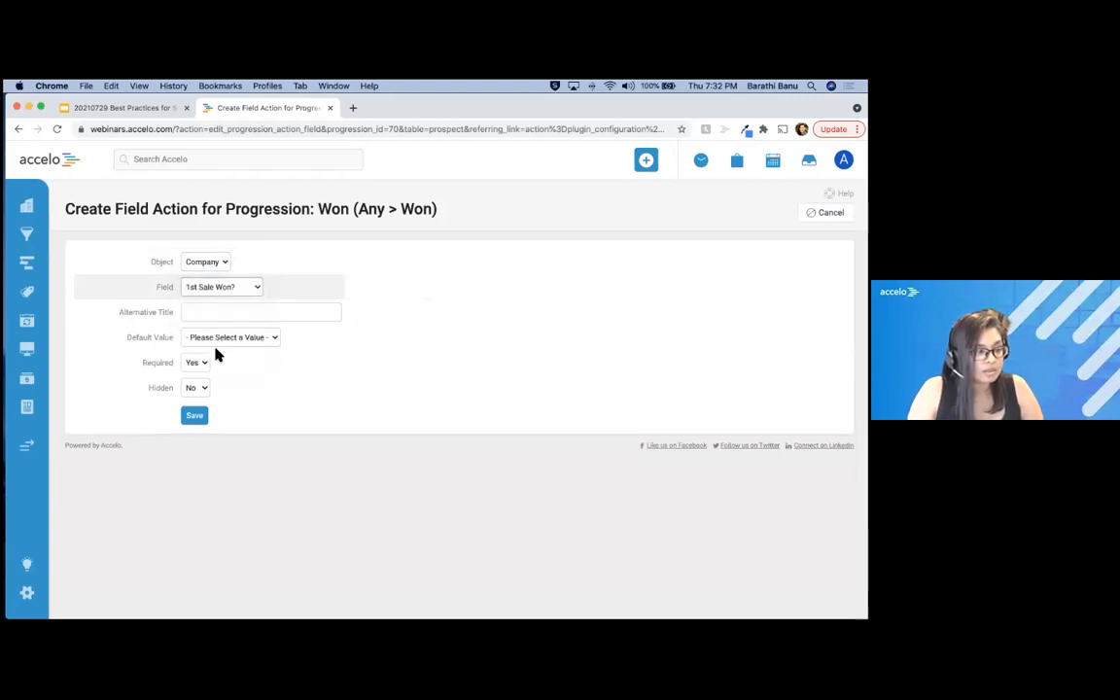
{"action": "left_click", "coordinate": [220, 337]}
{"action": "left_click", "coordinate": [218, 360]}
{"action": "left_click", "coordinate": [199, 388]}
{"action": "left_click", "coordinate": [203, 399]}
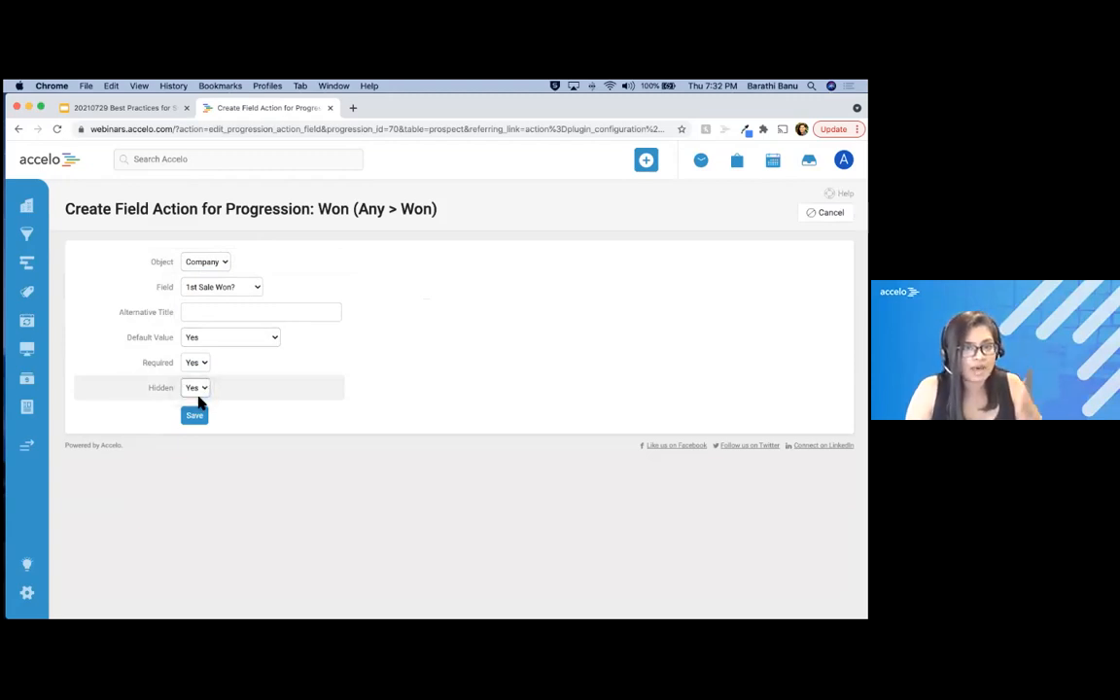
{"action": "left_click", "coordinate": [193, 414]}
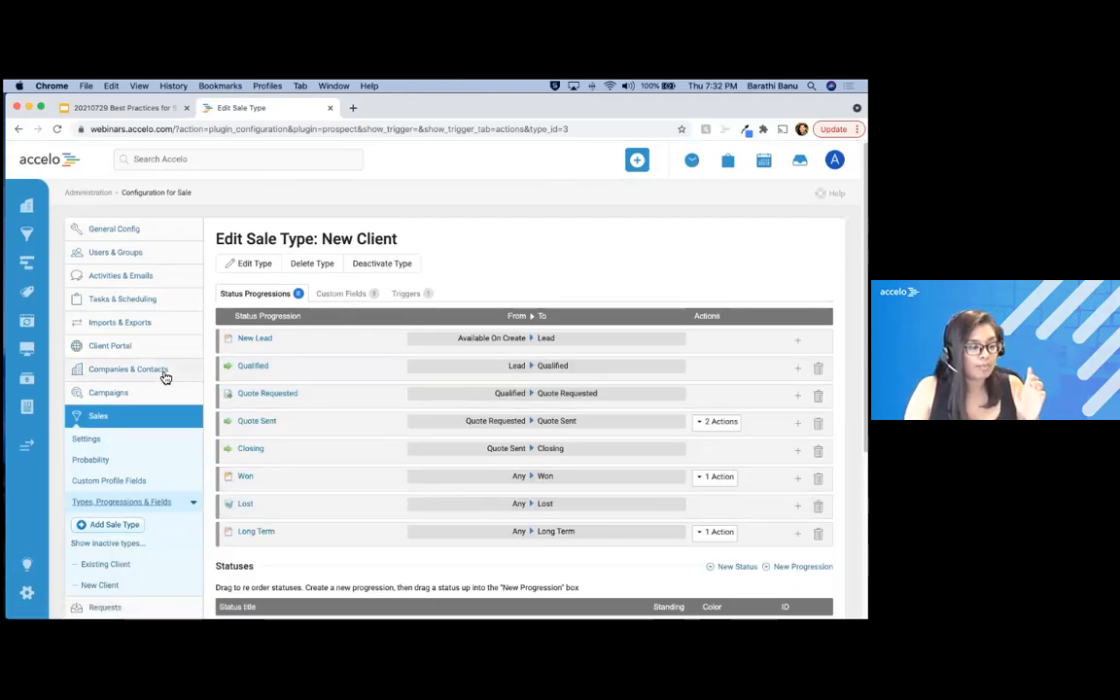
Create a new trigger for company status progressions and title it "Sale Won Convert to Active".
{"action": "left_click", "coordinate": [166, 373]}
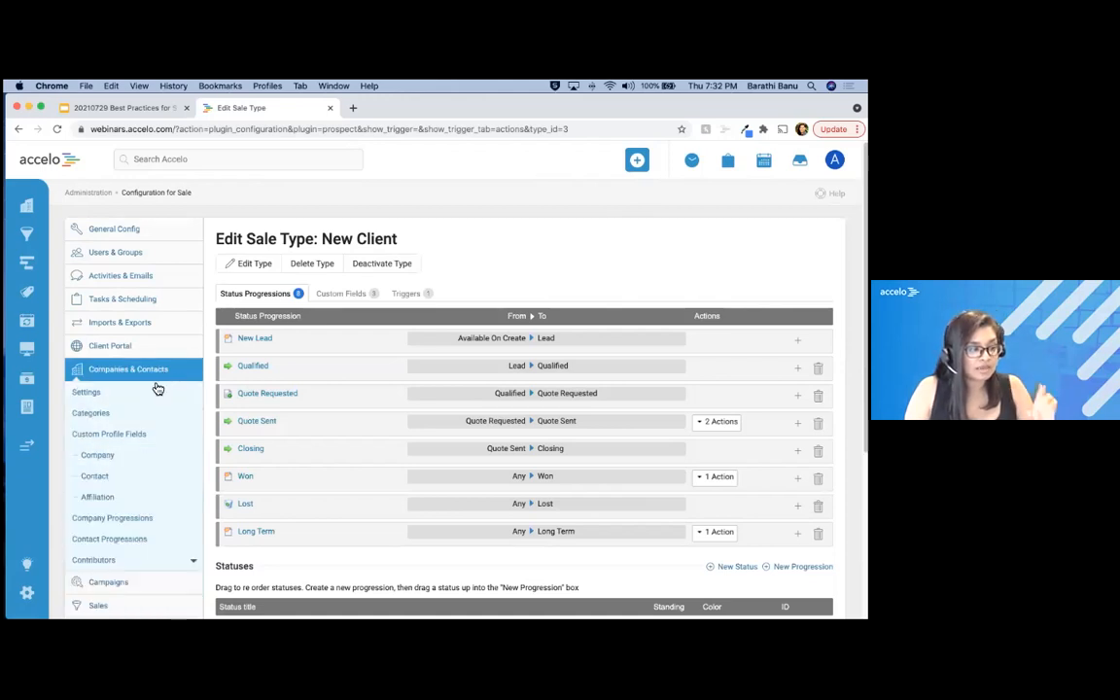
{"action": "left_click", "coordinate": [149, 520]}
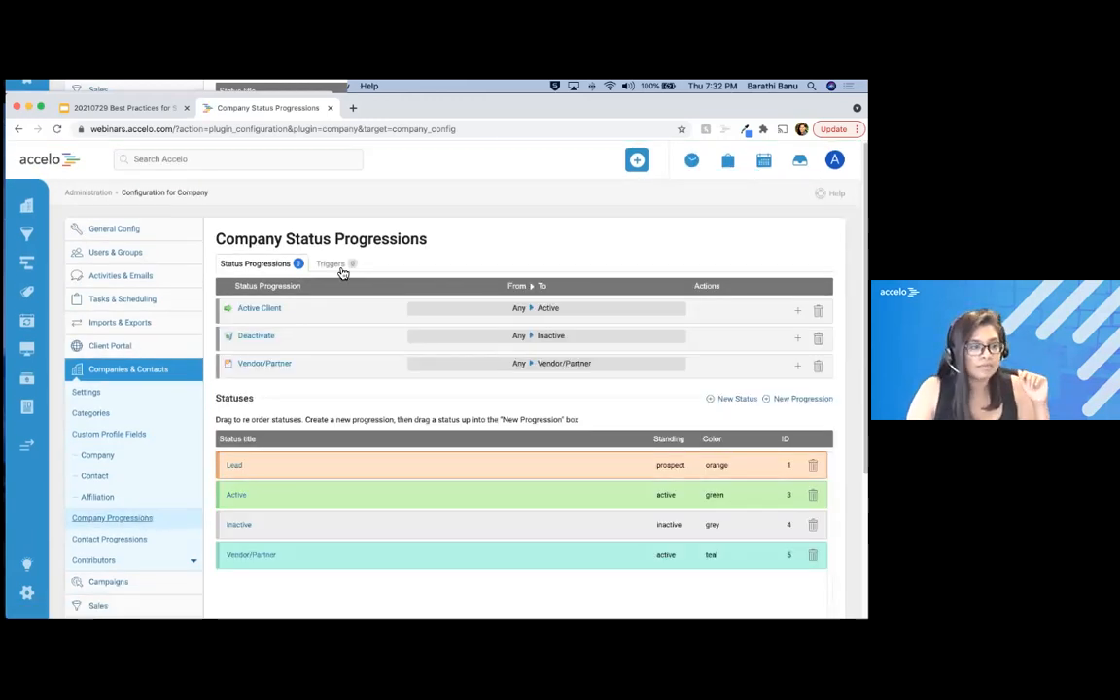
{"action": "left_click", "coordinate": [337, 267]}
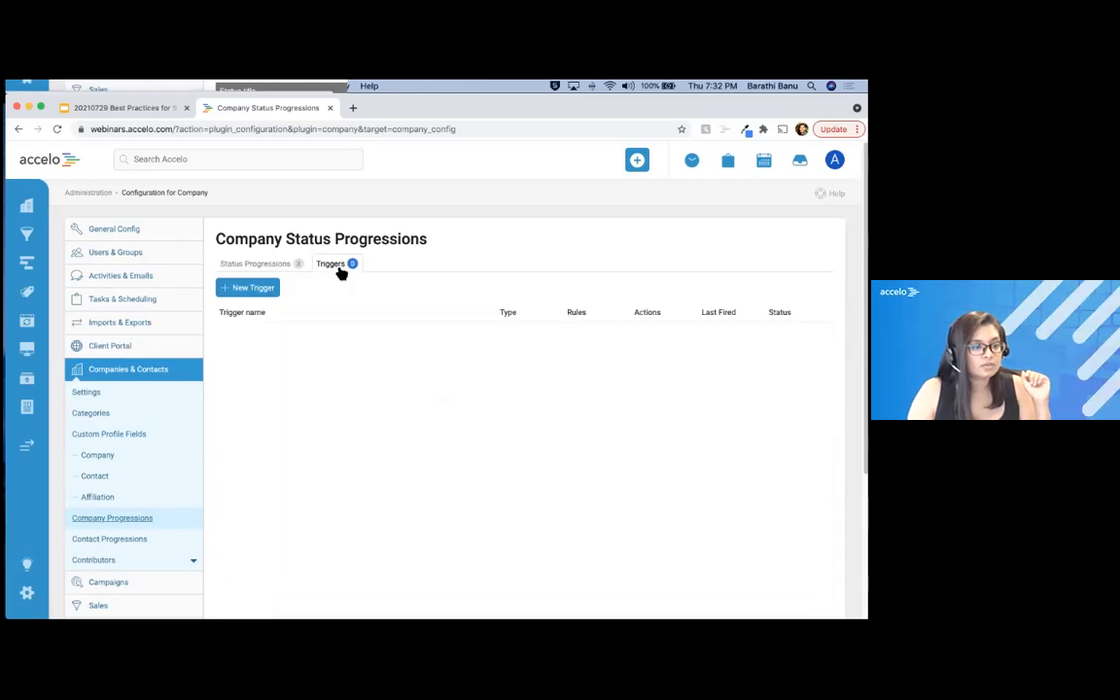
{"action": "left_click", "coordinate": [255, 290]}
{"action": "left_click", "coordinate": [220, 254]}
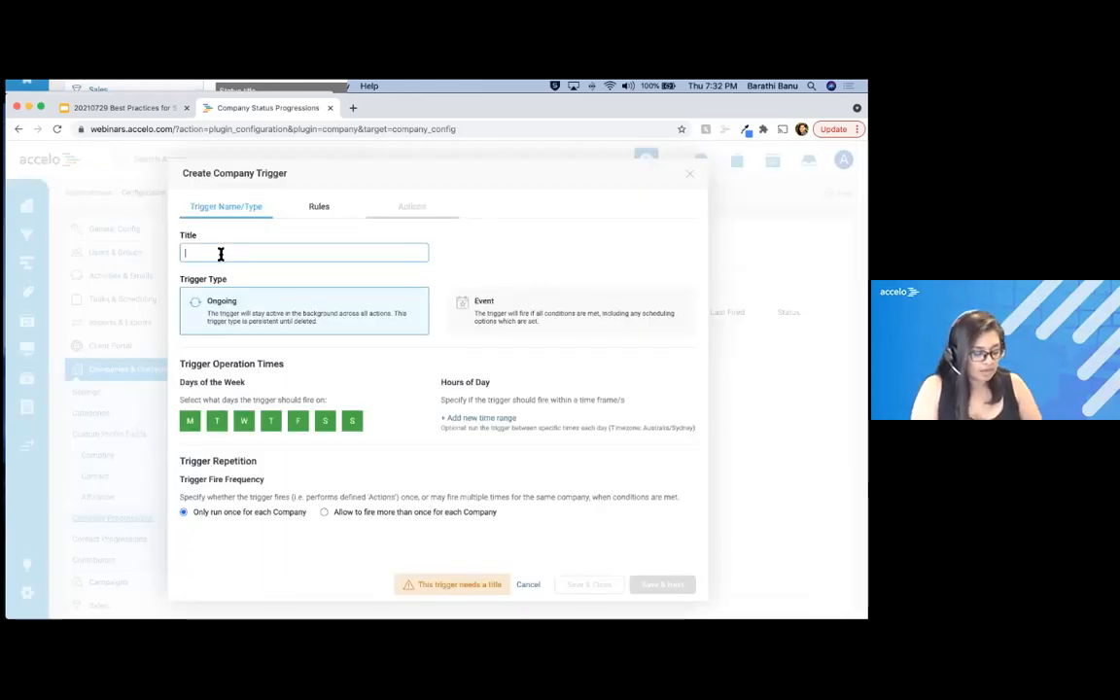
{"action": "type", "text": "Sale"}
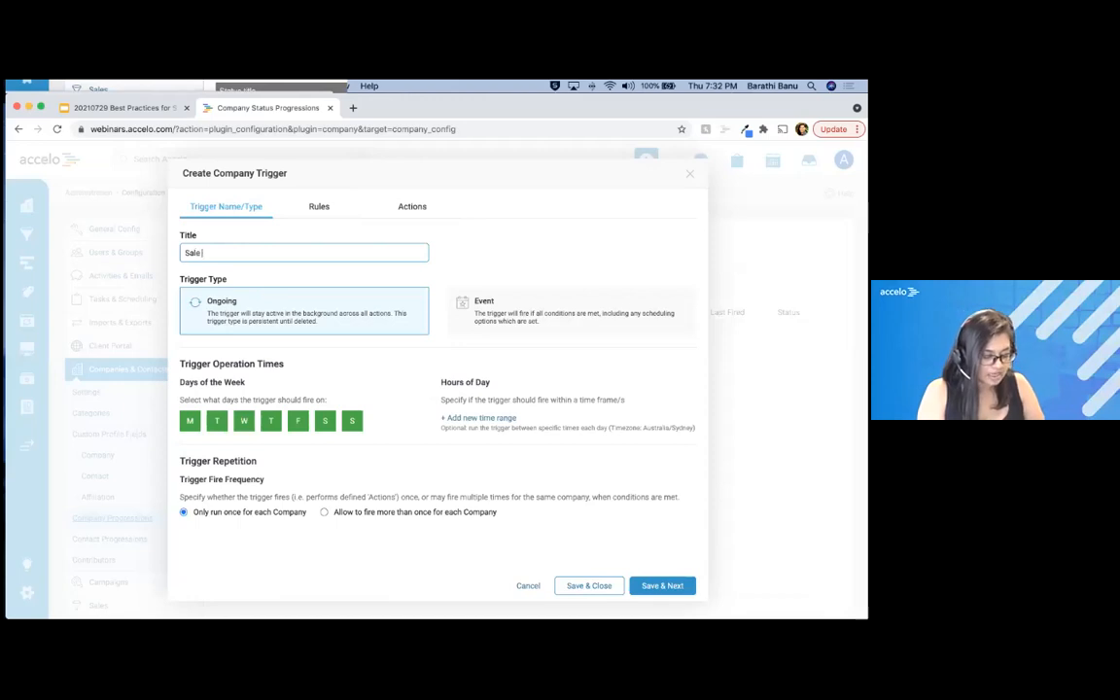
{"action": "type", "text": " Won Convert to Active"}
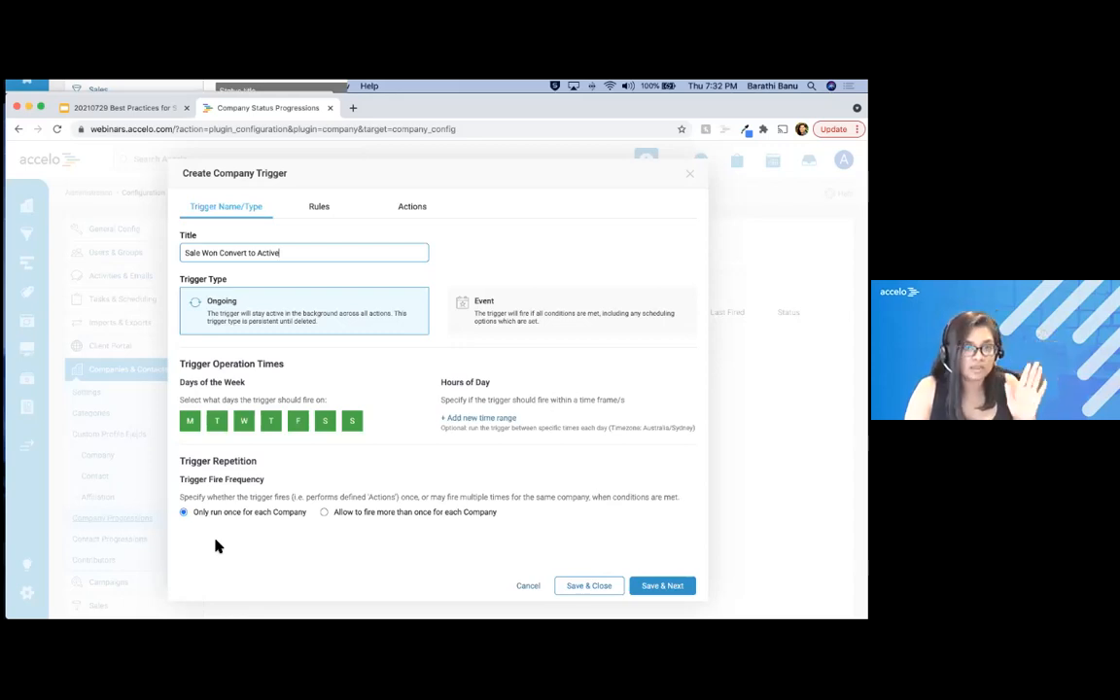
Set the trigger's first rule to Company Status Is Lead.
{"action": "left_click", "coordinate": [328, 215]}
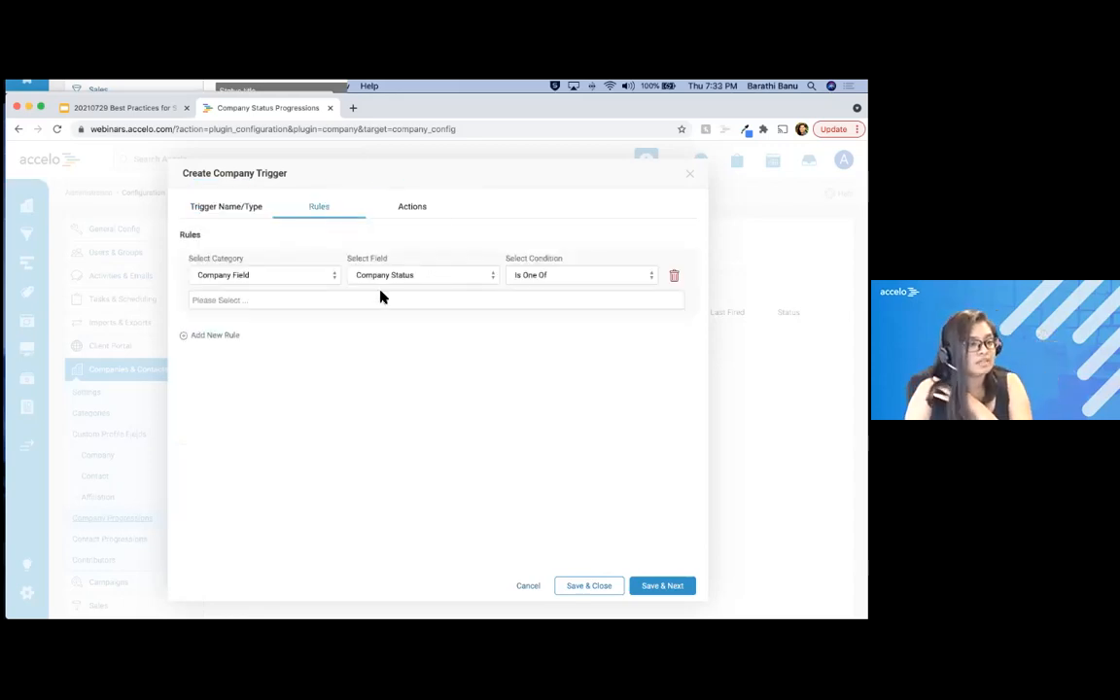
{"action": "left_click", "coordinate": [593, 276]}
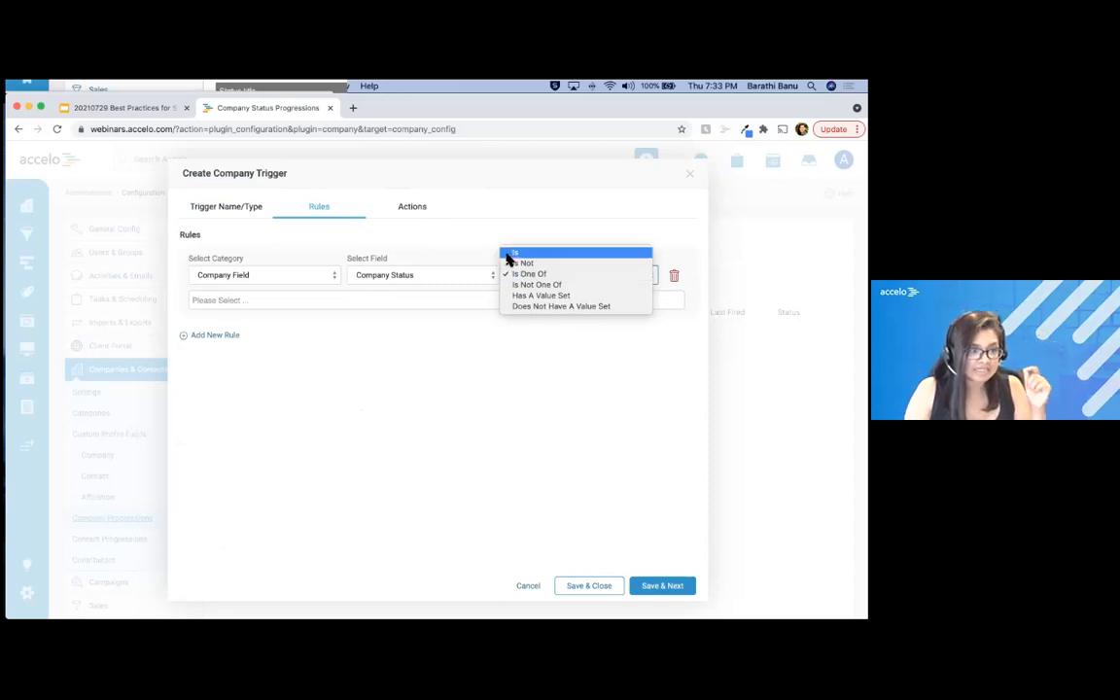
{"action": "left_click", "coordinate": [267, 316]}
{"action": "key", "text": "Up"}
{"action": "left_click", "coordinate": [221, 346]}
Add a second Company Field rule requiring that 1st Sale Won? Is Yes, and save the trigger's rules.
{"action": "left_click", "coordinate": [208, 336]}
{"action": "left_click", "coordinate": [234, 352]}
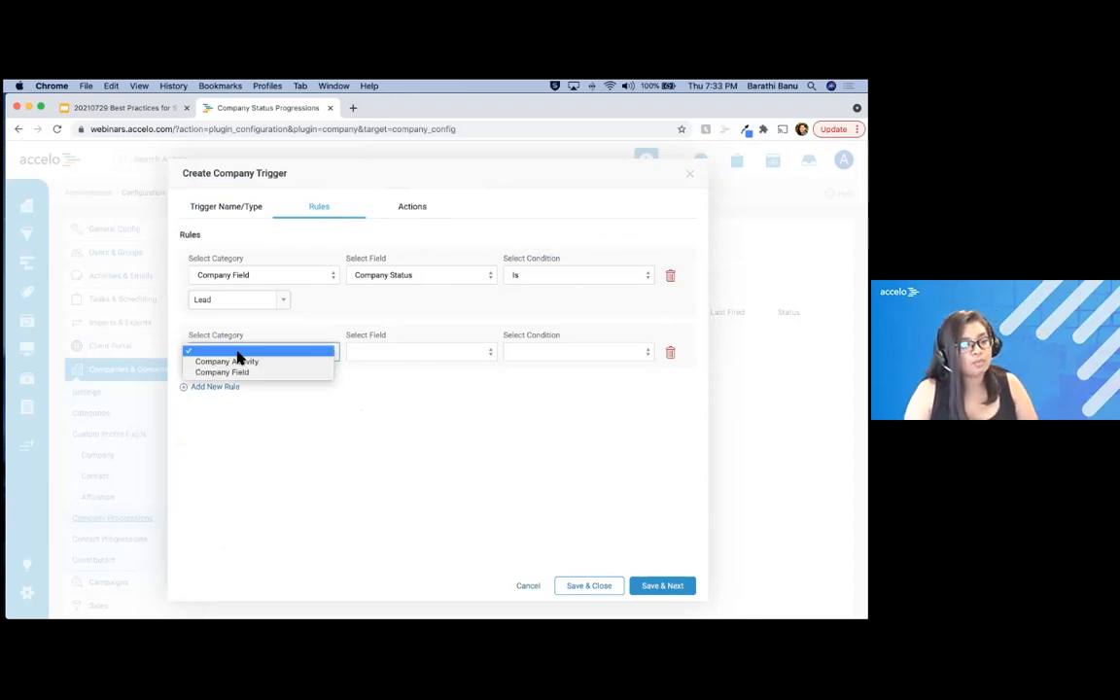
{"action": "left_click", "coordinate": [243, 373]}
{"action": "left_click", "coordinate": [391, 352]}
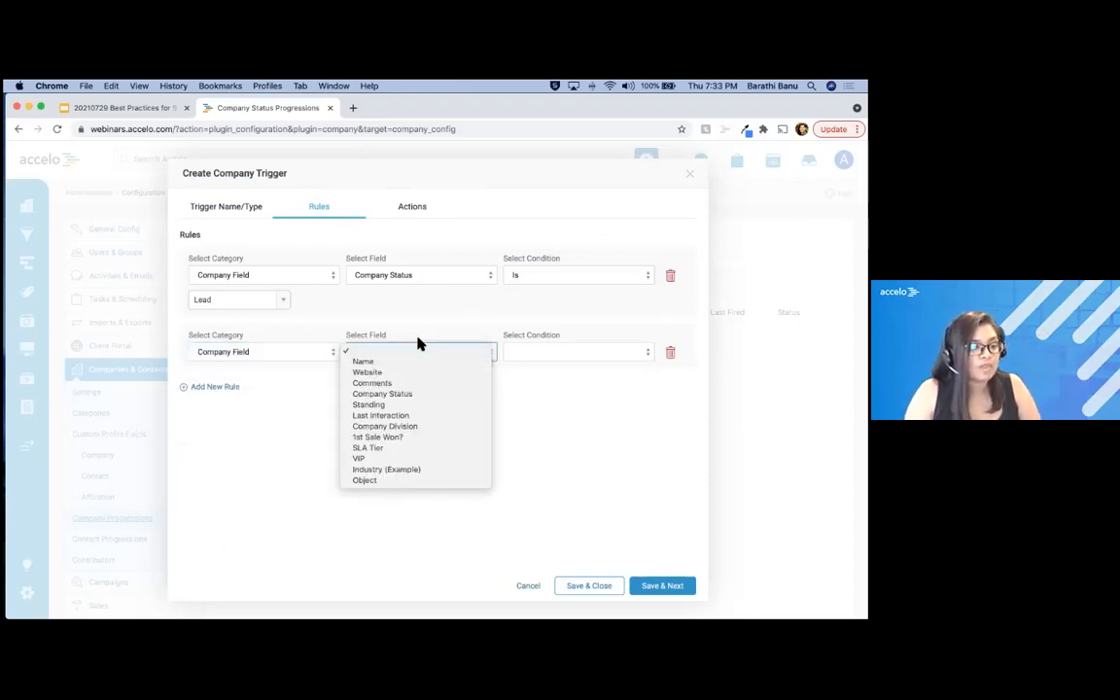
{"action": "left_click", "coordinate": [412, 438]}
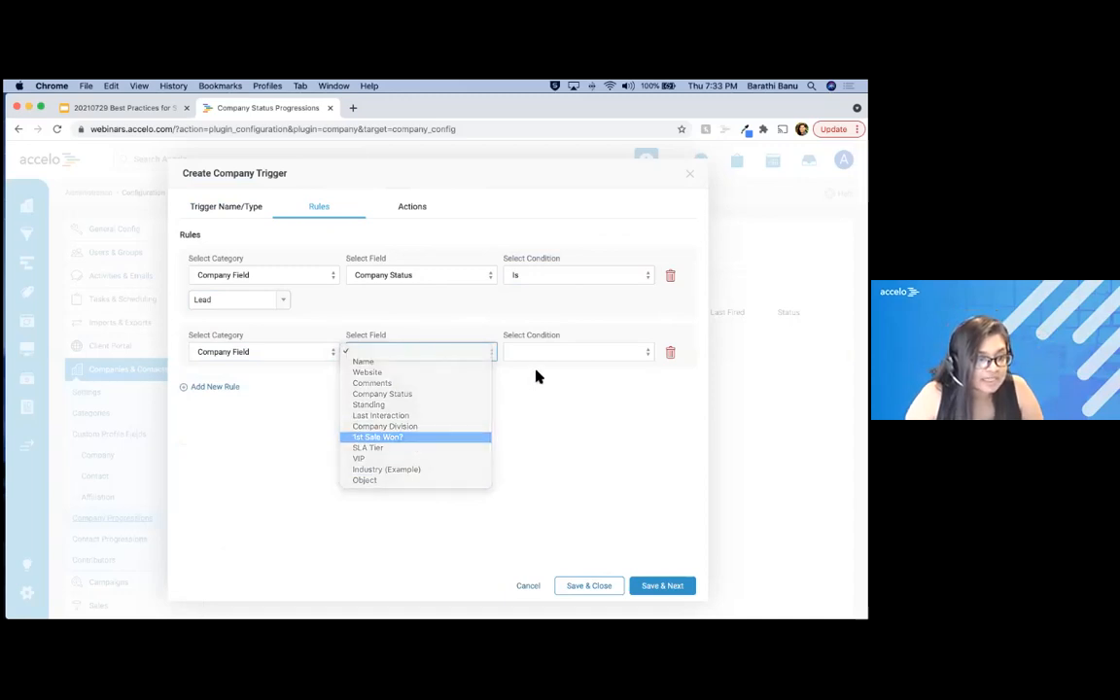
{"action": "left_click", "coordinate": [223, 380]}
{"action": "left_click", "coordinate": [233, 439]}
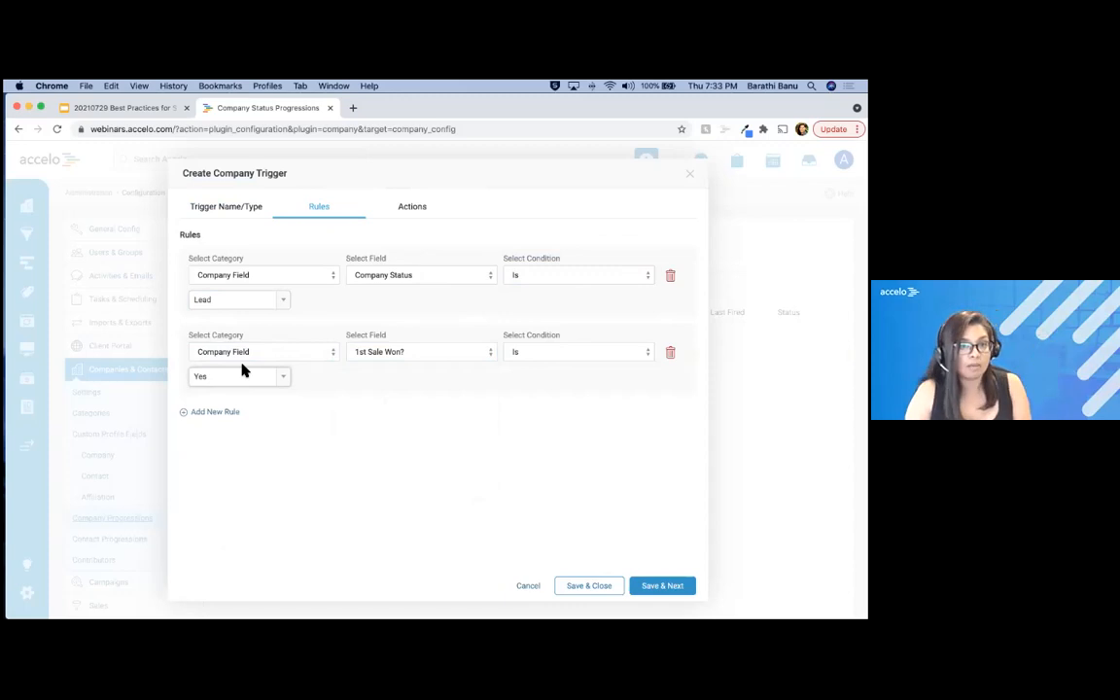
{"action": "left_click", "coordinate": [265, 354]}
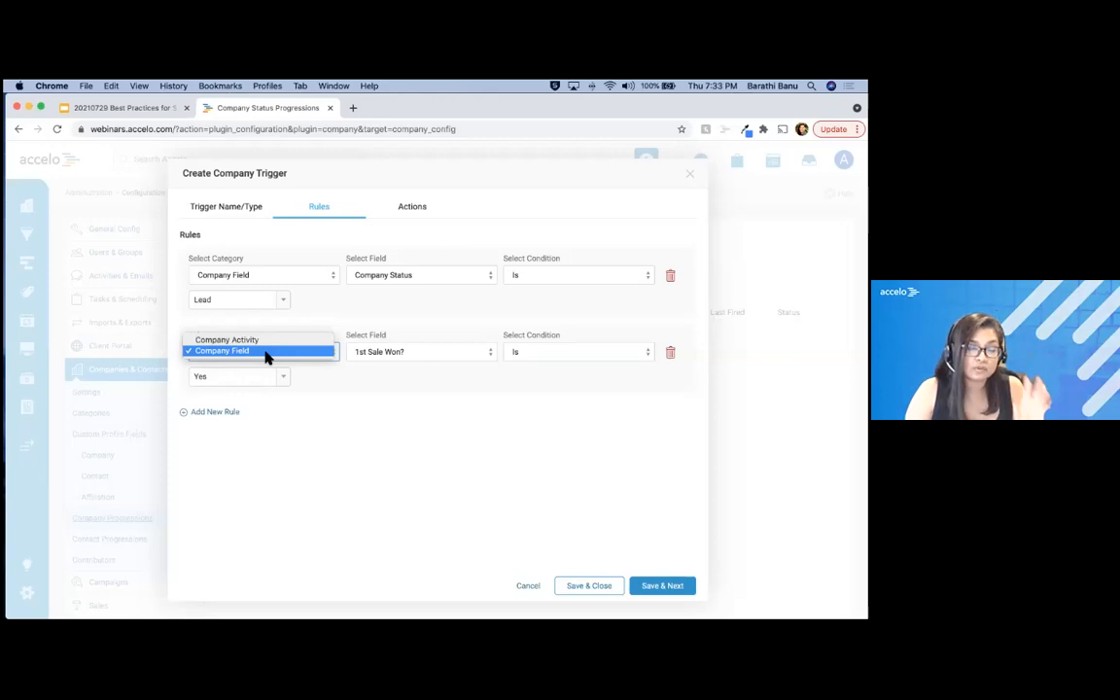
{"action": "left_click", "coordinate": [266, 352]}
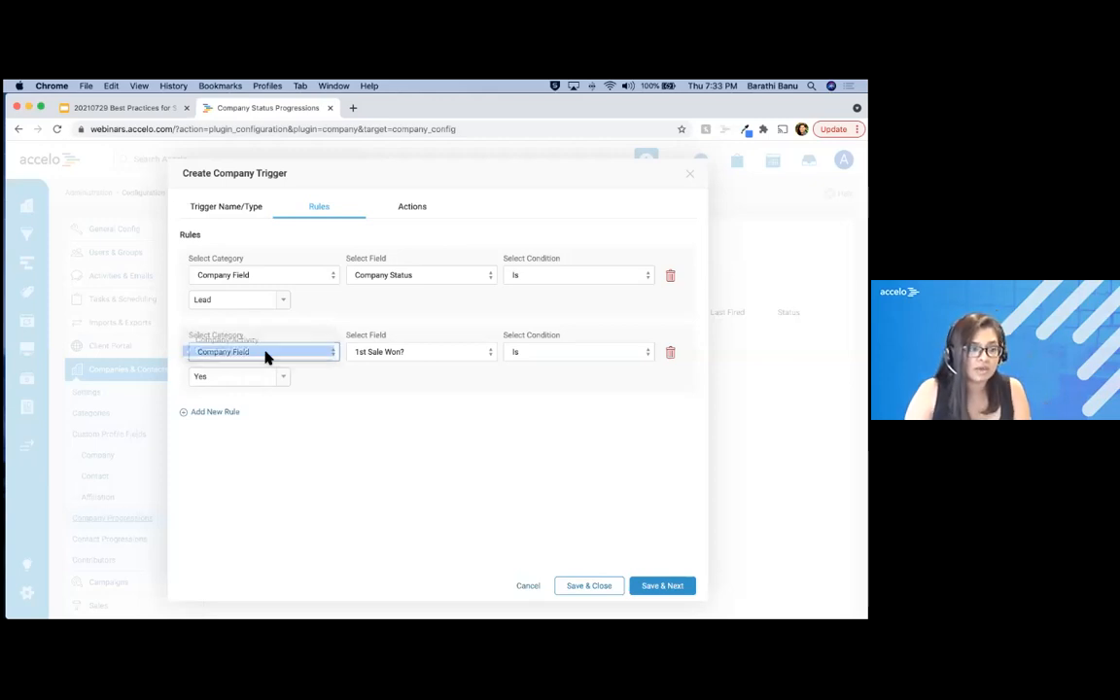
{"action": "left_click", "coordinate": [661, 585]}
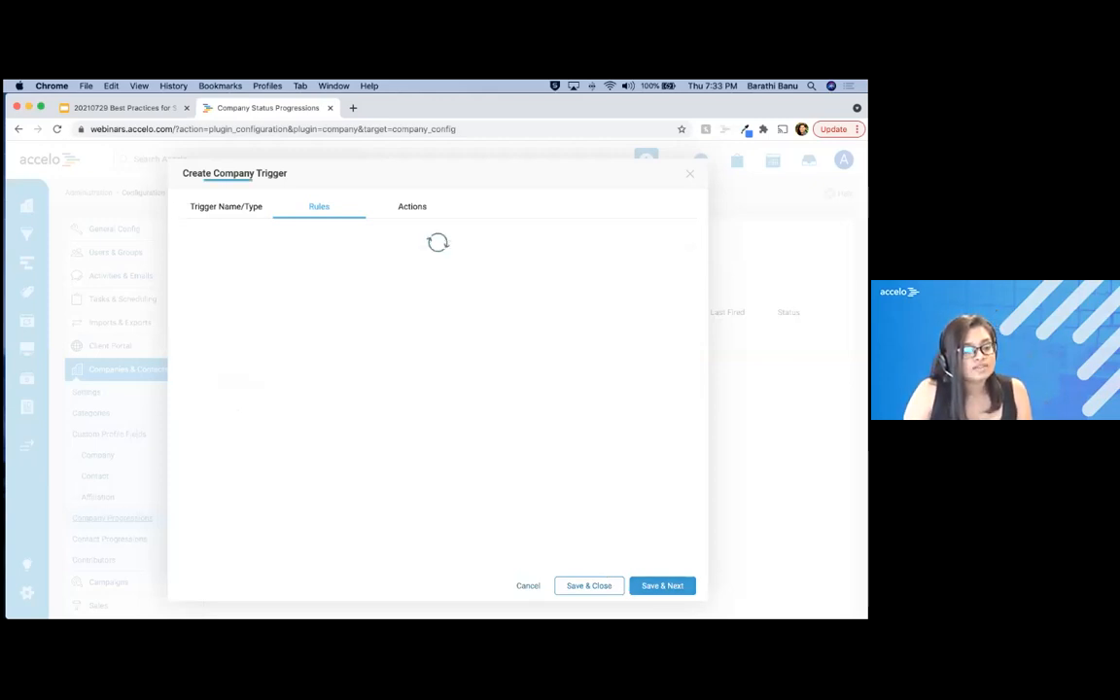
Add a Change Status action titled "Lead to Active" with the new status Active to the trigger, and save it.
{"action": "left_click", "coordinate": [257, 236]}
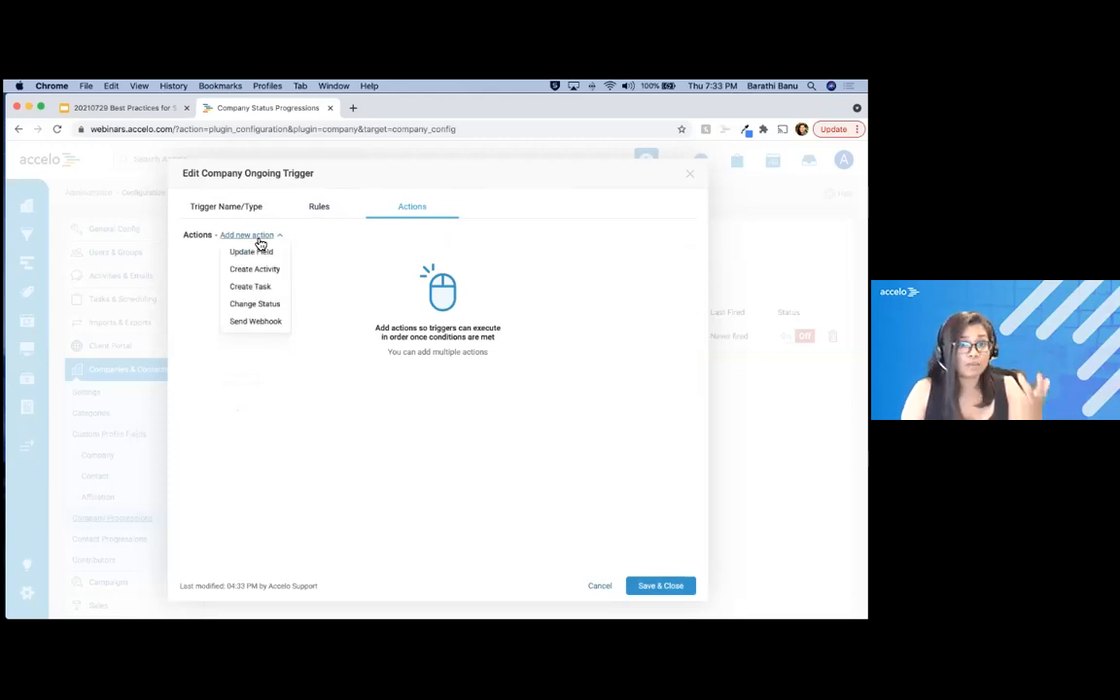
{"action": "left_click", "coordinate": [255, 304]}
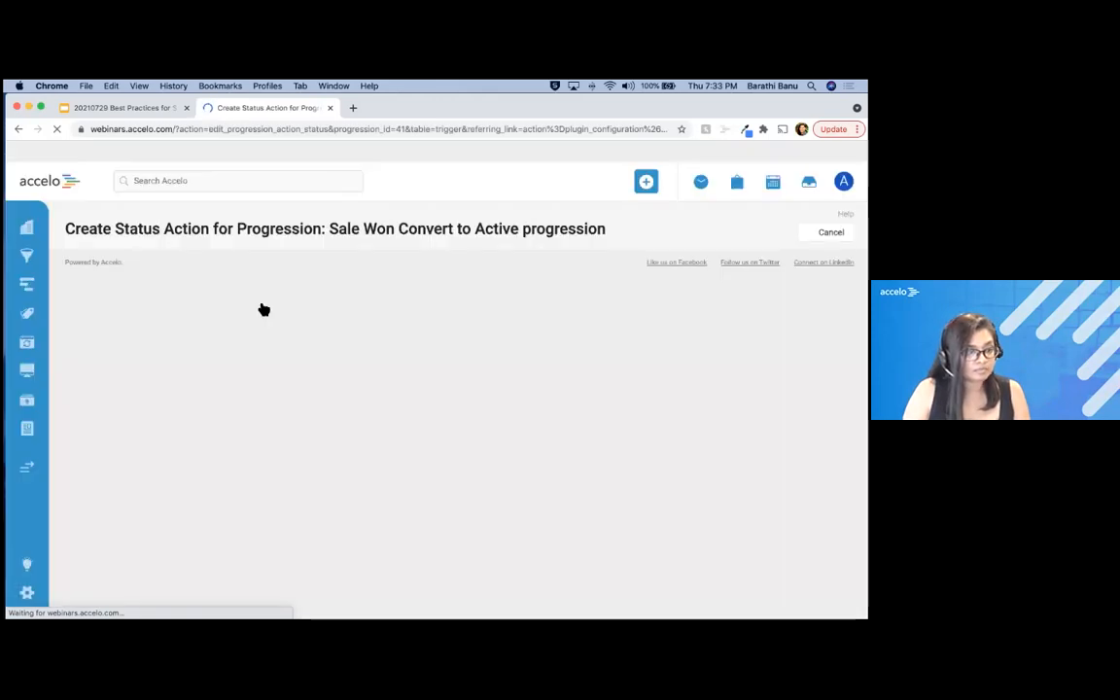
{"action": "left_click", "coordinate": [216, 288]}
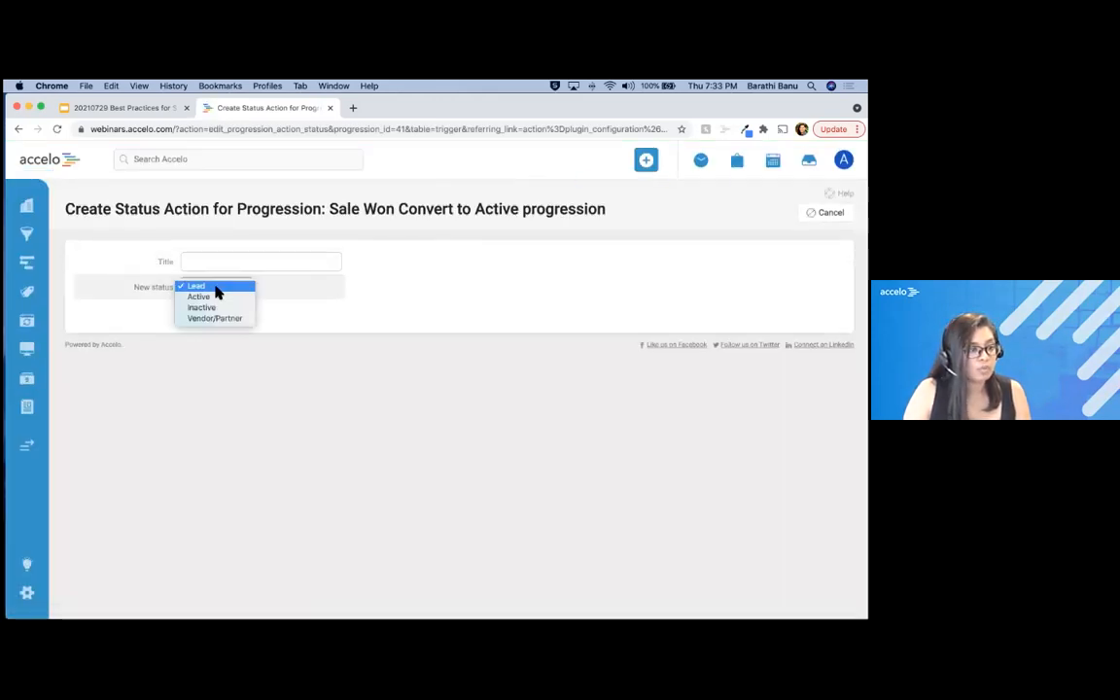
{"action": "left_click", "coordinate": [216, 298]}
{"action": "left_click", "coordinate": [231, 259]}
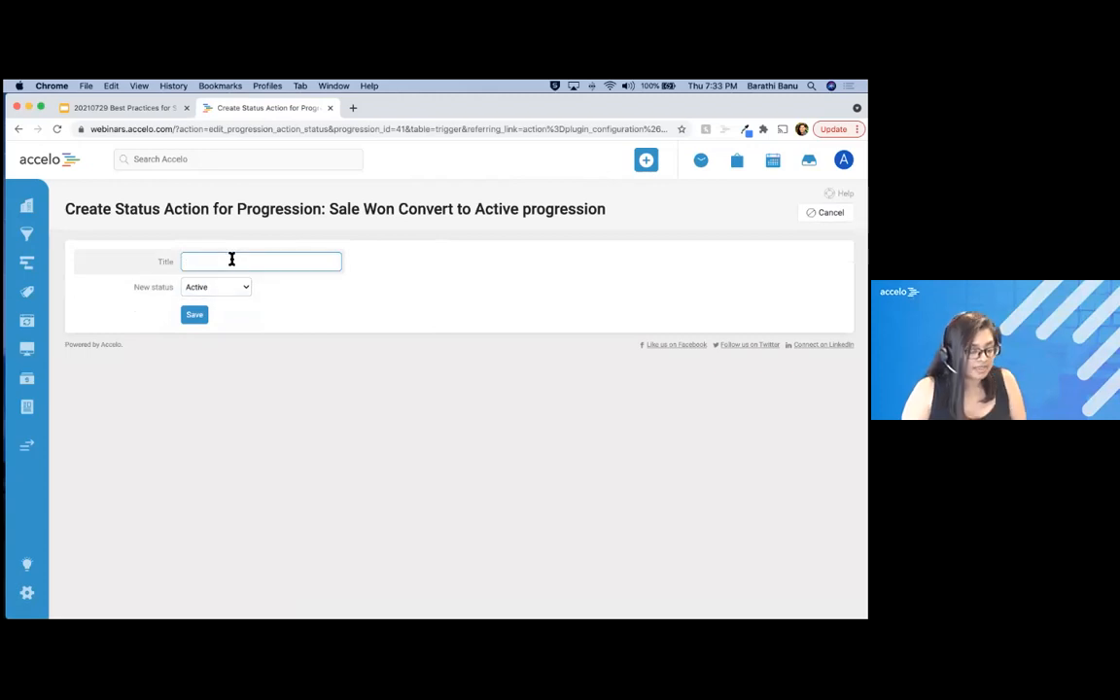
{"action": "type", "text": "Lead to Acto"}
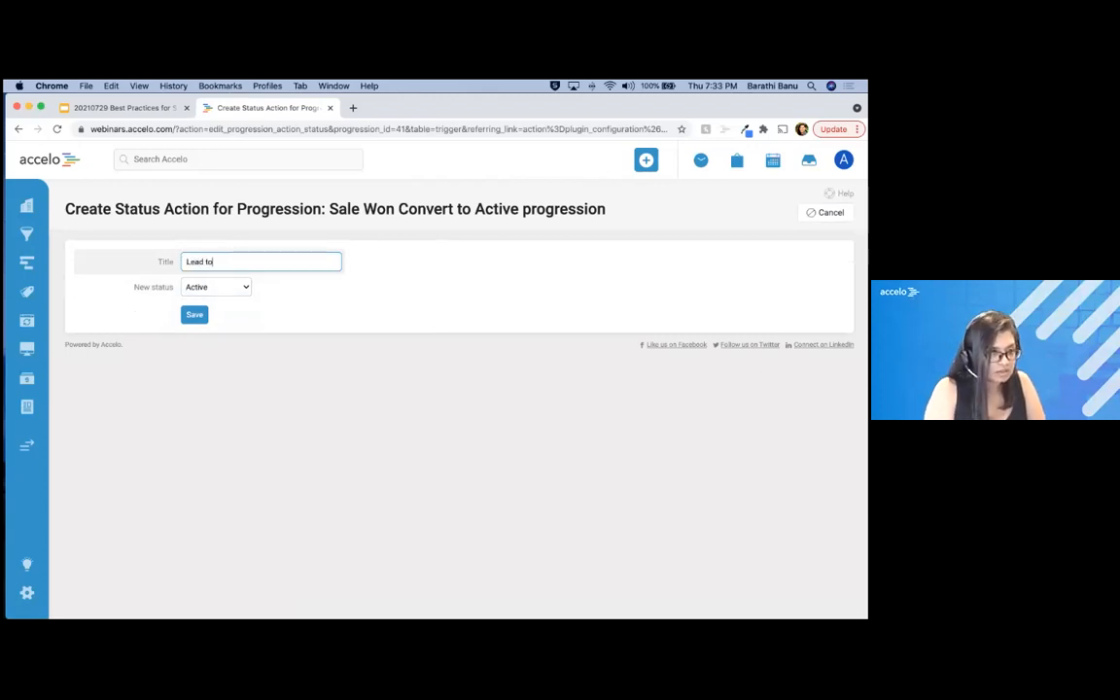
{"action": "key", "text": "BackSpace"}
{"action": "type", "text": "ivve"}
{"action": "key", "text": "BackSpace"}
{"action": "key", "text": "BackSpace"}
{"action": "type", "text": "e"}
{"action": "left_click", "coordinate": [199, 316]}
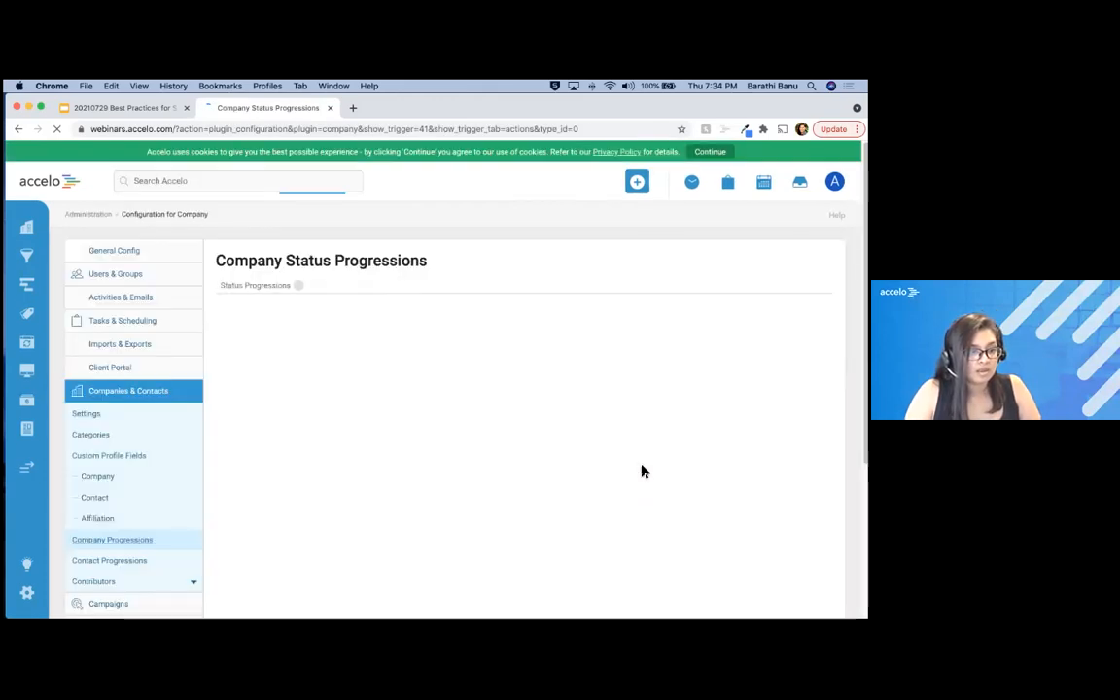
Save and close the company status trigger and switch to the Best Practices presentation in Google Slides.
{"action": "left_click", "coordinate": [659, 588]}
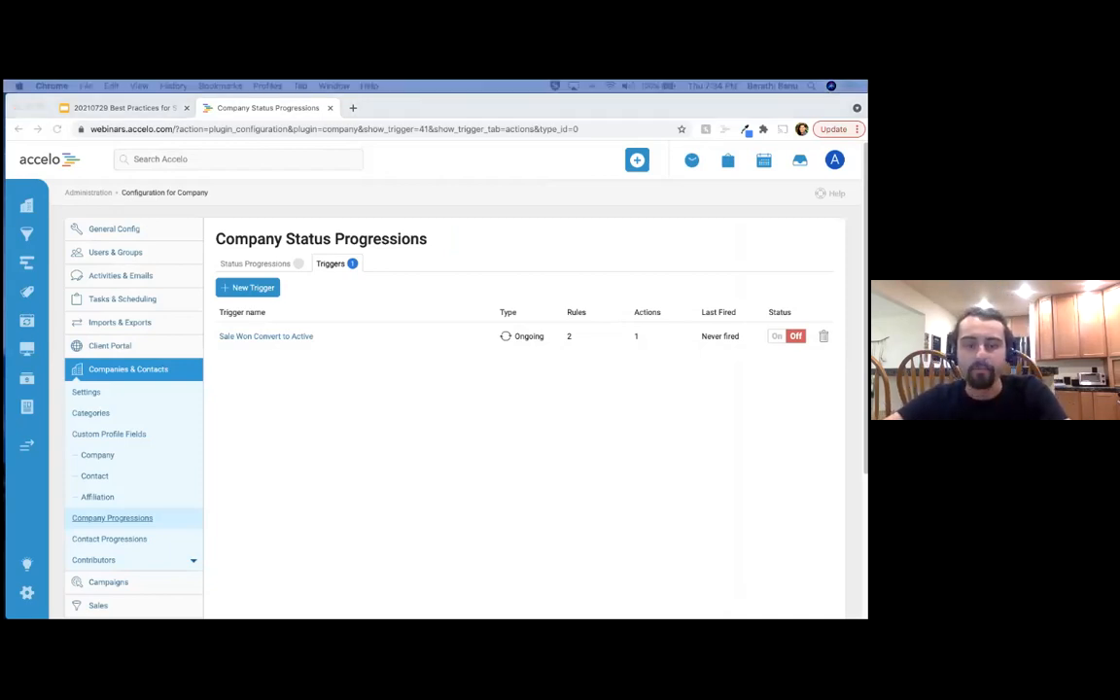
{"action": "left_click", "coordinate": [106, 108]}
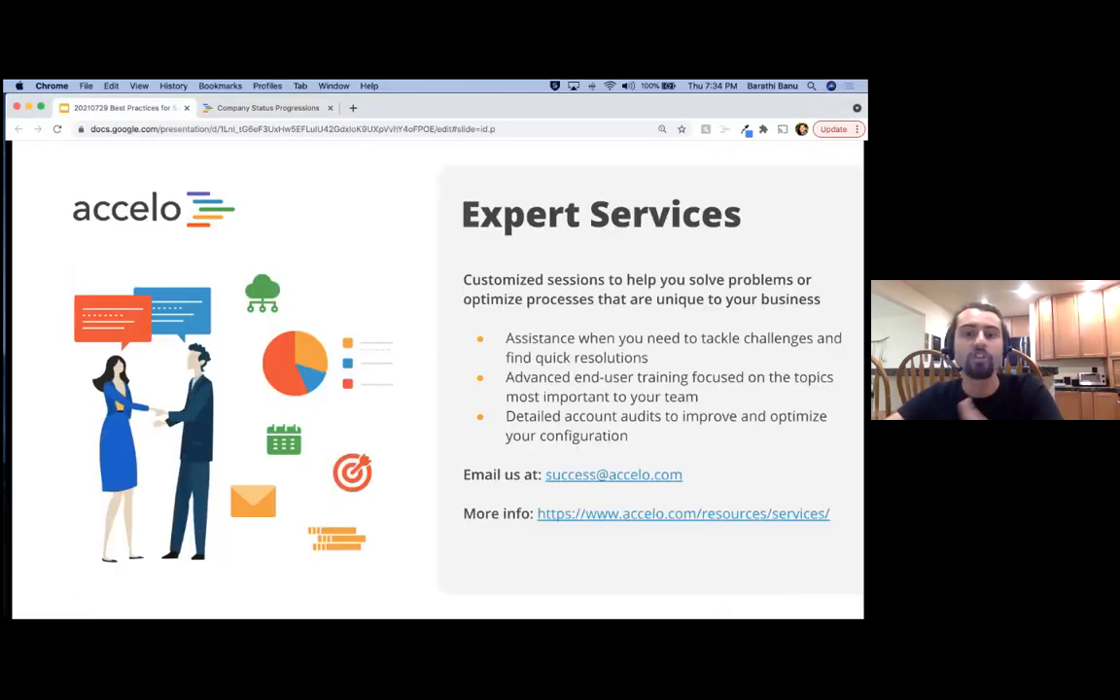
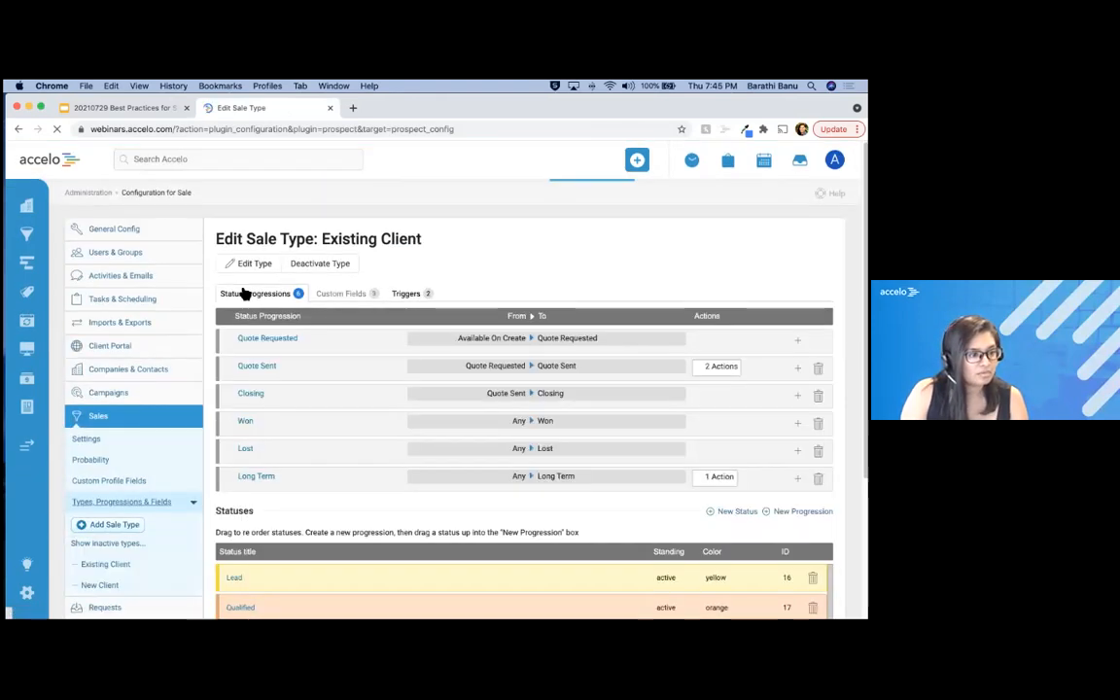
Create a new trigger for the Existing Client sale type and title it "Toronto + 50k = High Priority".
{"action": "left_click", "coordinate": [255, 317]}
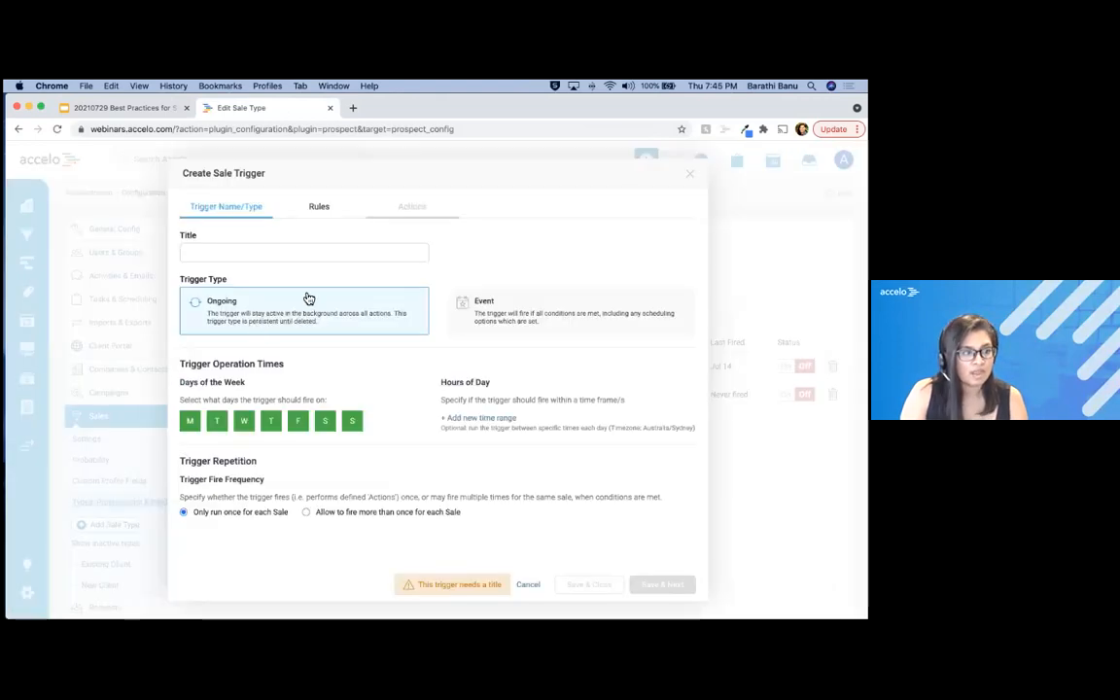
{"action": "left_click", "coordinate": [267, 253]}
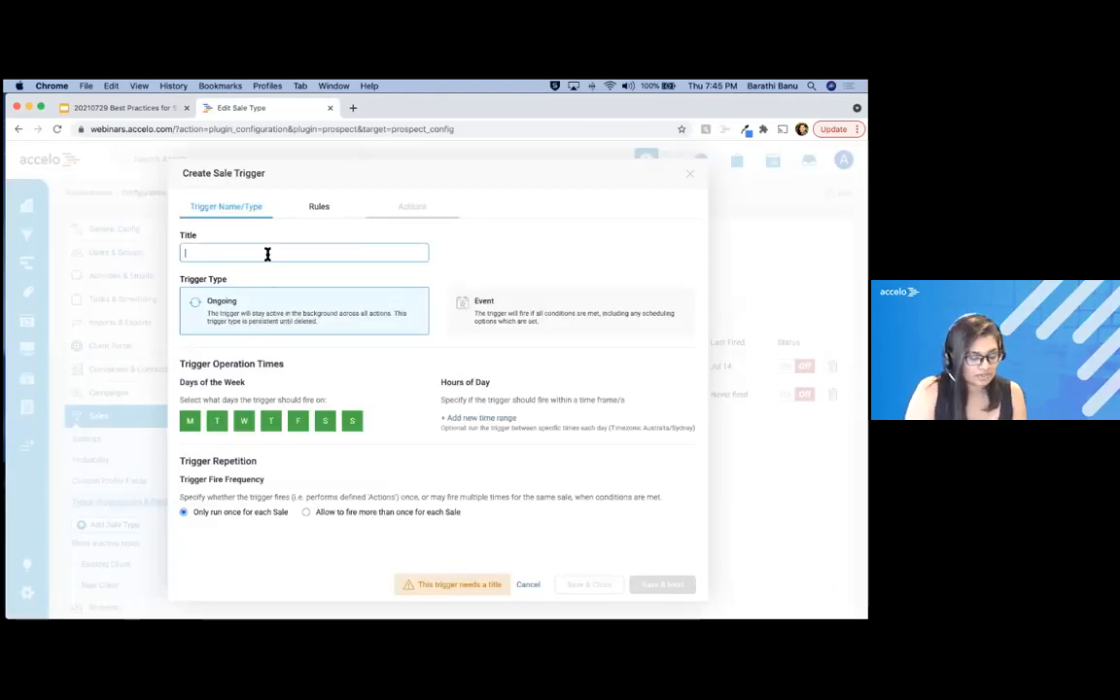
{"action": "type", "text": "Prio"}
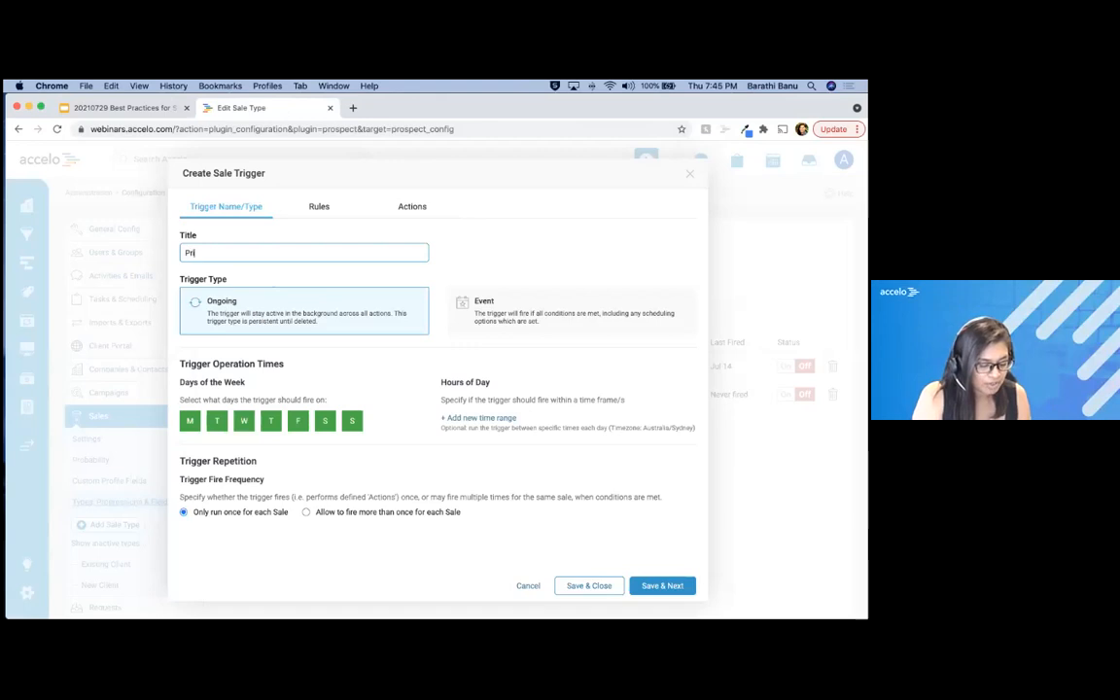
{"action": "key", "text": "BackSpace"}
{"action": "key", "text": "BackSpace"}
{"action": "key", "text": "BackSpace"}
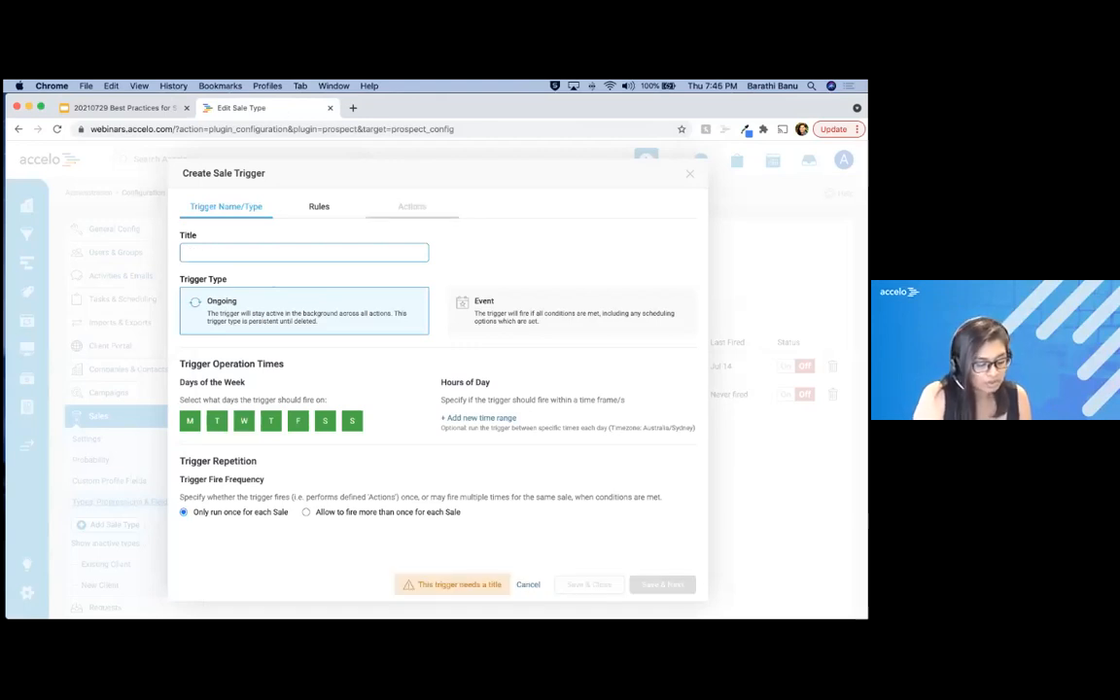
{"action": "type", "text": "Toronto "}
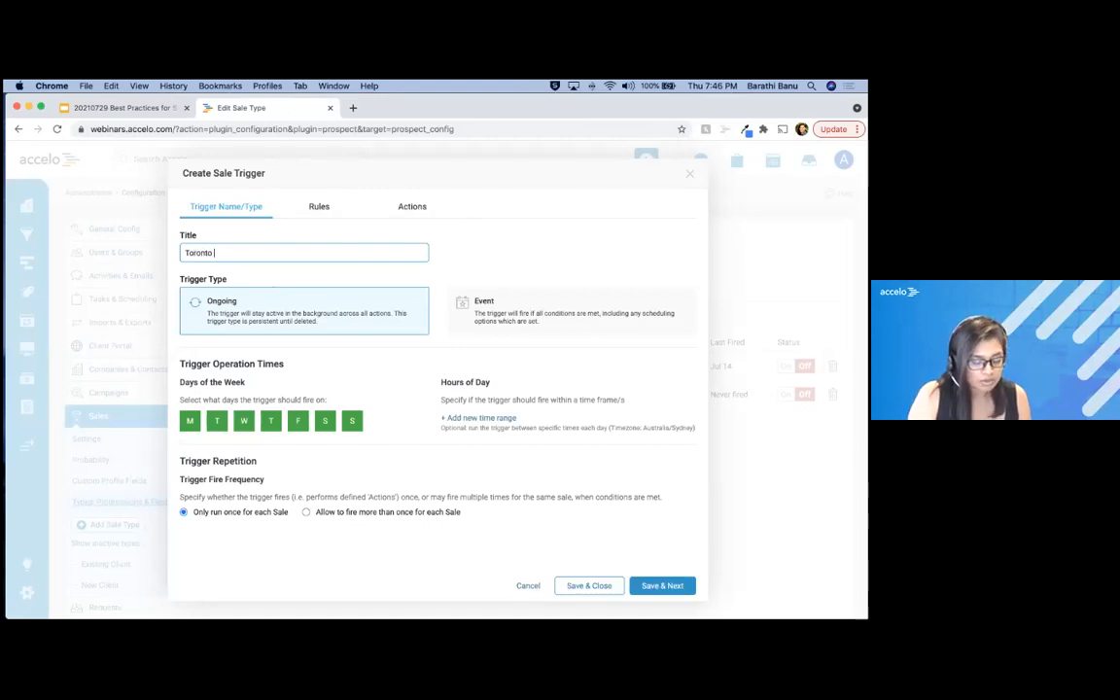
{"action": "type", "text": "+ 50k = High Priority"}
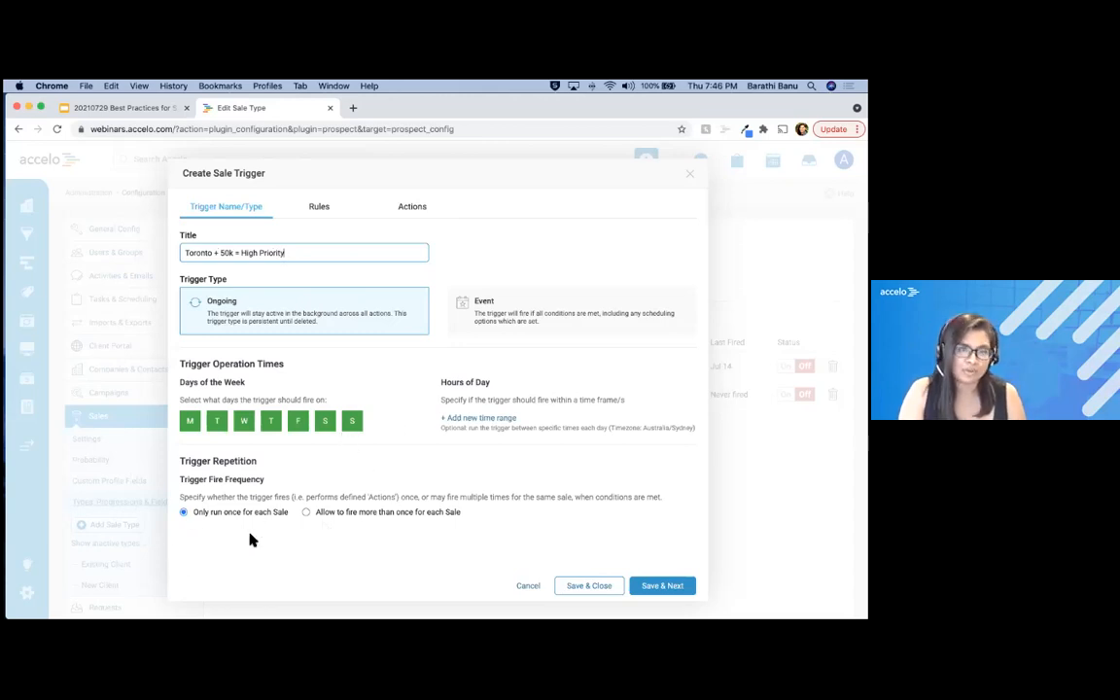
Set the trigger's first rule to sale Status Is Not One Of Won, Lost, Unqualified and Closing.
{"action": "left_click", "coordinate": [318, 210]}
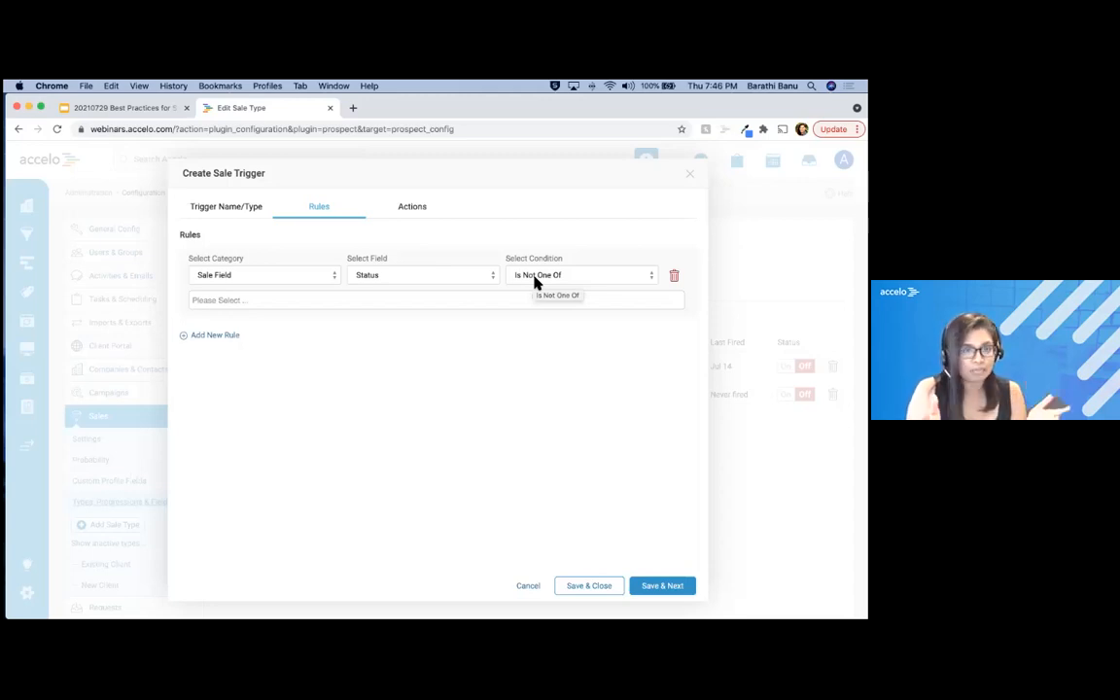
{"action": "left_click", "coordinate": [311, 301]}
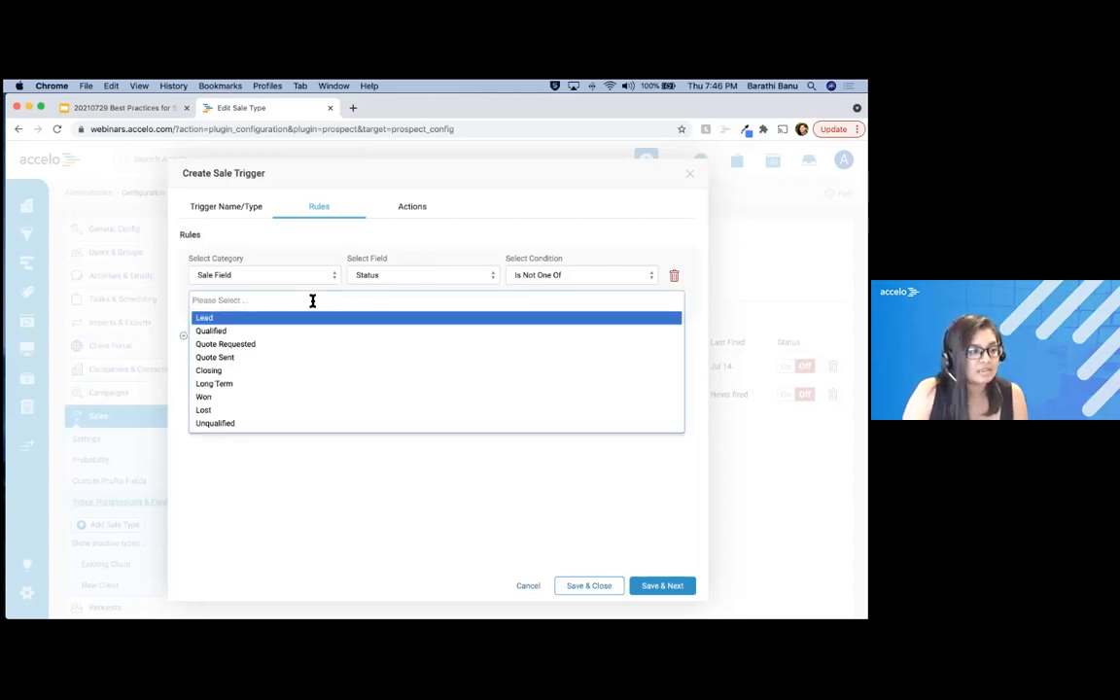
{"action": "left_click", "coordinate": [215, 398]}
{"action": "left_click", "coordinate": [223, 317]}
{"action": "left_click", "coordinate": [215, 413]}
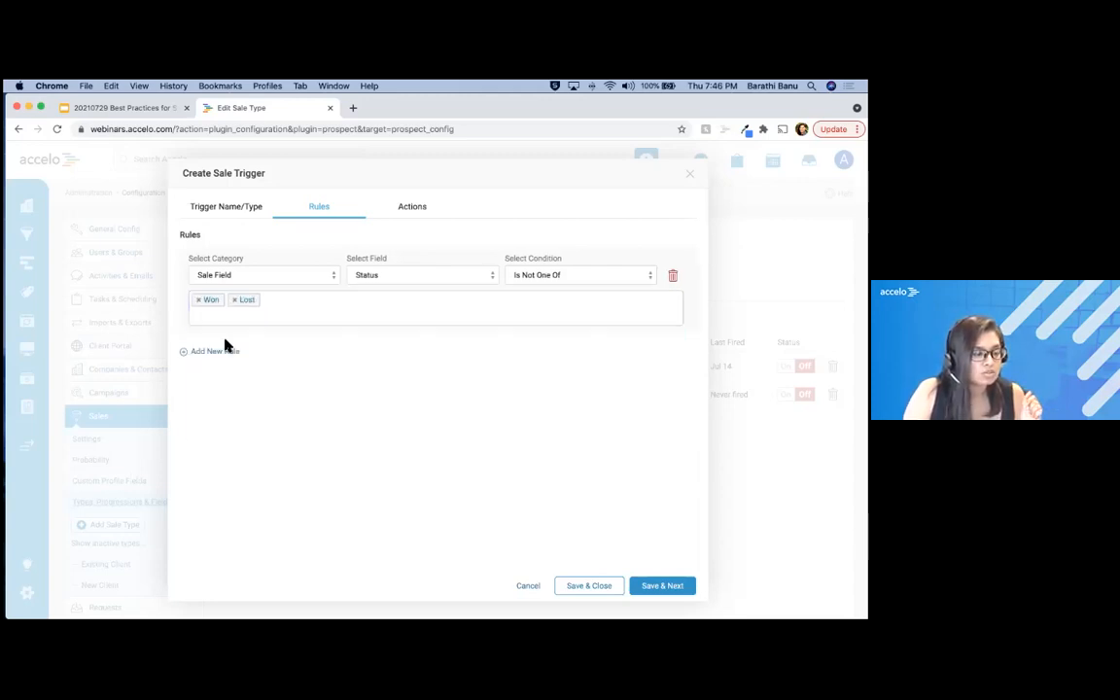
{"action": "left_click", "coordinate": [223, 307]}
{"action": "left_click", "coordinate": [215, 413]}
{"action": "left_click", "coordinate": [225, 311]}
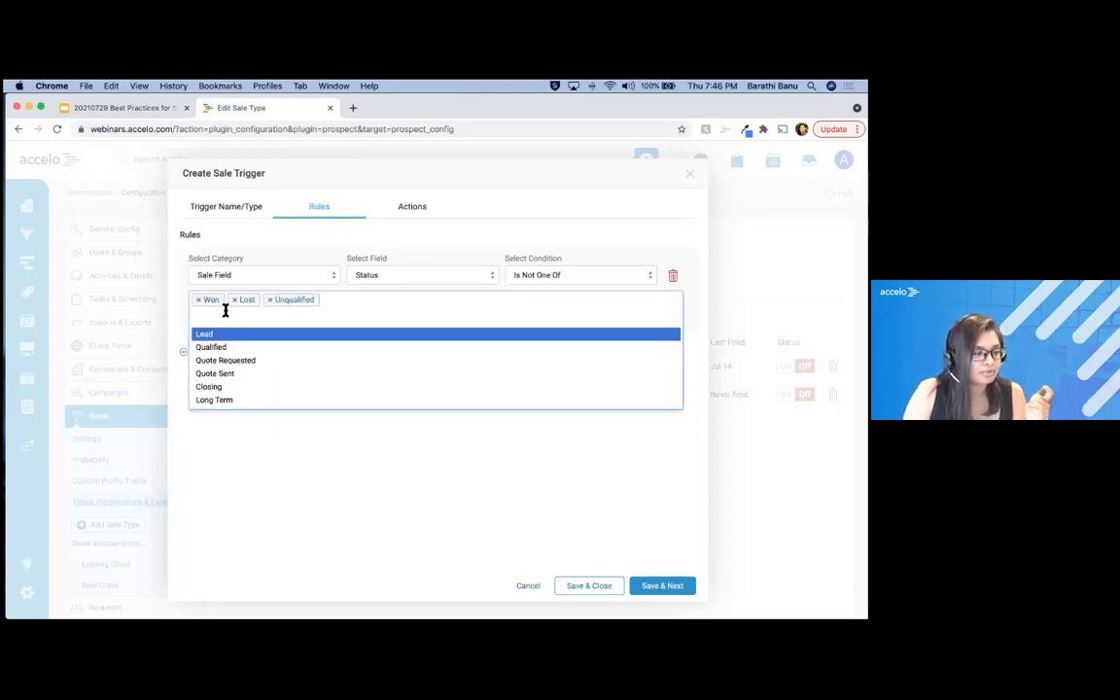
{"action": "left_click", "coordinate": [216, 387]}
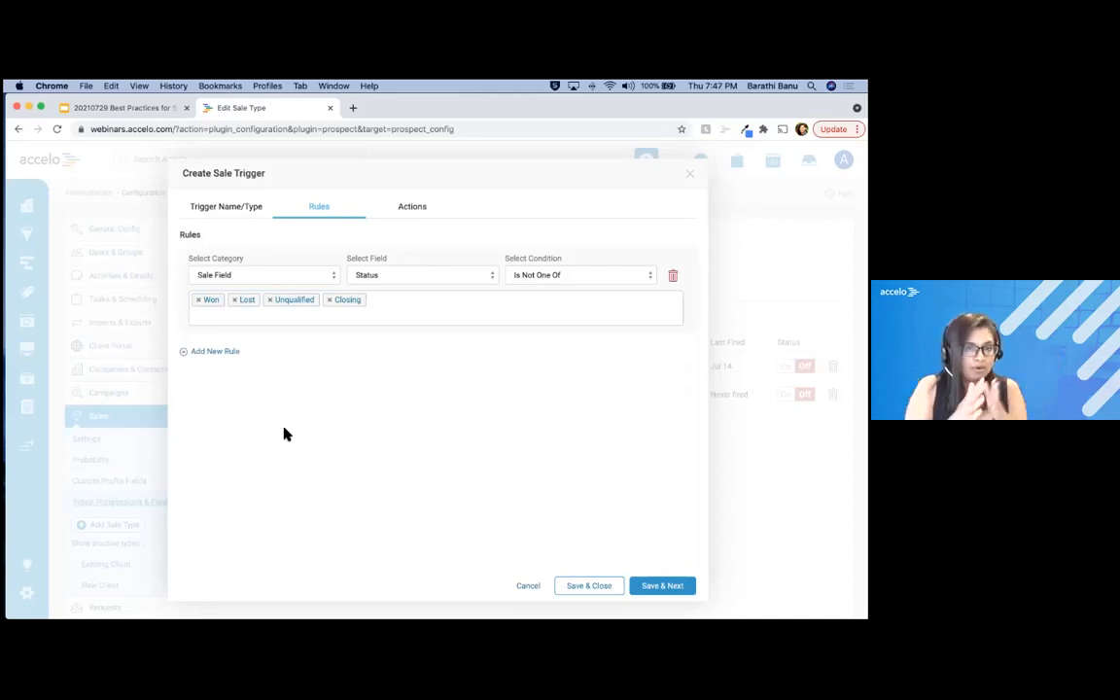
Add a second Sale Field rule requiring that Value Is Greater Than Or Equal To $50000.
{"action": "left_click", "coordinate": [215, 353]}
{"action": "left_click", "coordinate": [224, 370]}
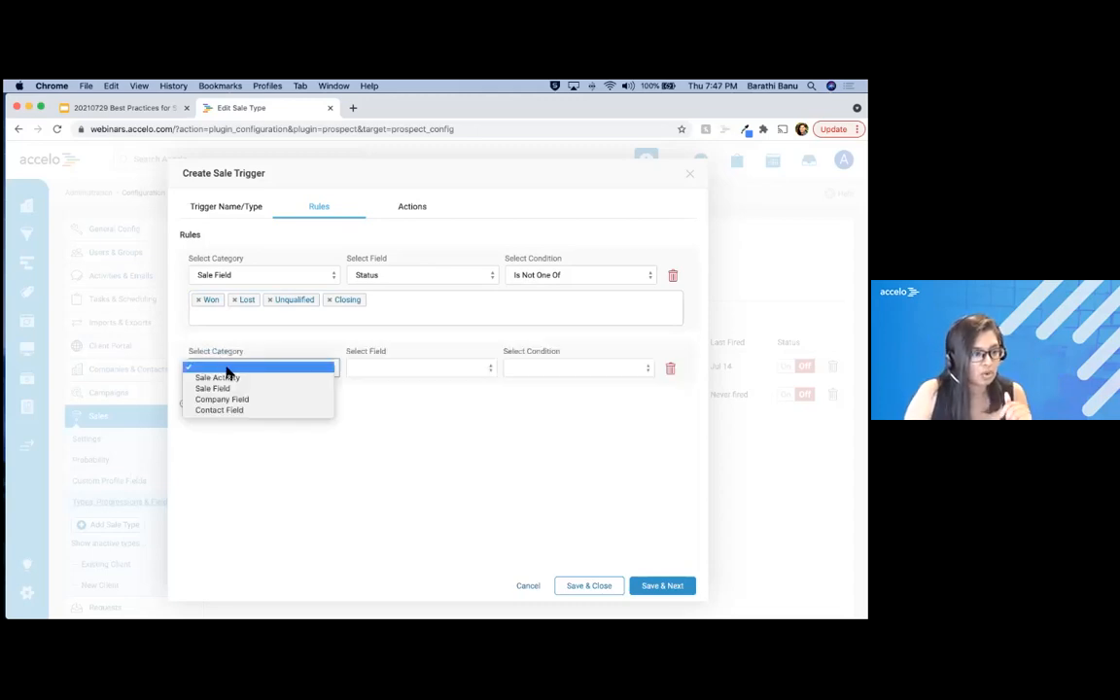
{"action": "left_click", "coordinate": [226, 389]}
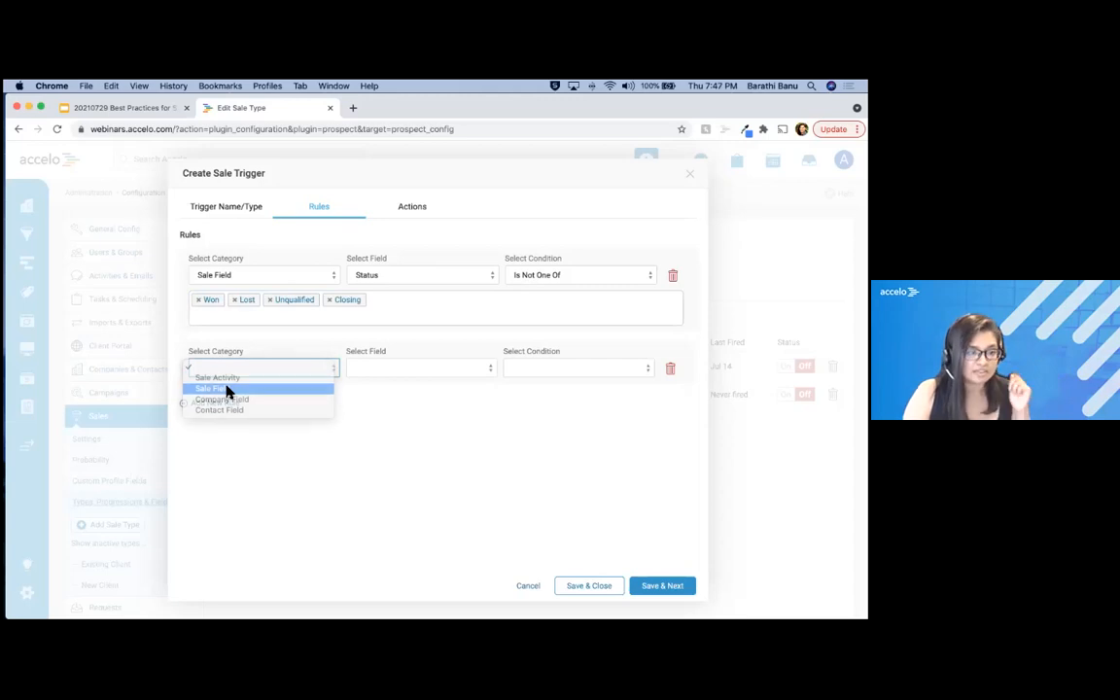
{"action": "left_click", "coordinate": [379, 370]}
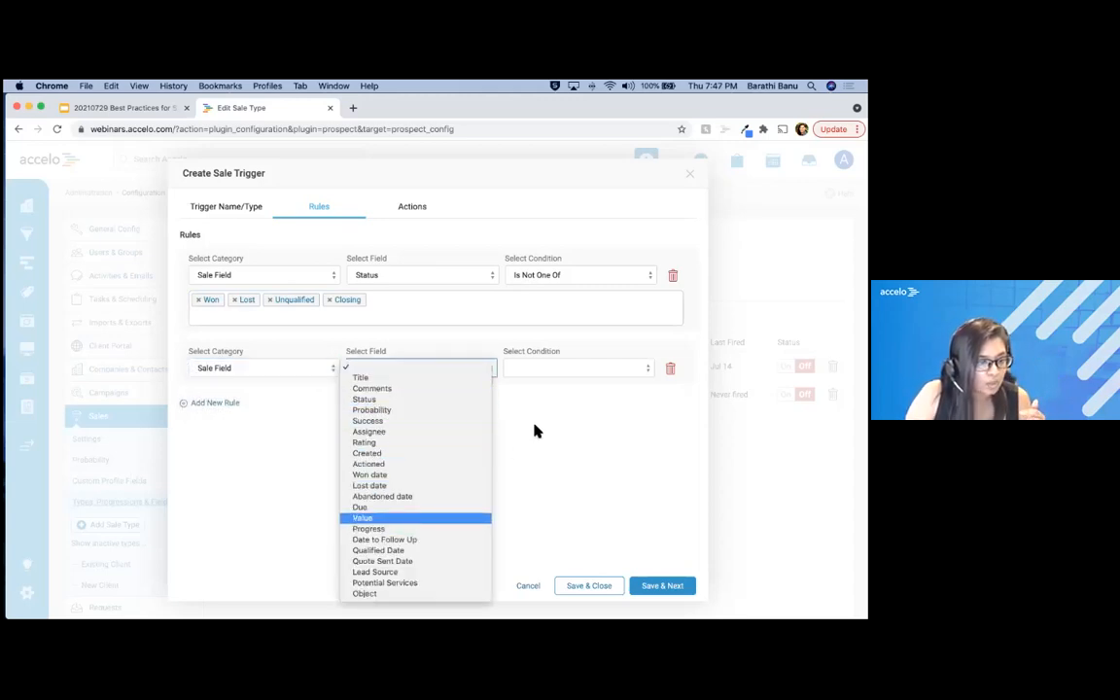
{"action": "left_click", "coordinate": [362, 518]}
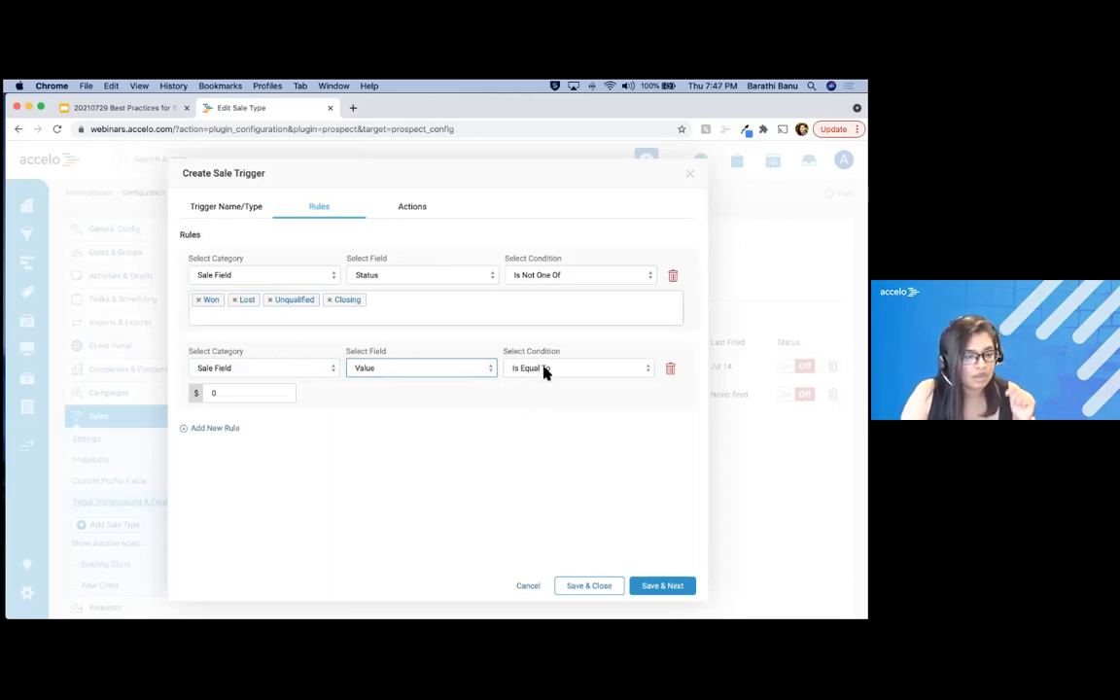
{"action": "left_click", "coordinate": [542, 370]}
{"action": "left_click", "coordinate": [545, 411]}
{"action": "left_click", "coordinate": [235, 393]}
{"action": "type", "text": "50000"}
{"action": "left_click", "coordinate": [217, 448]}
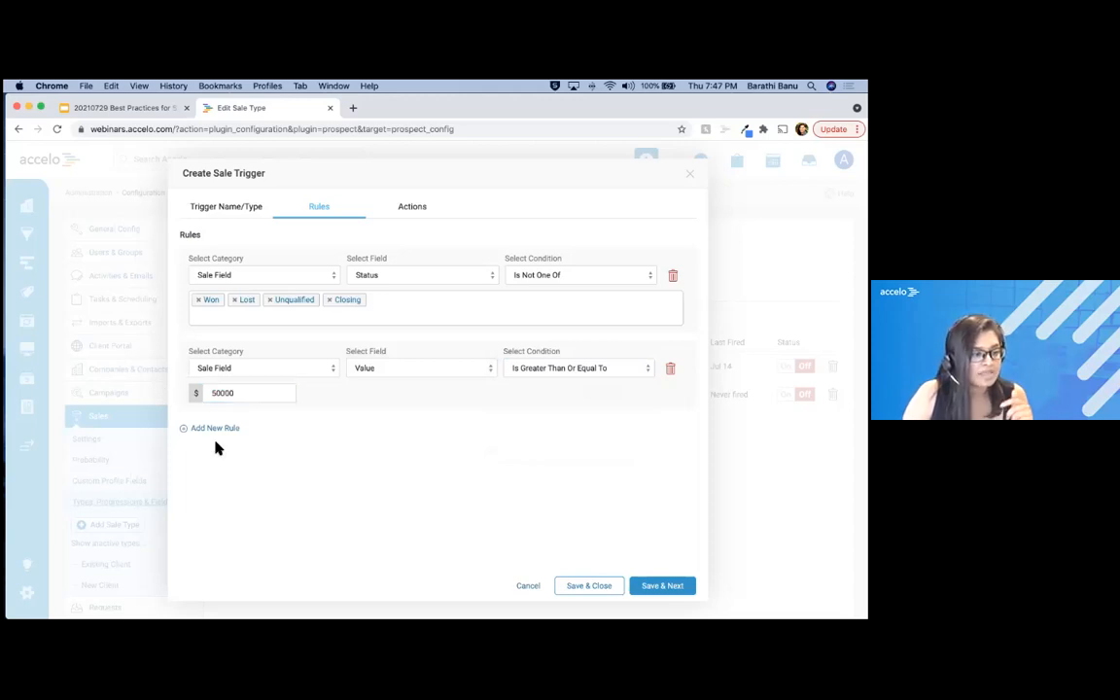
Add a third rule to the trigger using the Sale Field category.
{"action": "left_click", "coordinate": [216, 429]}
{"action": "left_click", "coordinate": [232, 446]}
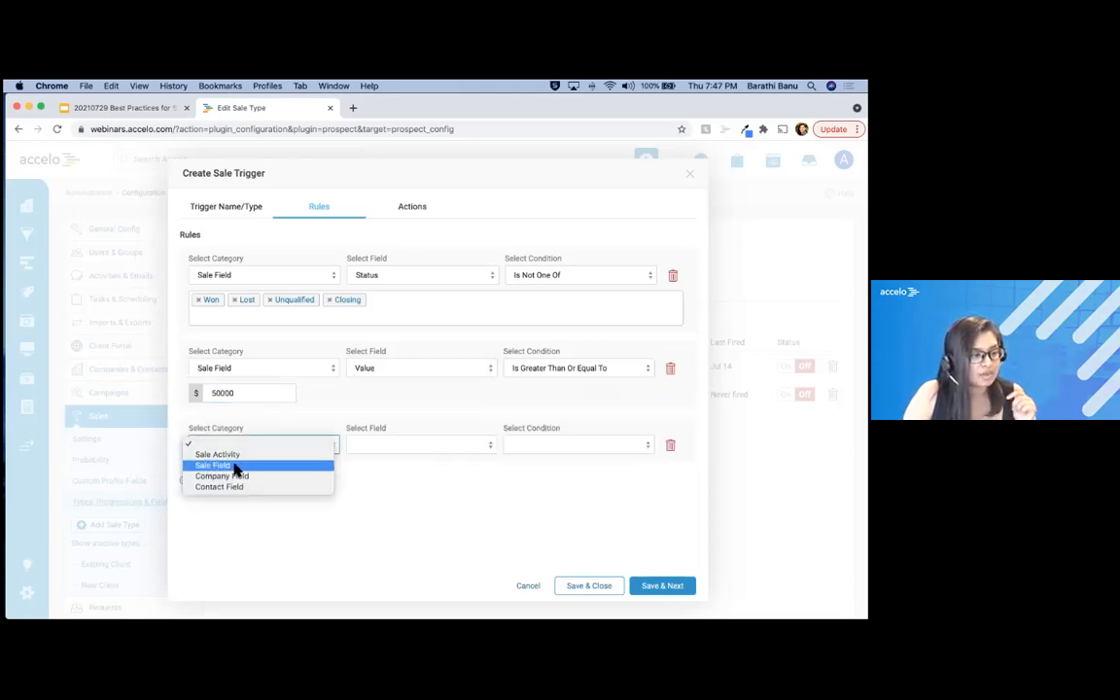
{"action": "left_click", "coordinate": [234, 468]}
{"action": "left_click", "coordinate": [392, 447]}
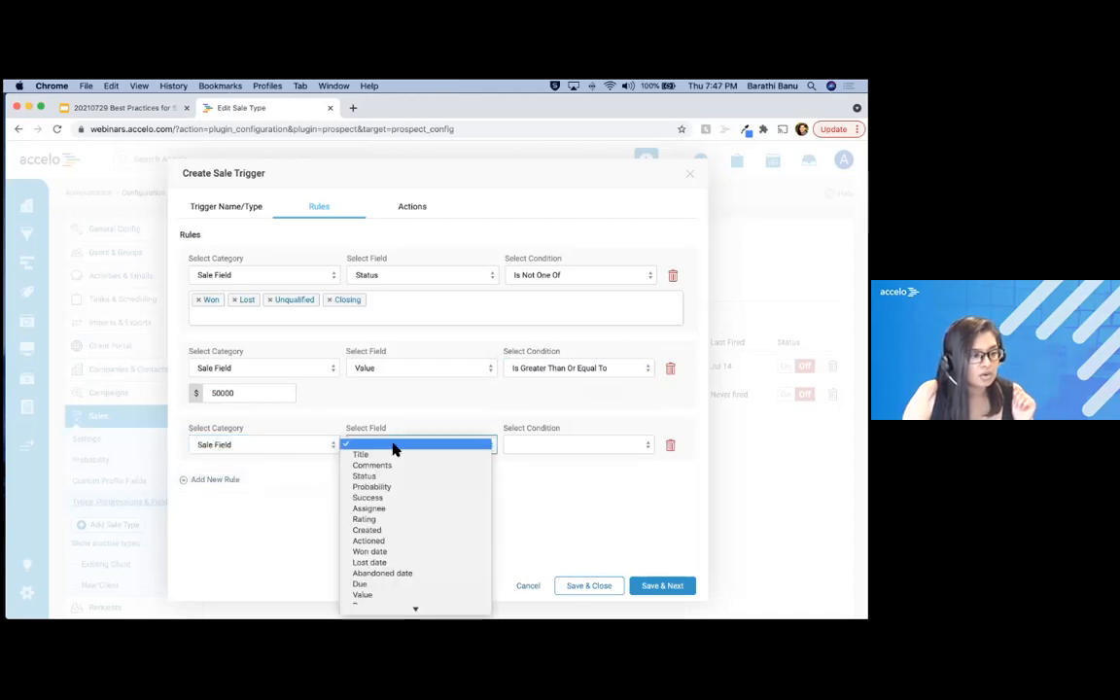
{"action": "scroll", "coordinate": [398, 579], "scroll_direction": "down", "scroll_amount": 3}
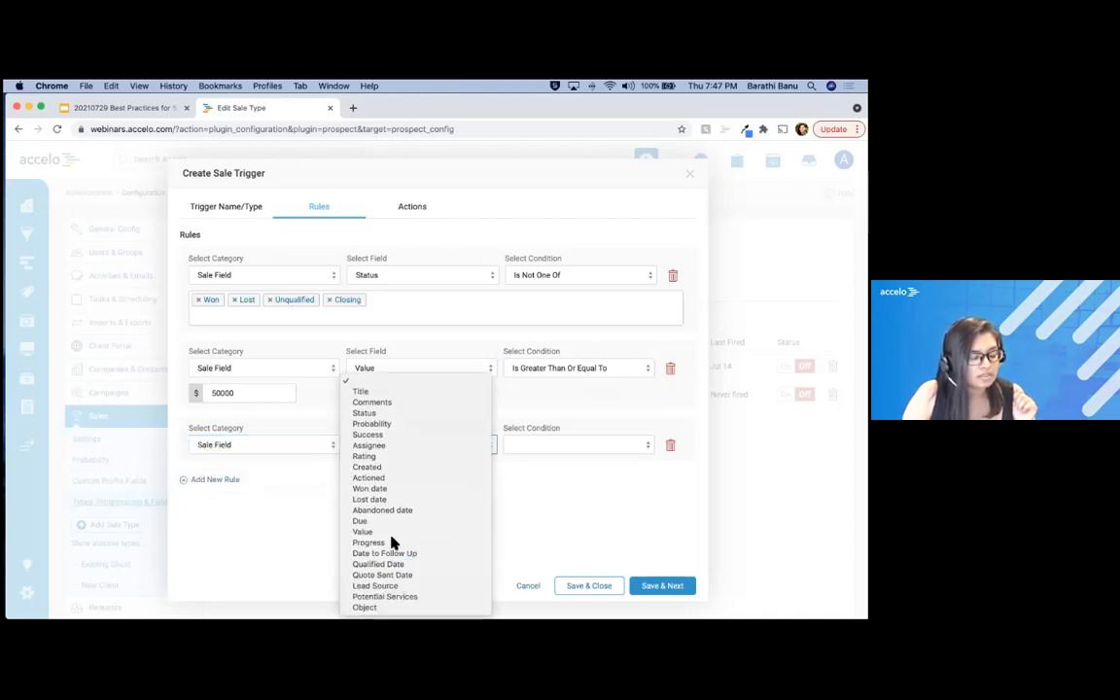
{"action": "left_click", "coordinate": [335, 440]}
{"action": "left_click", "coordinate": [292, 445]}
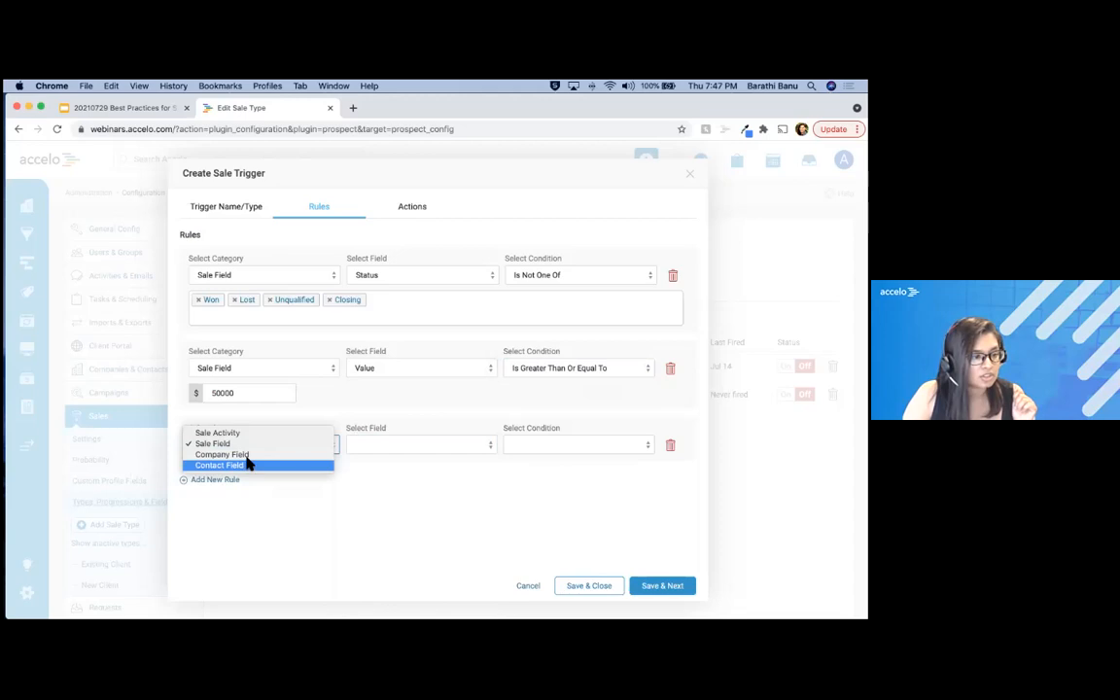
{"action": "left_click", "coordinate": [243, 455]}
{"action": "left_click", "coordinate": [404, 447]}
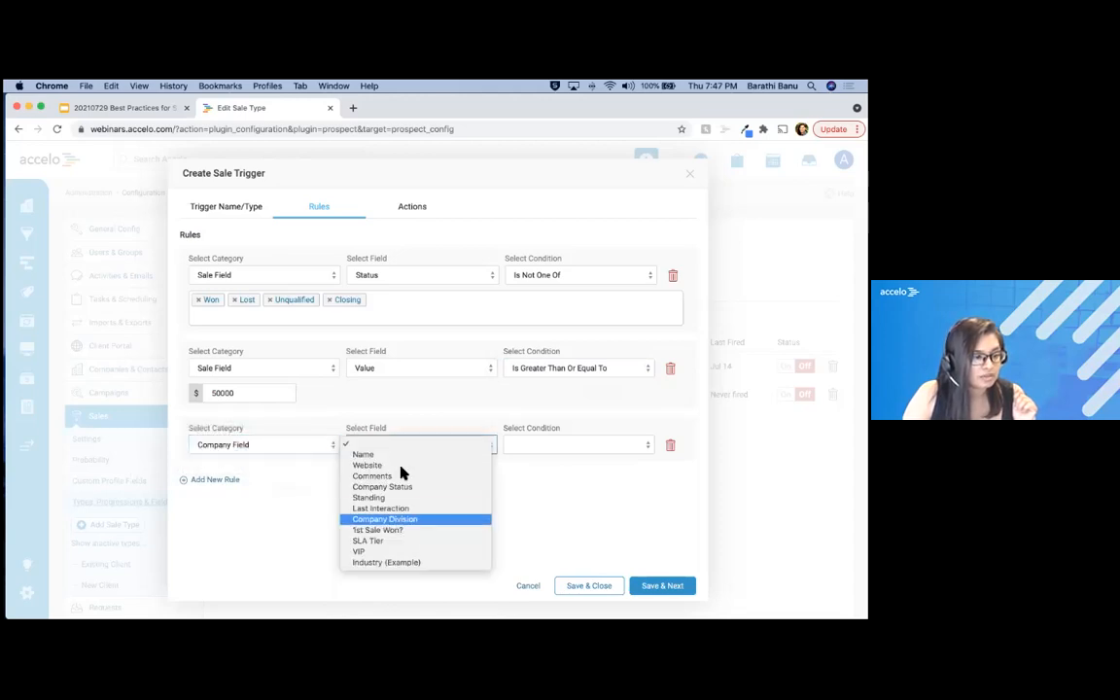
{"action": "left_click", "coordinate": [234, 547]}
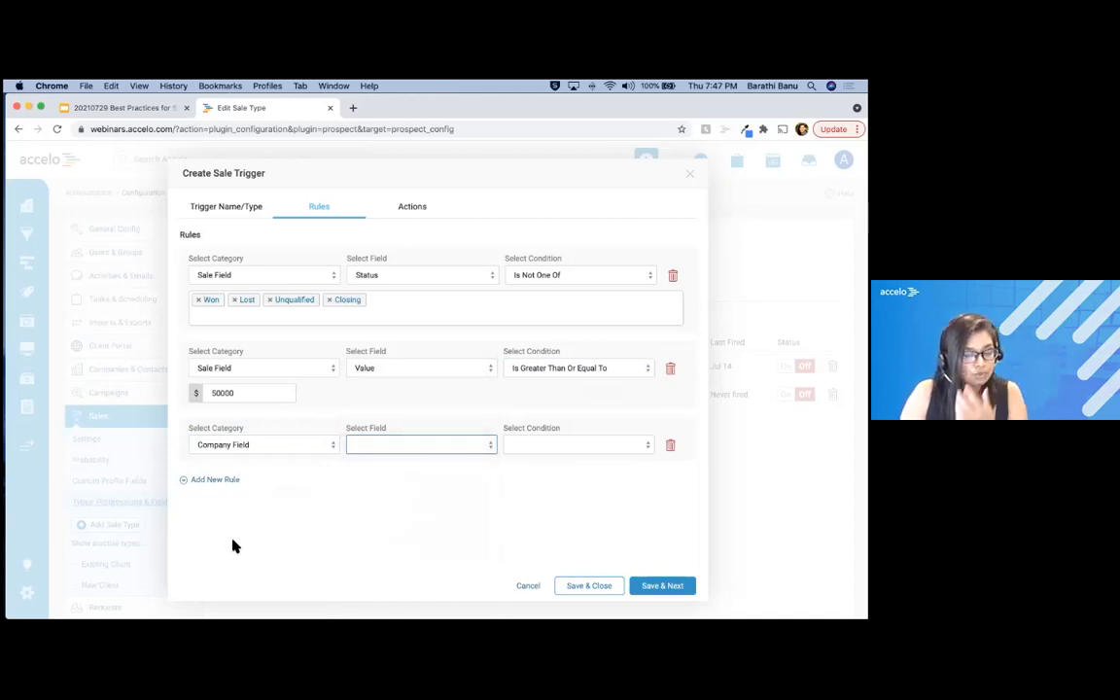
{"action": "left_click", "coordinate": [255, 449]}
{"action": "left_click", "coordinate": [234, 434]}
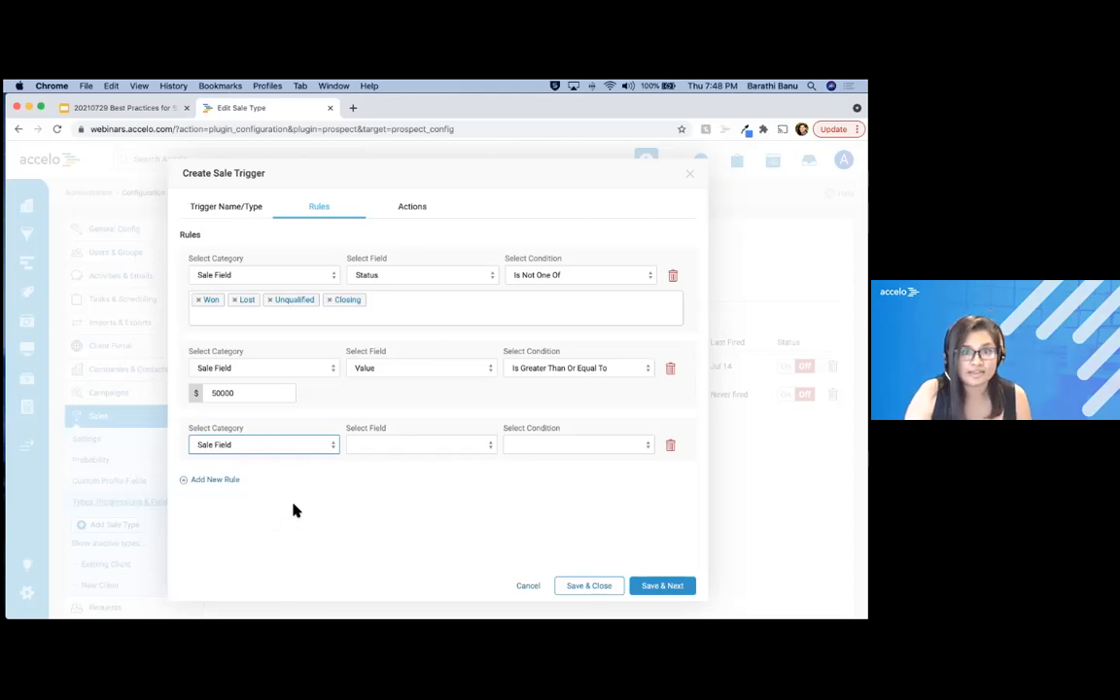
Set the third rule to Title Contains "Toronto" and save the trigger's rules.
{"action": "left_click", "coordinate": [366, 445]}
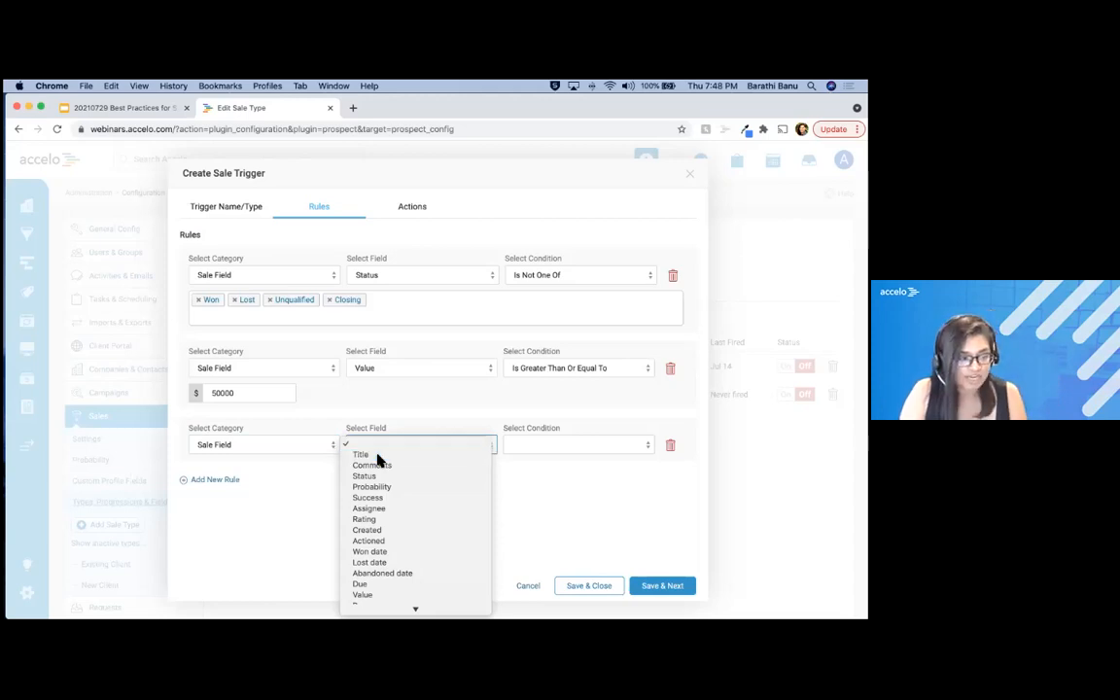
{"action": "left_click", "coordinate": [378, 456]}
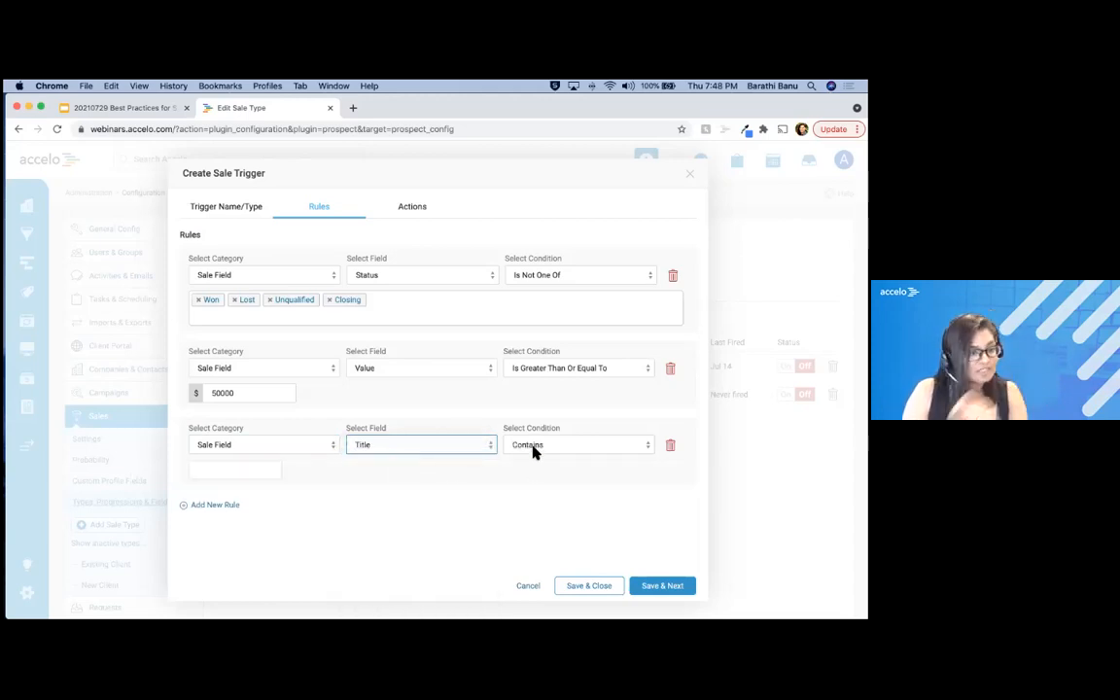
{"action": "left_click", "coordinate": [255, 472]}
{"action": "type", "text": "Toronto"}
{"action": "left_click", "coordinate": [307, 515]}
{"action": "left_click", "coordinate": [657, 585]}
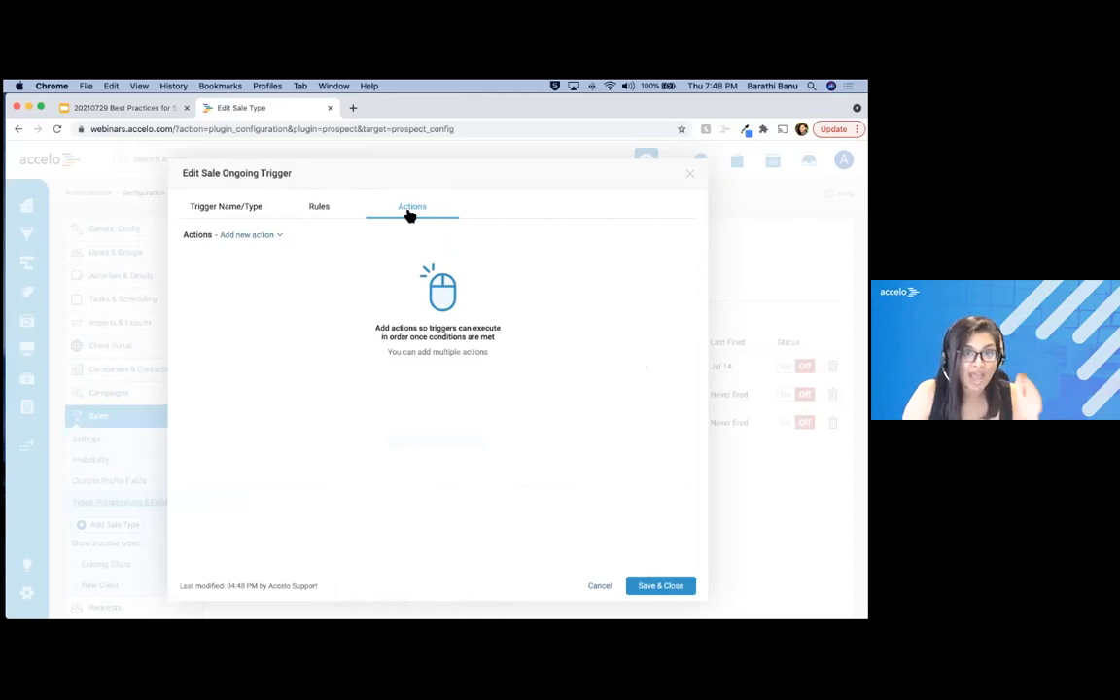
Add an Update Field action to the Toronto + 50k = High Priority trigger that sets the Prospect's Rating to 5 stars.
{"action": "left_click", "coordinate": [254, 235]}
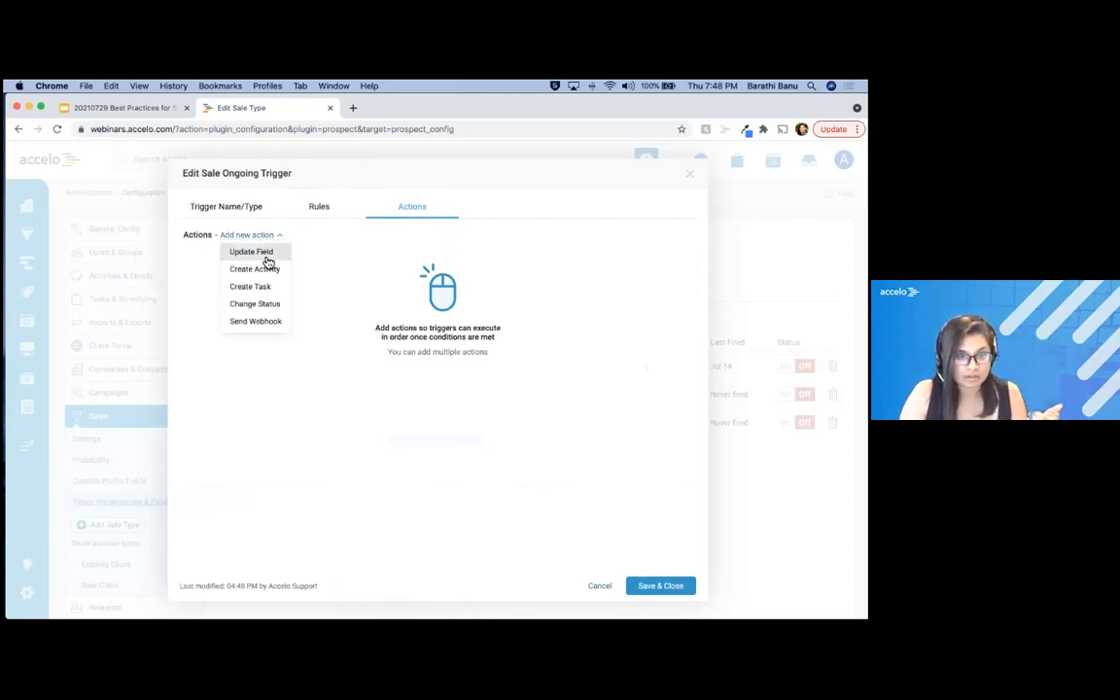
{"action": "left_click", "coordinate": [266, 255]}
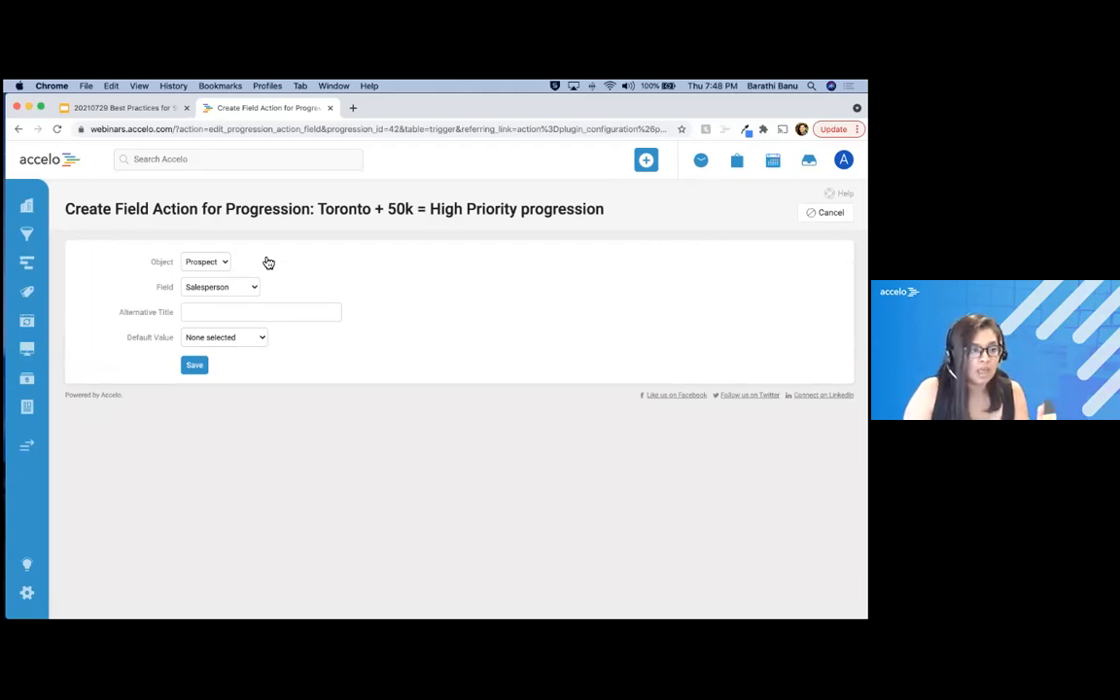
{"action": "left_click", "coordinate": [213, 288]}
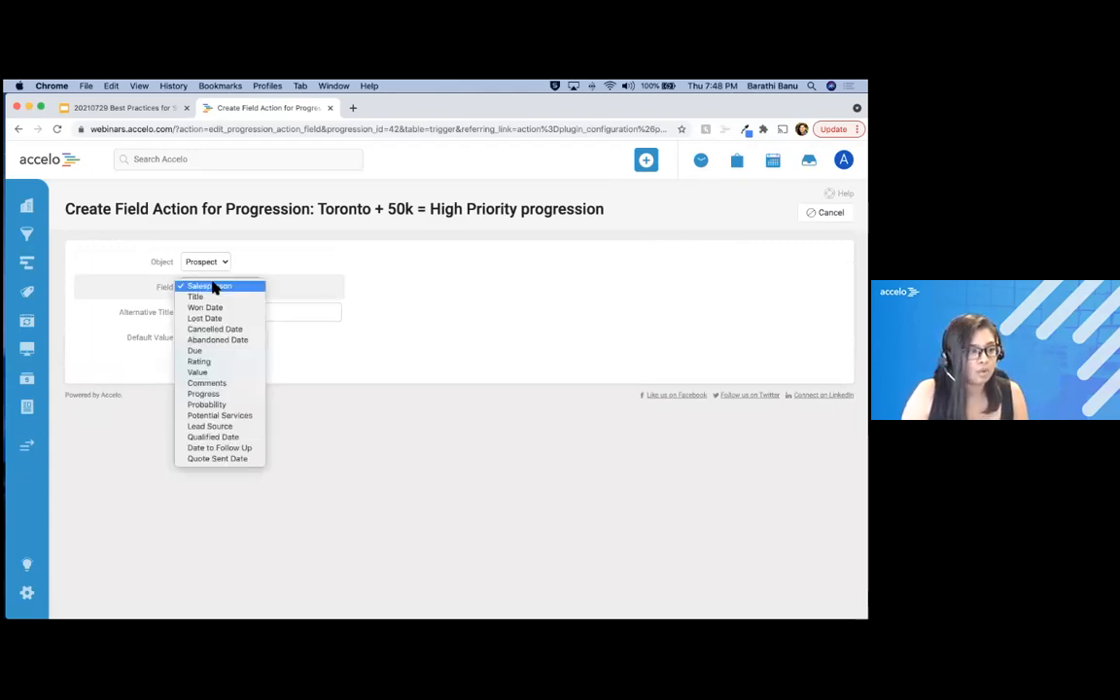
{"action": "left_click", "coordinate": [214, 363]}
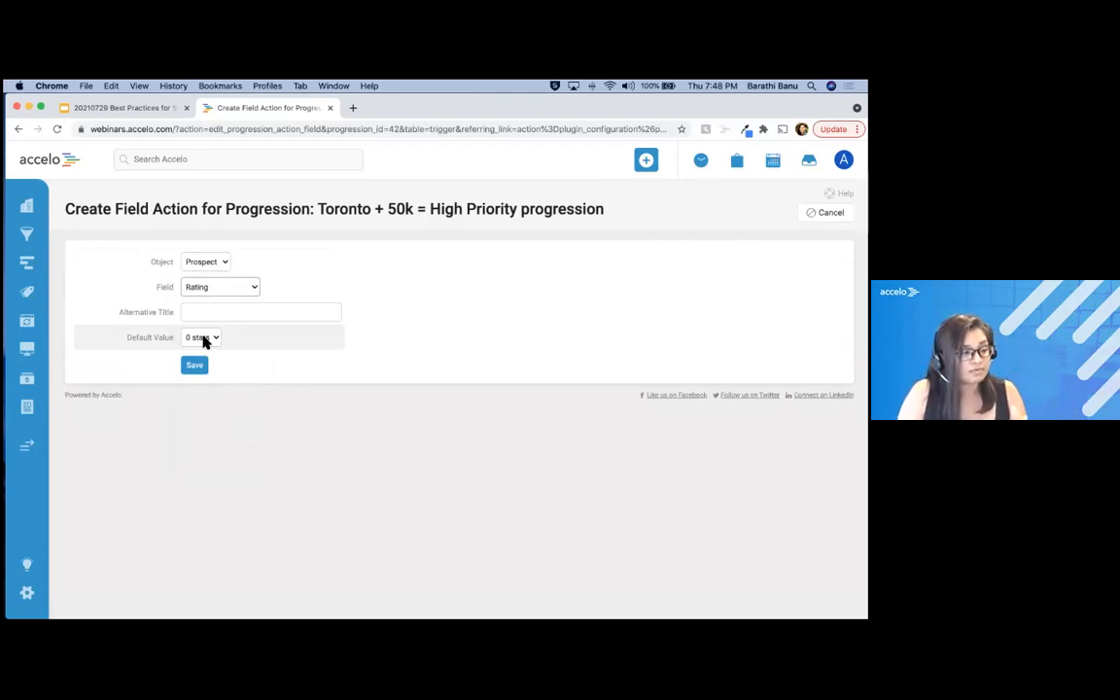
{"action": "left_click", "coordinate": [204, 340]}
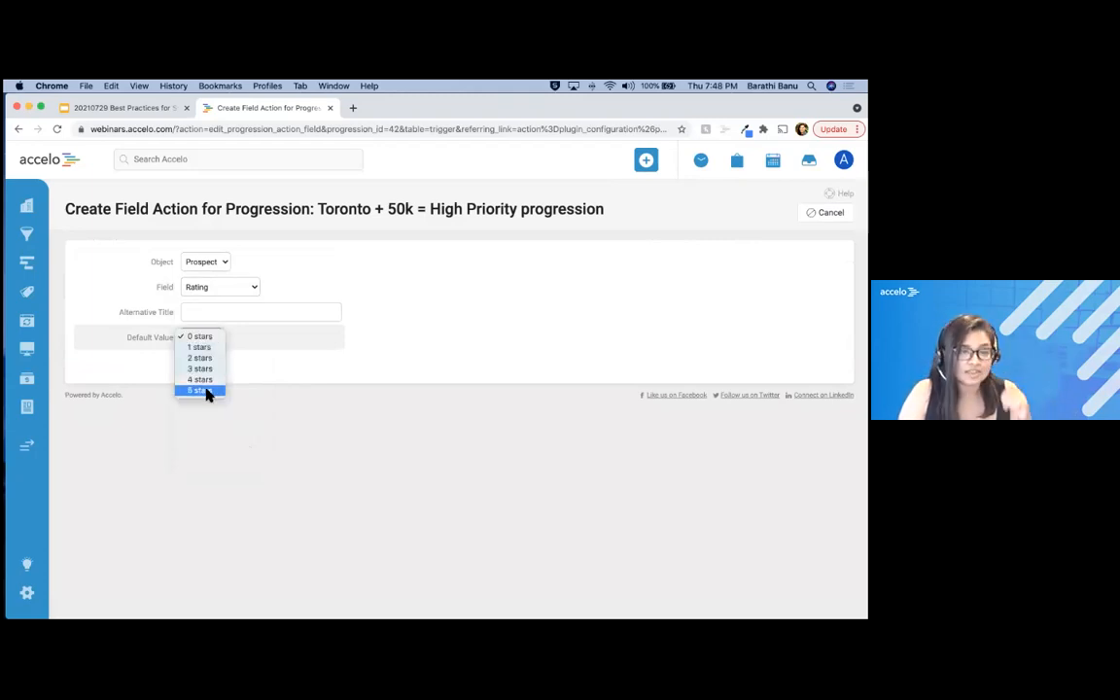
{"action": "left_click", "coordinate": [206, 391]}
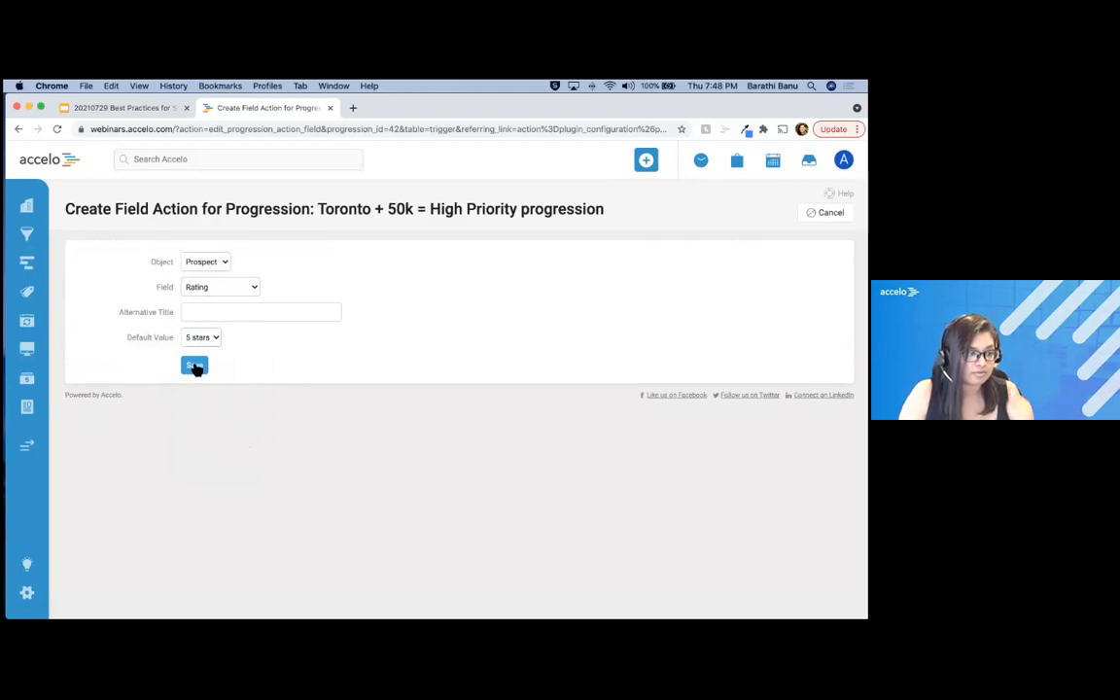
{"action": "left_click", "coordinate": [194, 367]}
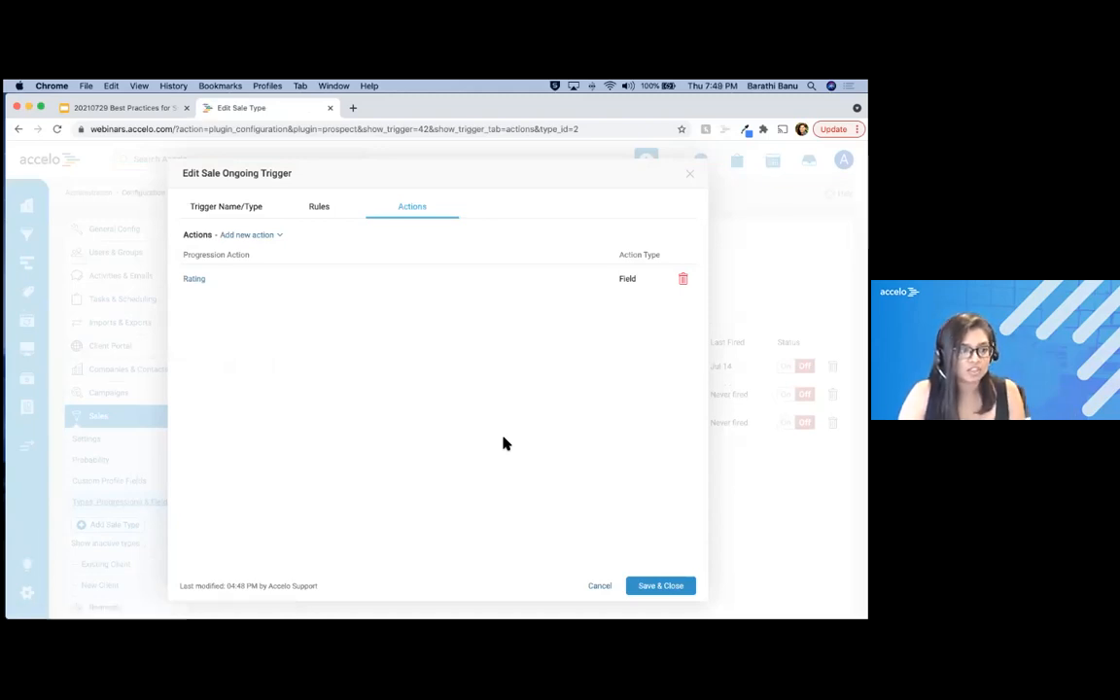
Review the Toronto trigger's rules, removing any blank extra rule, and save and close the trigger.
{"action": "left_click", "coordinate": [320, 208]}
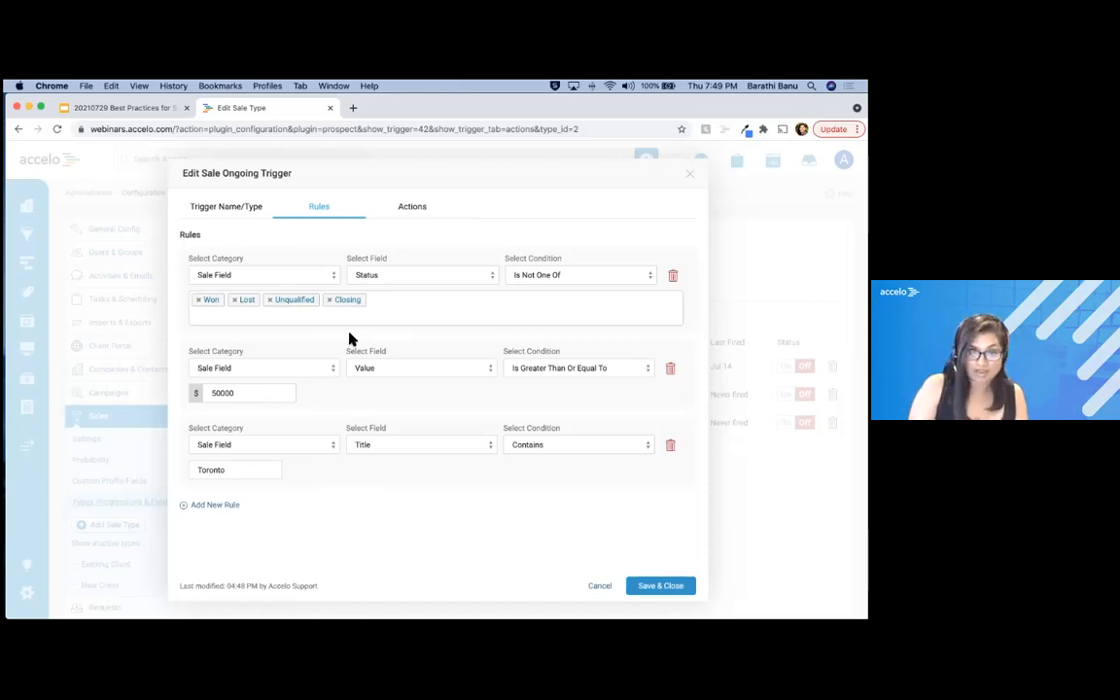
{"action": "left_click", "coordinate": [494, 510]}
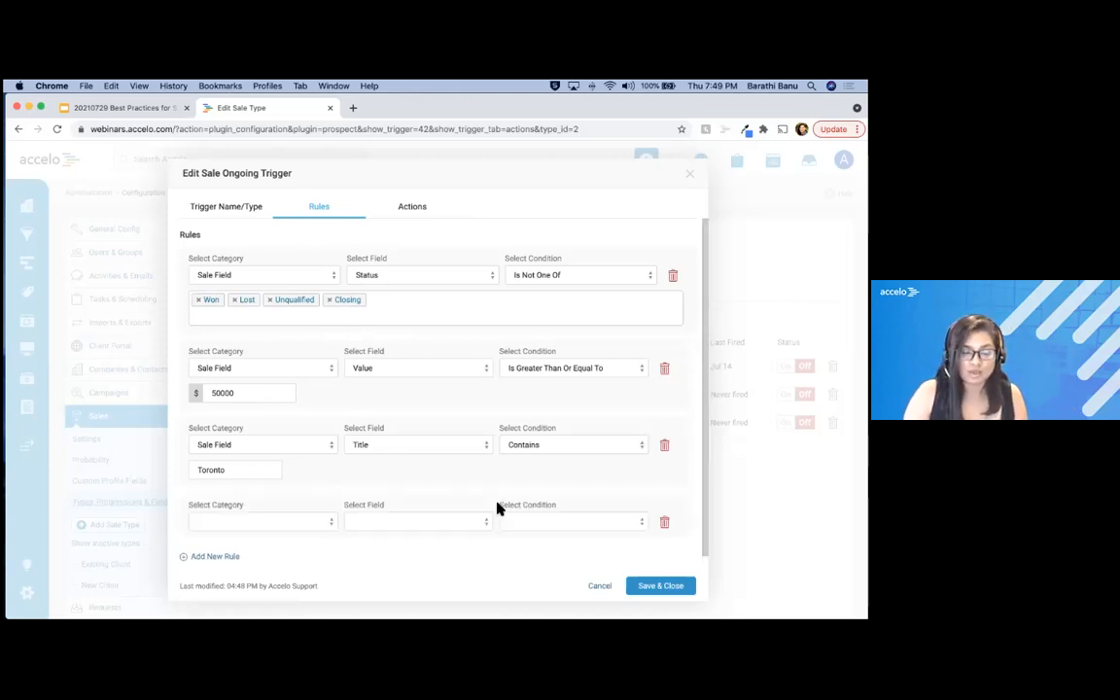
{"action": "left_click", "coordinate": [660, 522]}
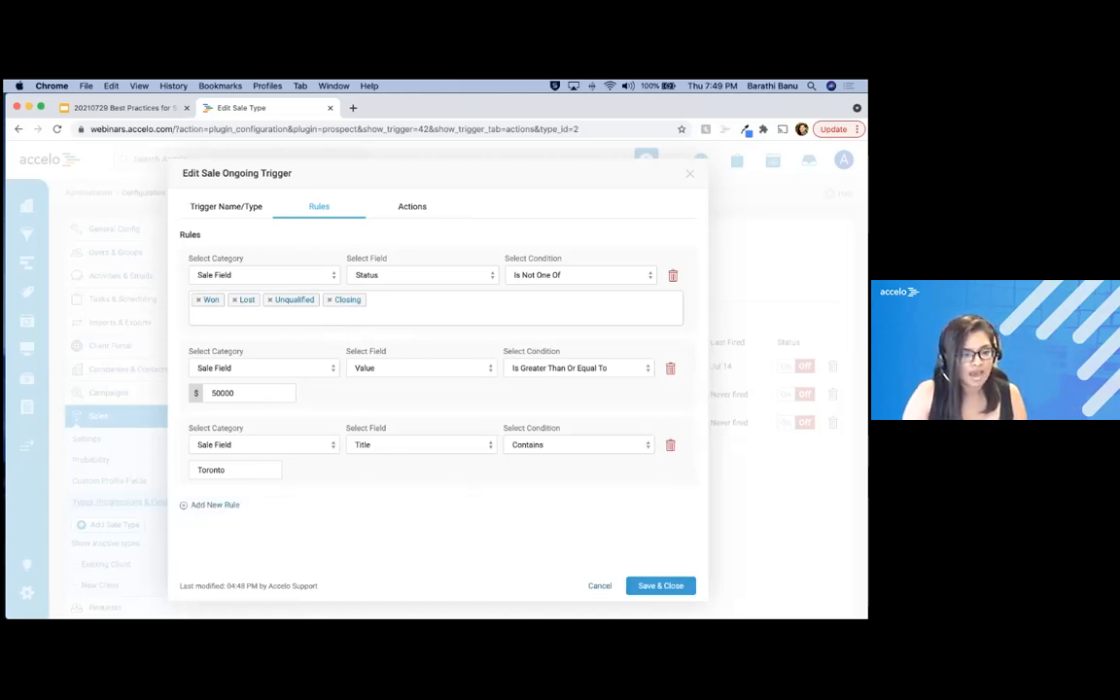
{"action": "left_click", "coordinate": [657, 585]}
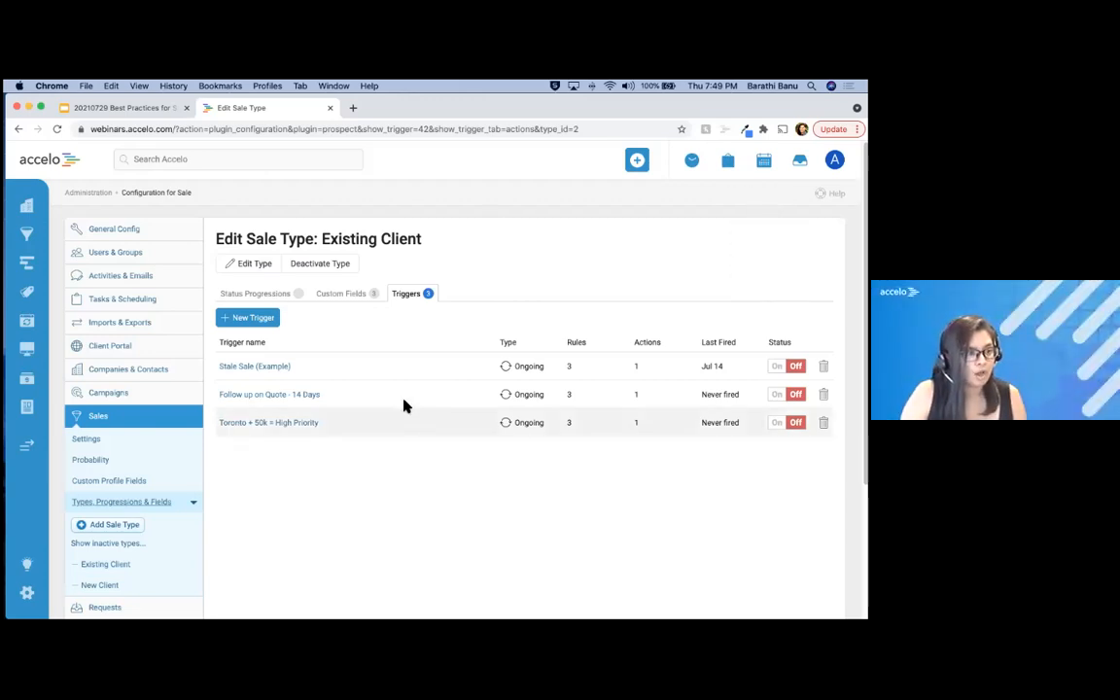
Examine the Existing Client sale type's status progressions and custom fields, including the available and existing actions of the Quote Sent progression.
{"action": "left_click", "coordinate": [256, 296]}
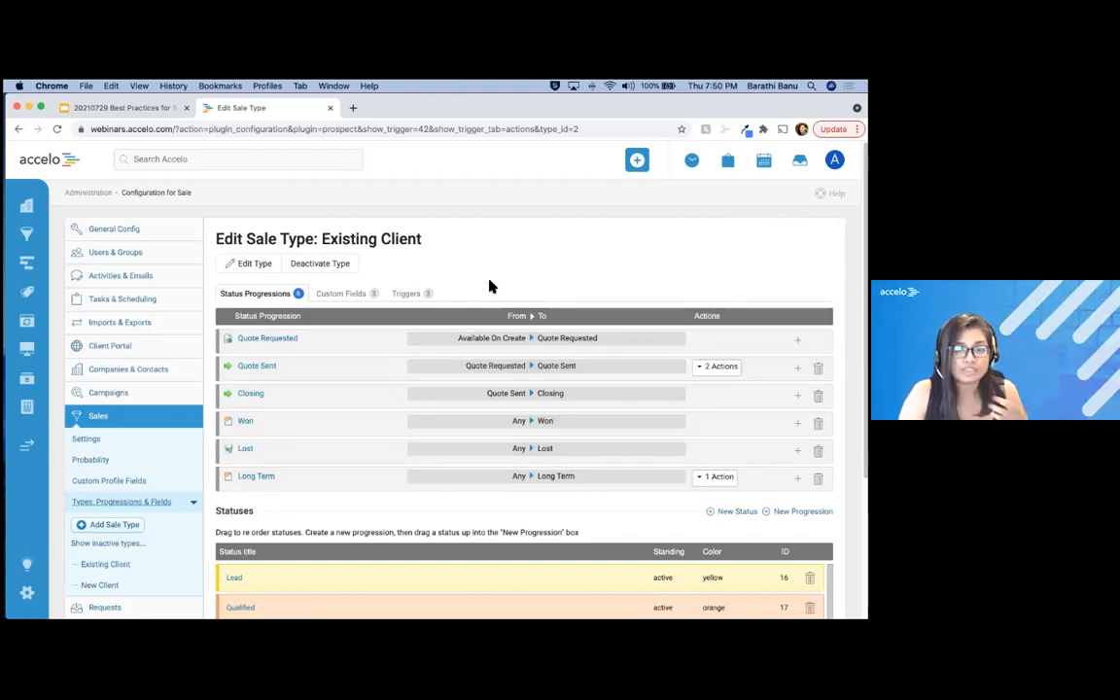
{"action": "left_click", "coordinate": [343, 294]}
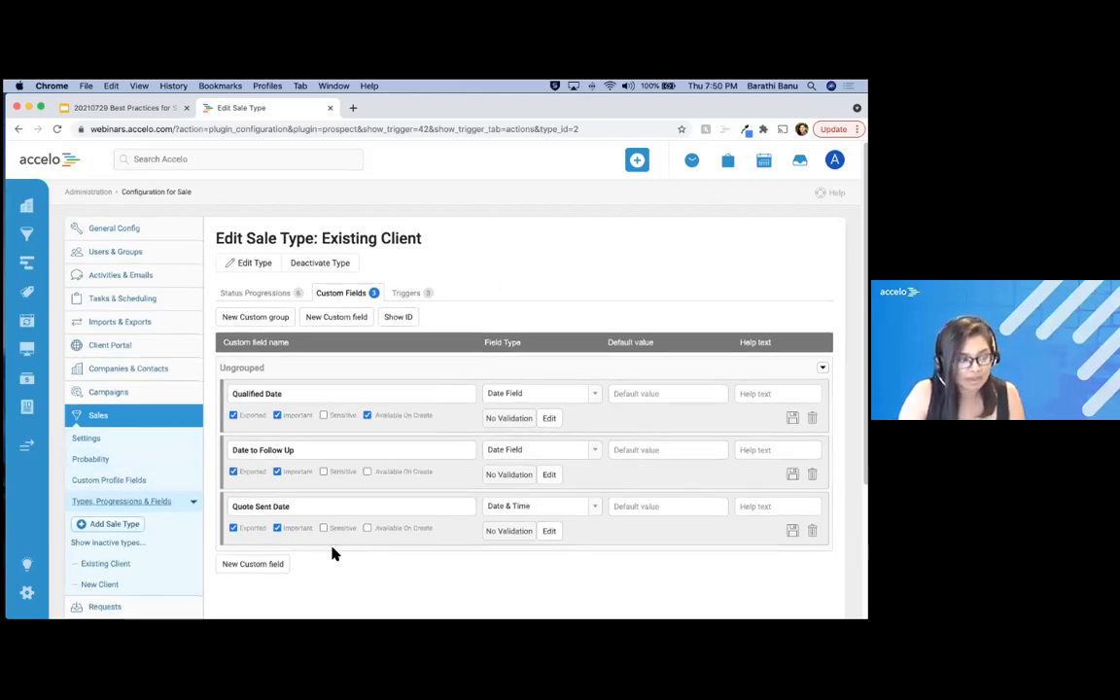
{"action": "scroll", "coordinate": [331, 553], "scroll_direction": "down", "scroll_amount": 1}
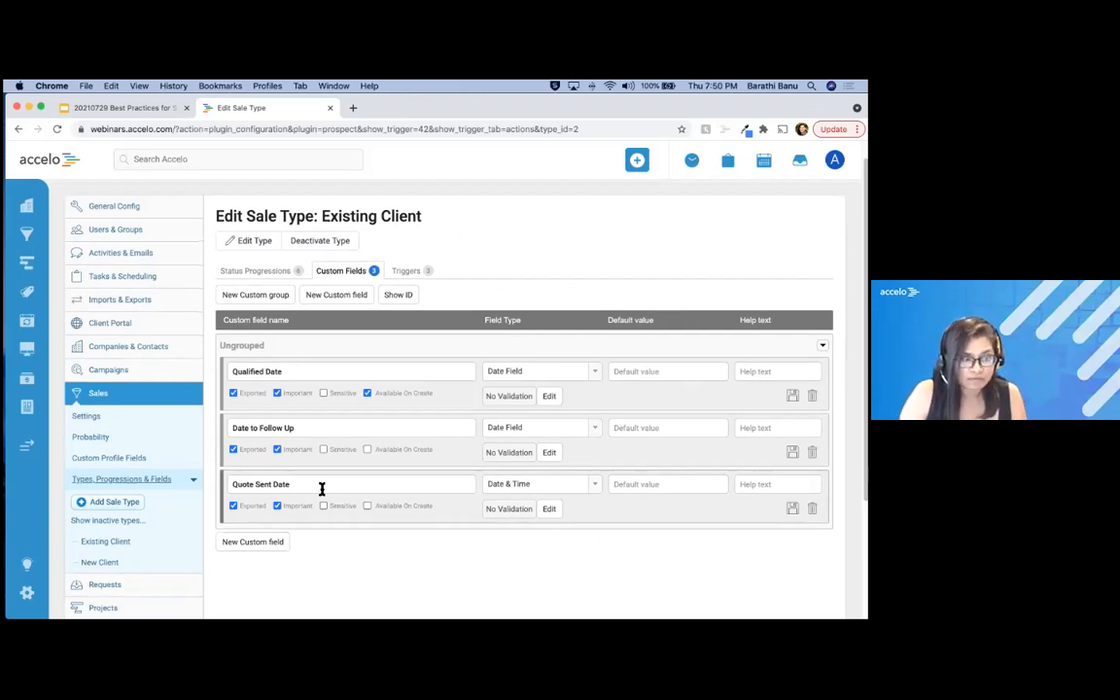
{"action": "left_click", "coordinate": [271, 277]}
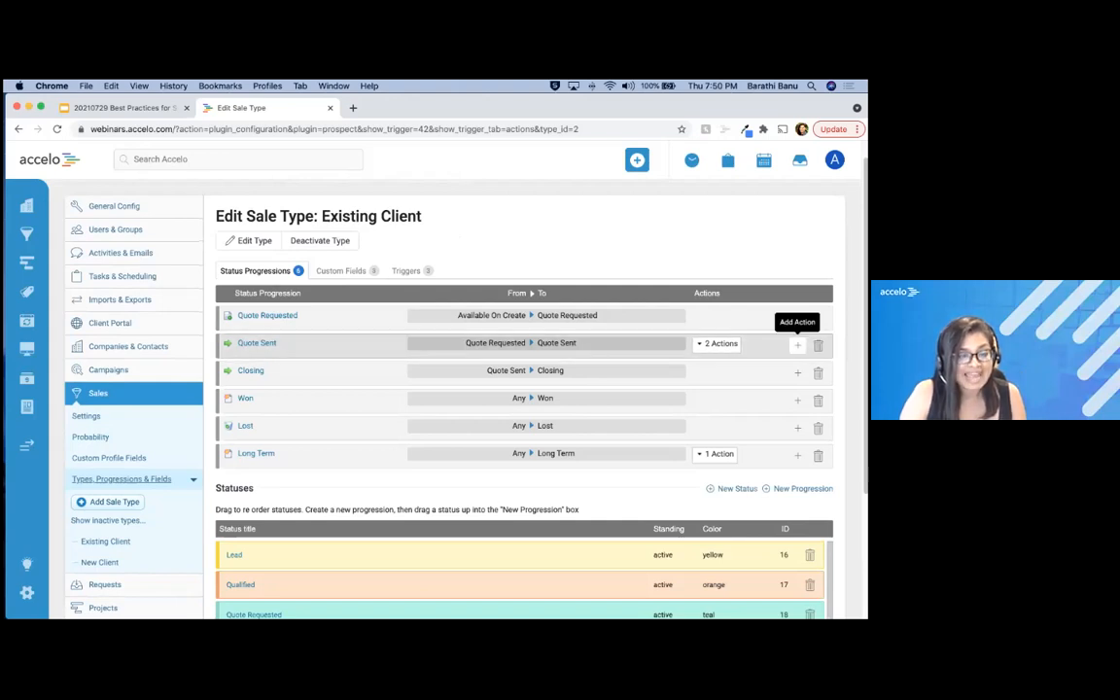
{"action": "left_click", "coordinate": [797, 345]}
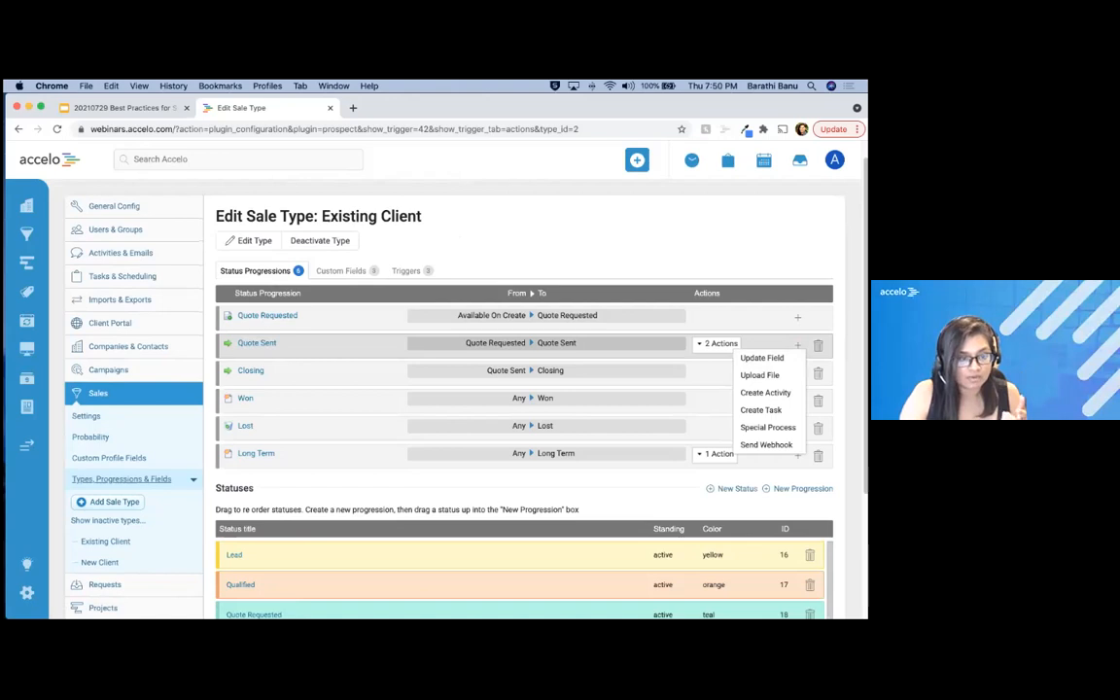
{"action": "left_click", "coordinate": [720, 344]}
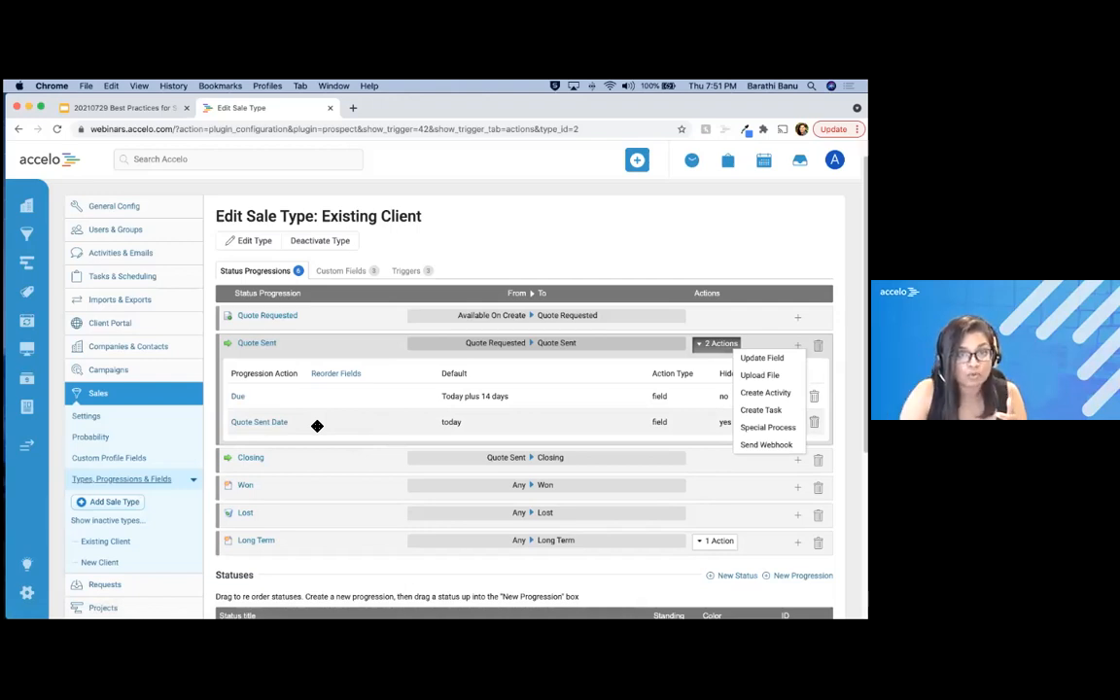
Check the Hidden options of the Quote Sent Date field action in the Quote Sent progression and save it with Hidden set to Yes.
{"action": "left_click", "coordinate": [260, 425]}
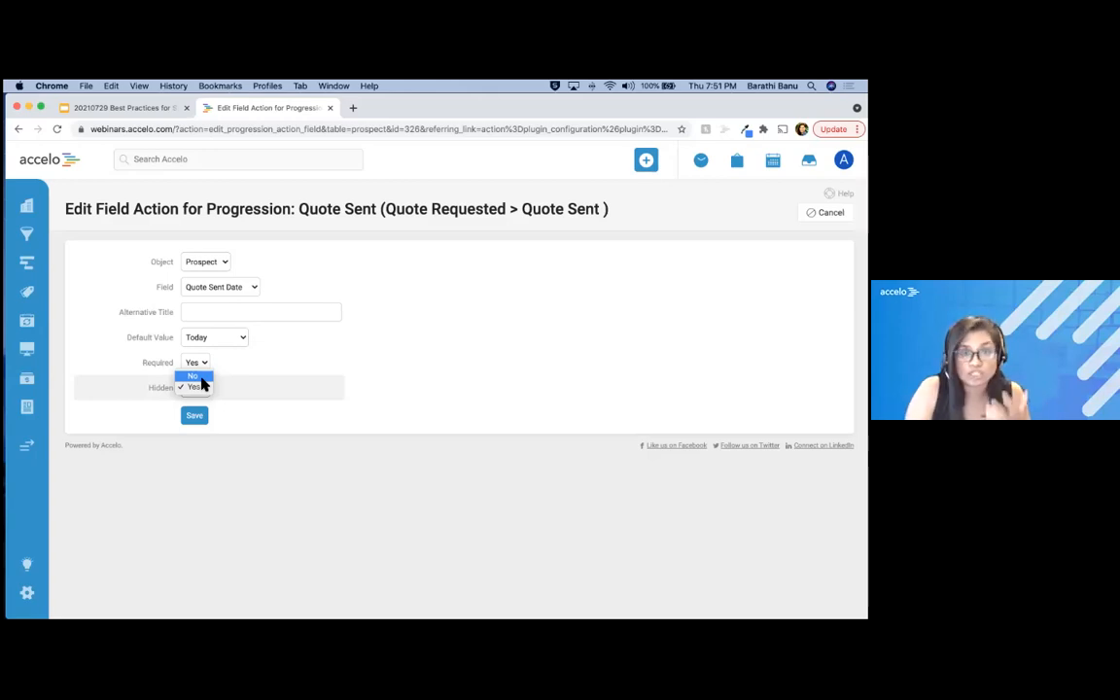
{"action": "left_click", "coordinate": [202, 418]}
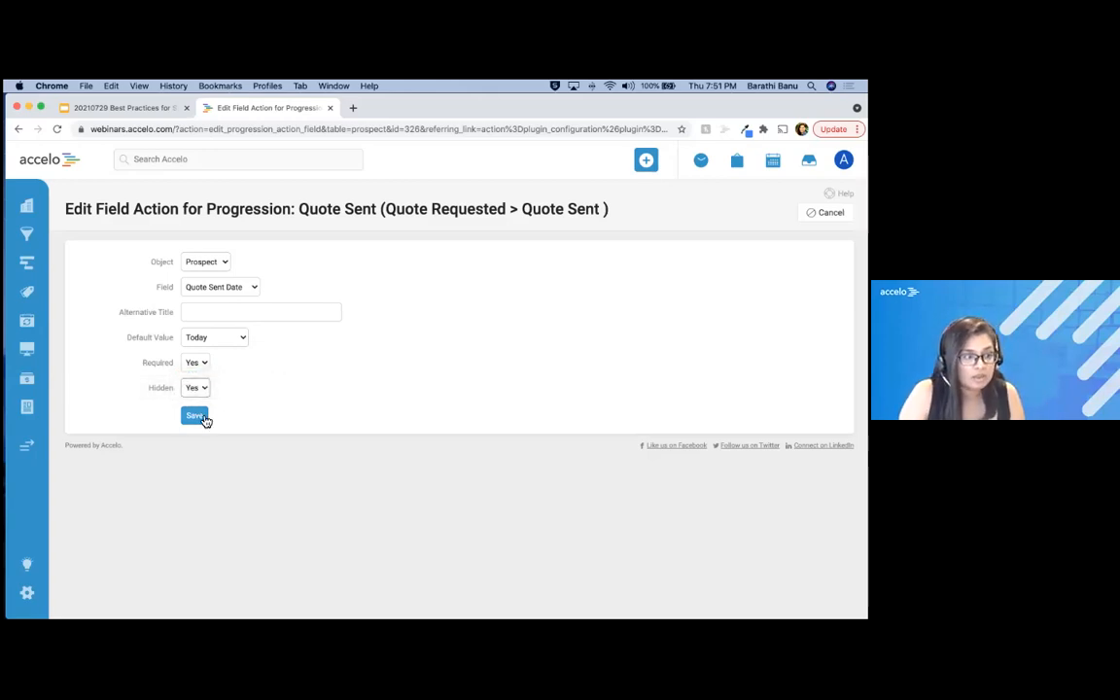
{"action": "left_click", "coordinate": [196, 416]}
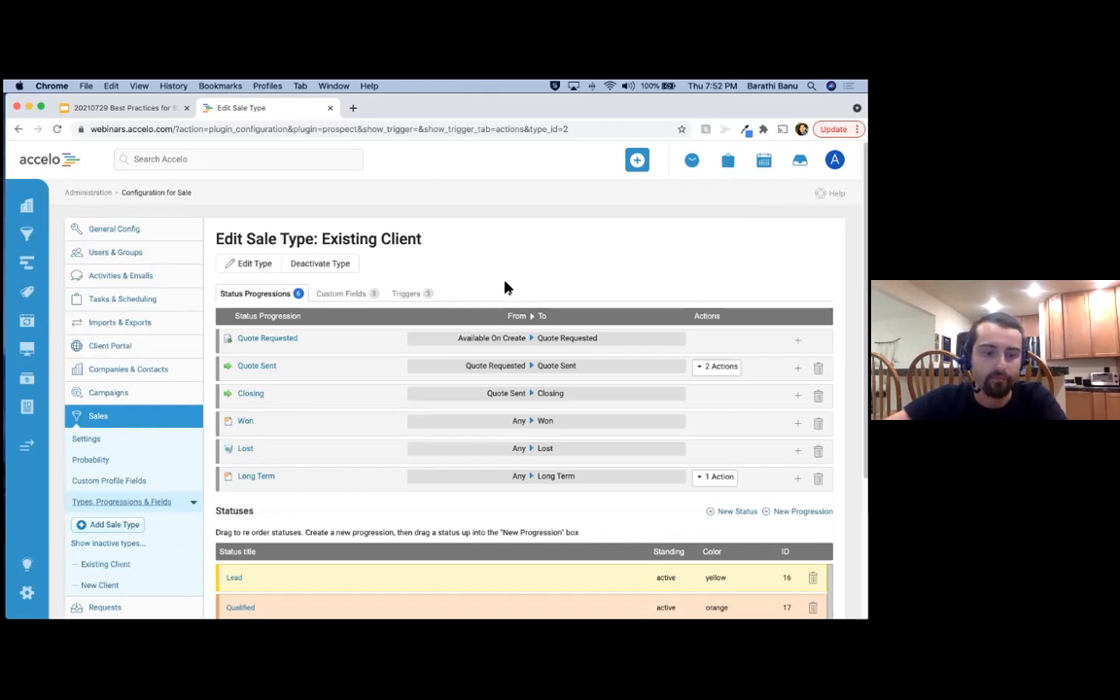
Try changing the status rule of the Follow up on Quote - 14 Days trigger to Long Term.
{"action": "left_click", "coordinate": [406, 295]}
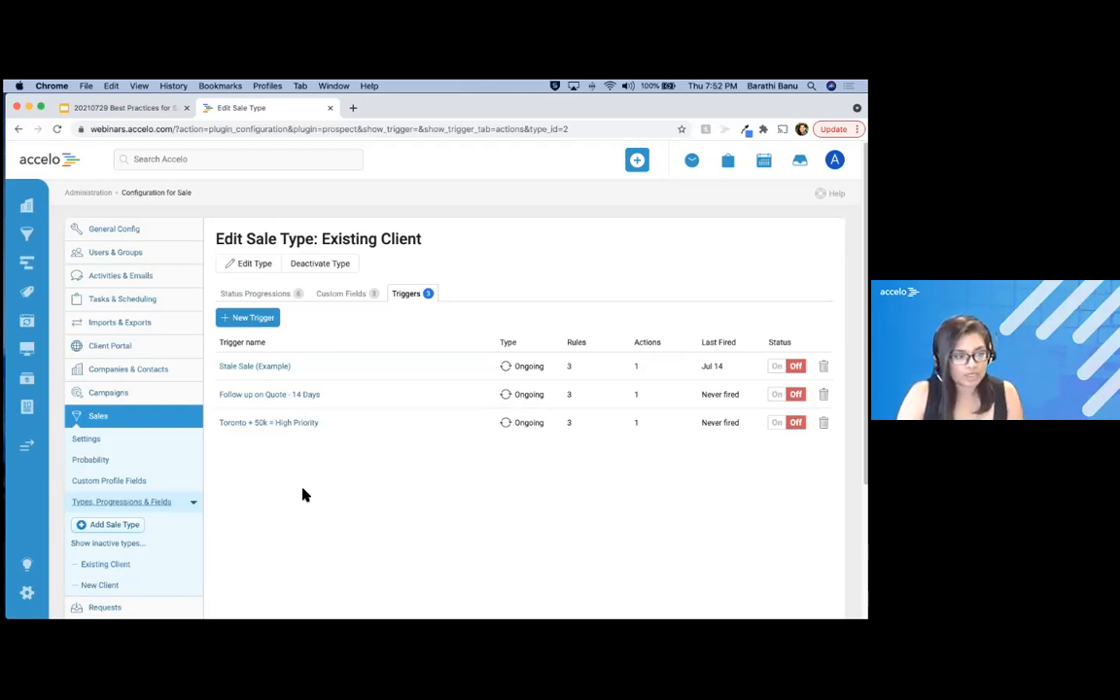
{"action": "left_click", "coordinate": [275, 397]}
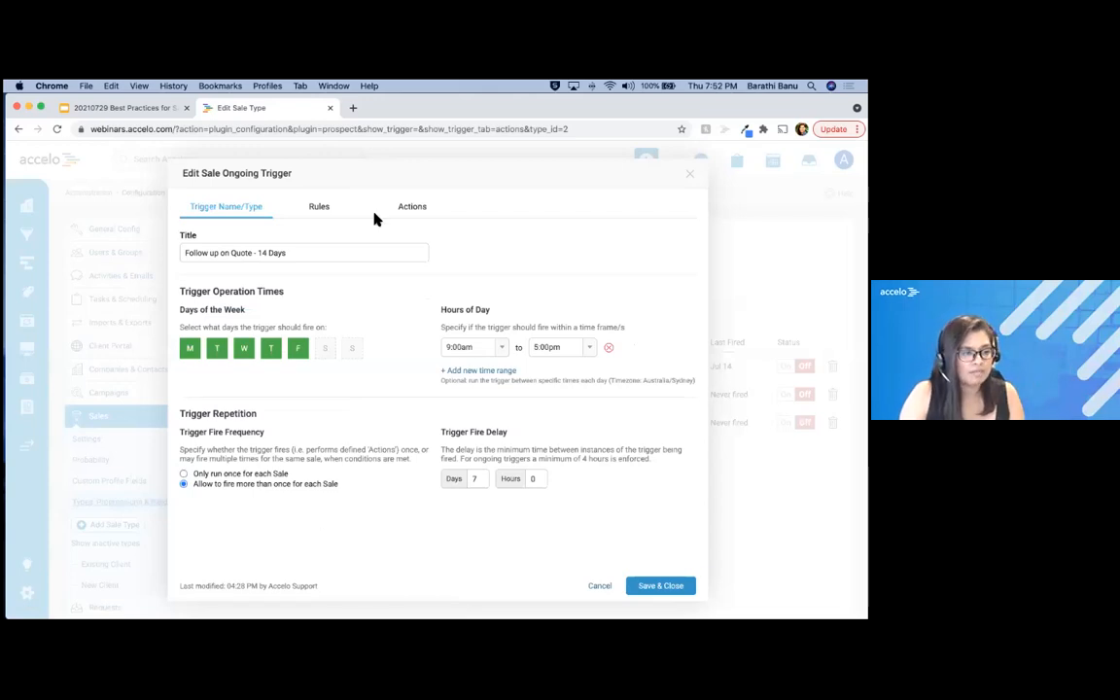
{"action": "left_click", "coordinate": [320, 210]}
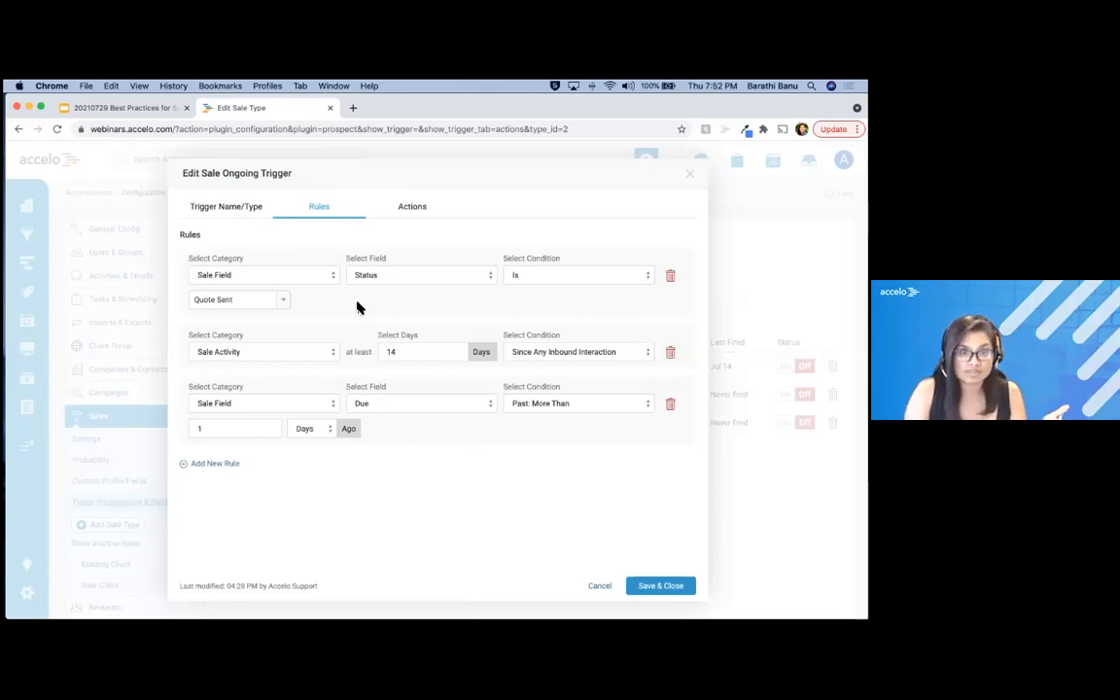
{"action": "left_click", "coordinate": [241, 303]}
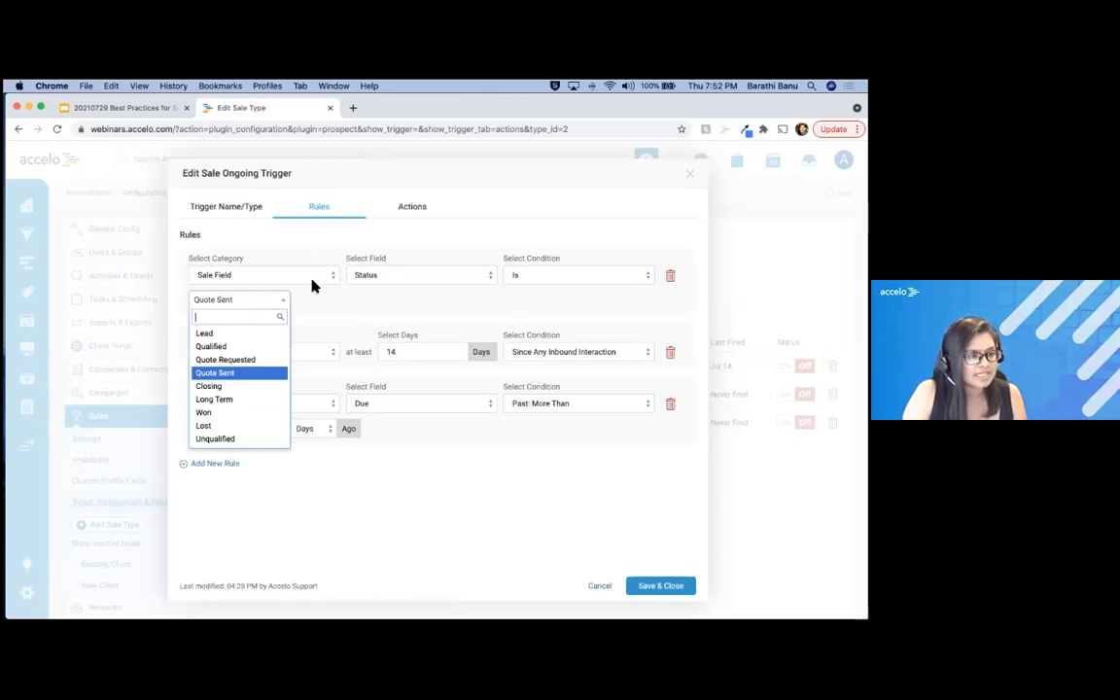
{"action": "left_click", "coordinate": [225, 406]}
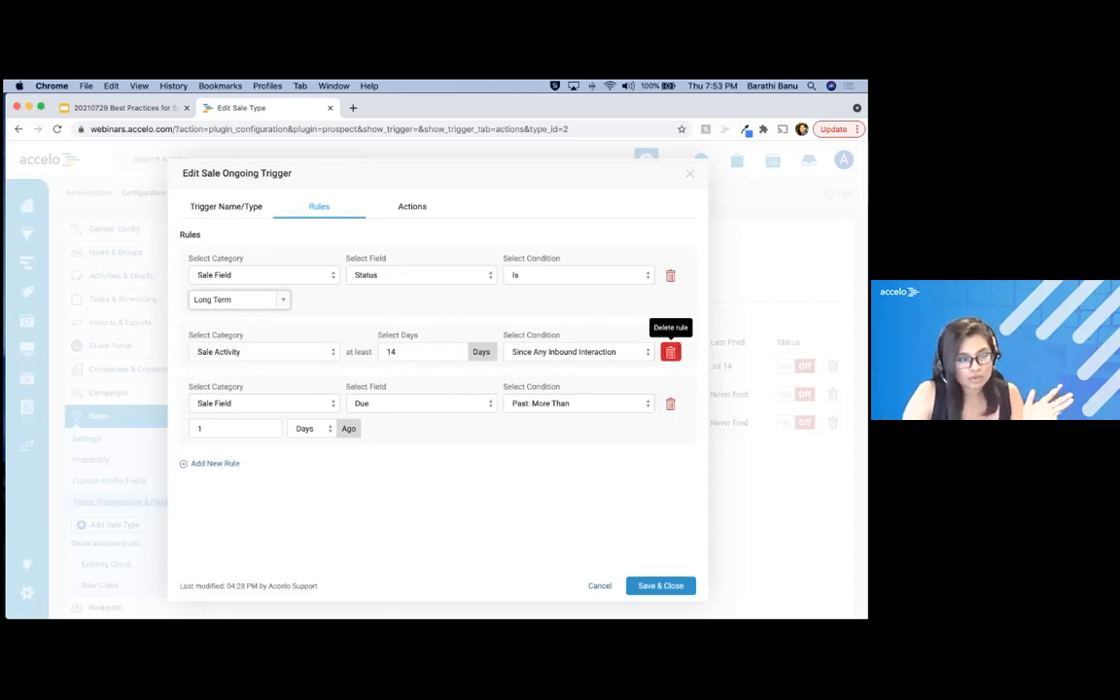
Try setting the third rule to Date to Follow Up is Today, and discard the edits to the trigger.
{"action": "left_click", "coordinate": [404, 409]}
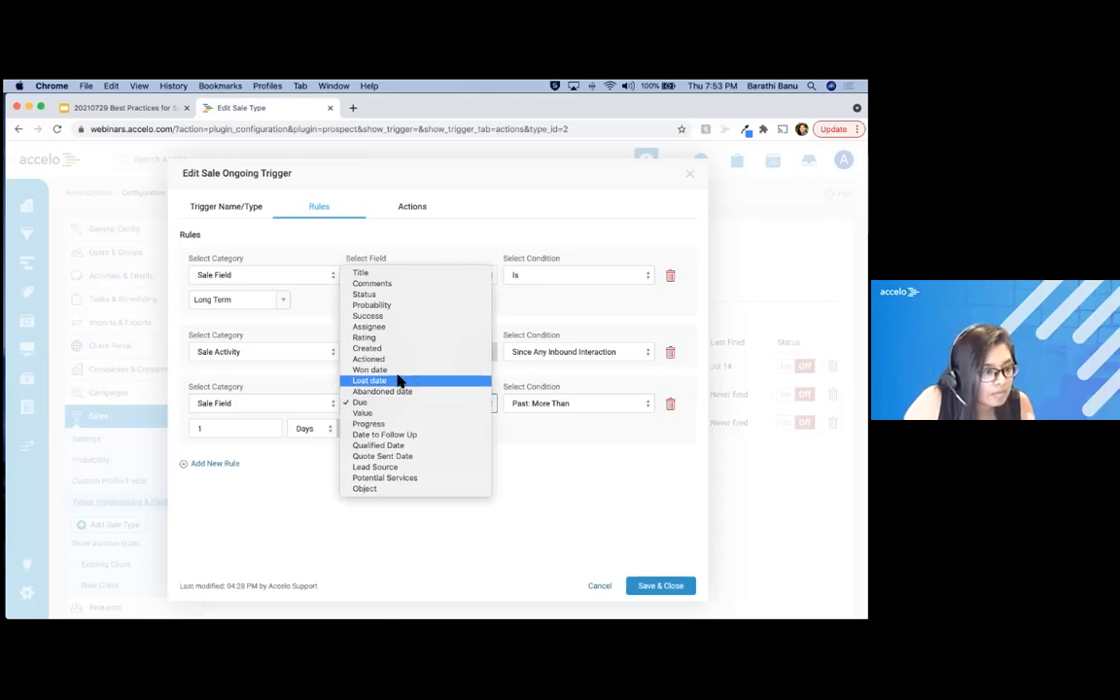
{"action": "left_click", "coordinate": [302, 538]}
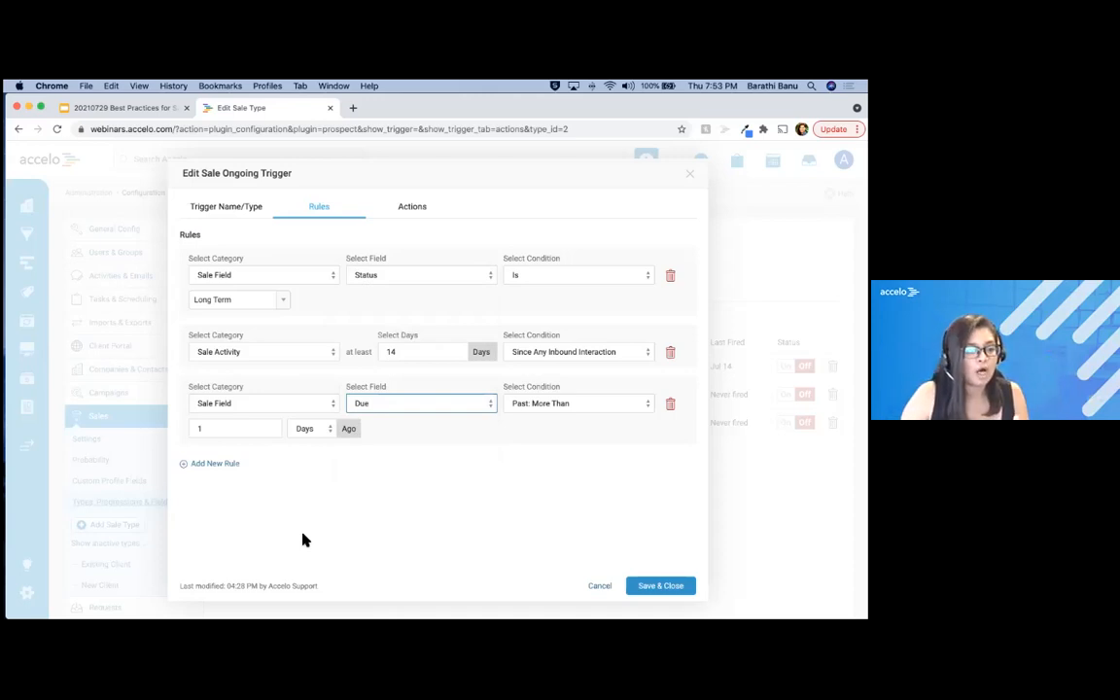
{"action": "left_click", "coordinate": [418, 403]}
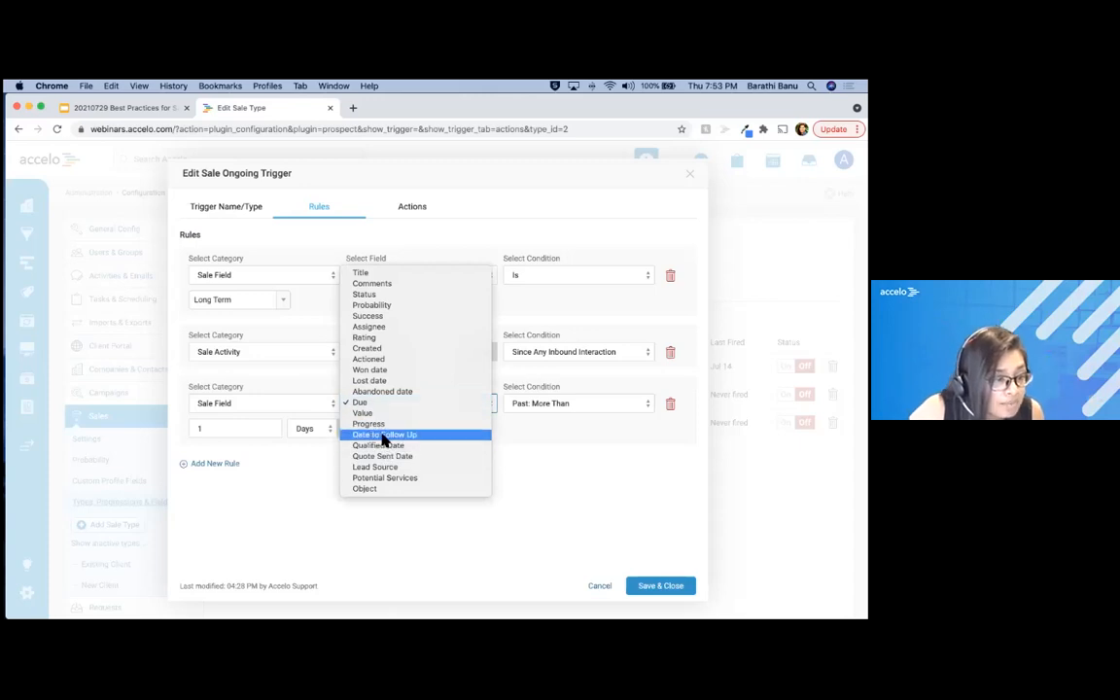
{"action": "left_click", "coordinate": [384, 435]}
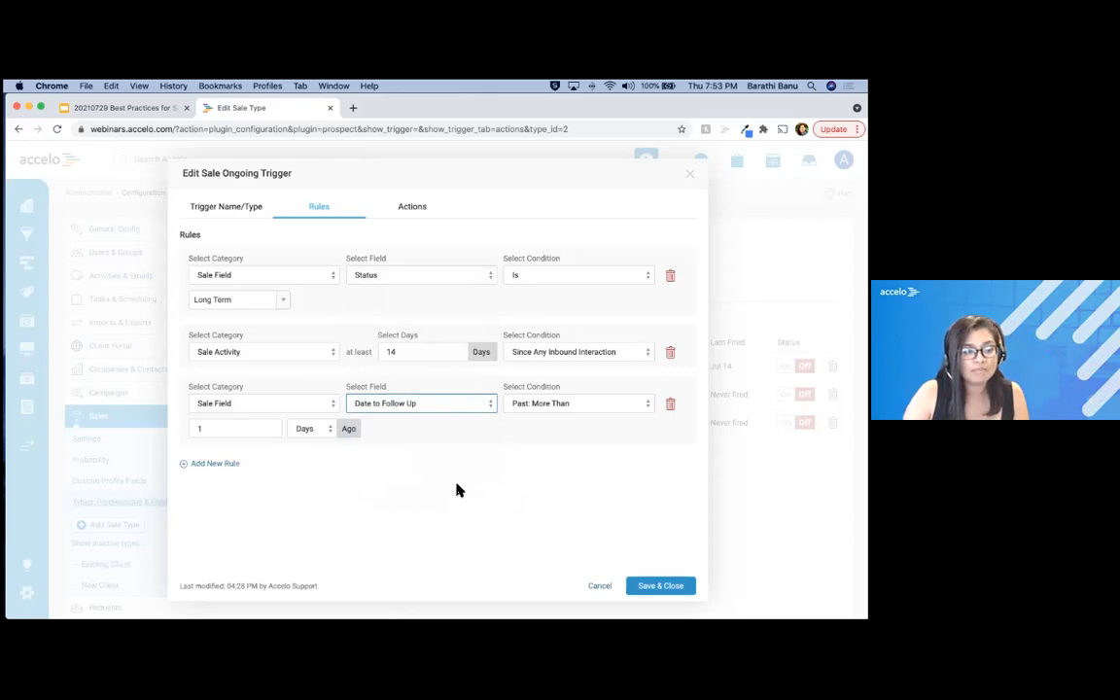
{"action": "left_click", "coordinate": [525, 408]}
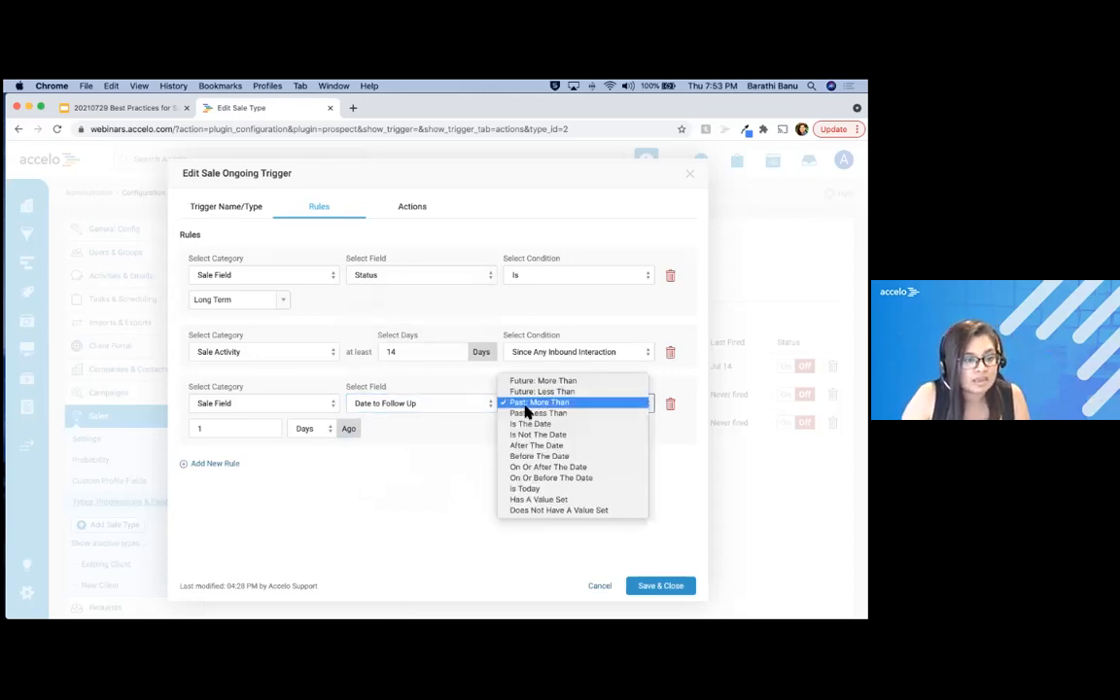
{"action": "left_click", "coordinate": [540, 490]}
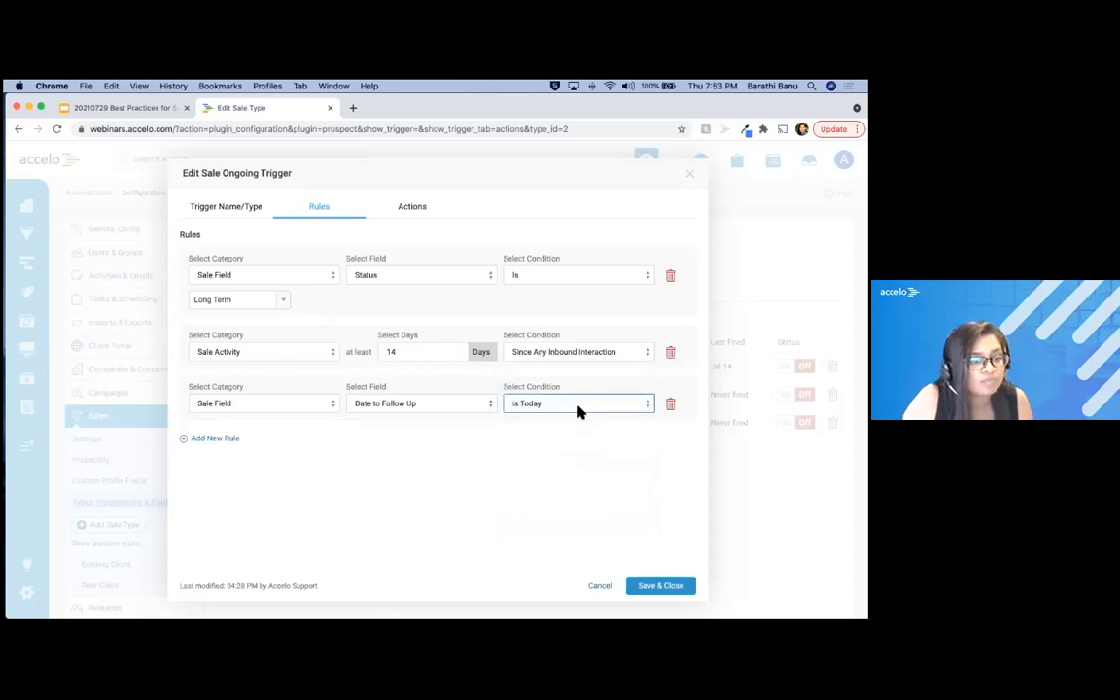
{"action": "left_click", "coordinate": [598, 586]}
{"action": "left_click", "coordinate": [429, 444]}
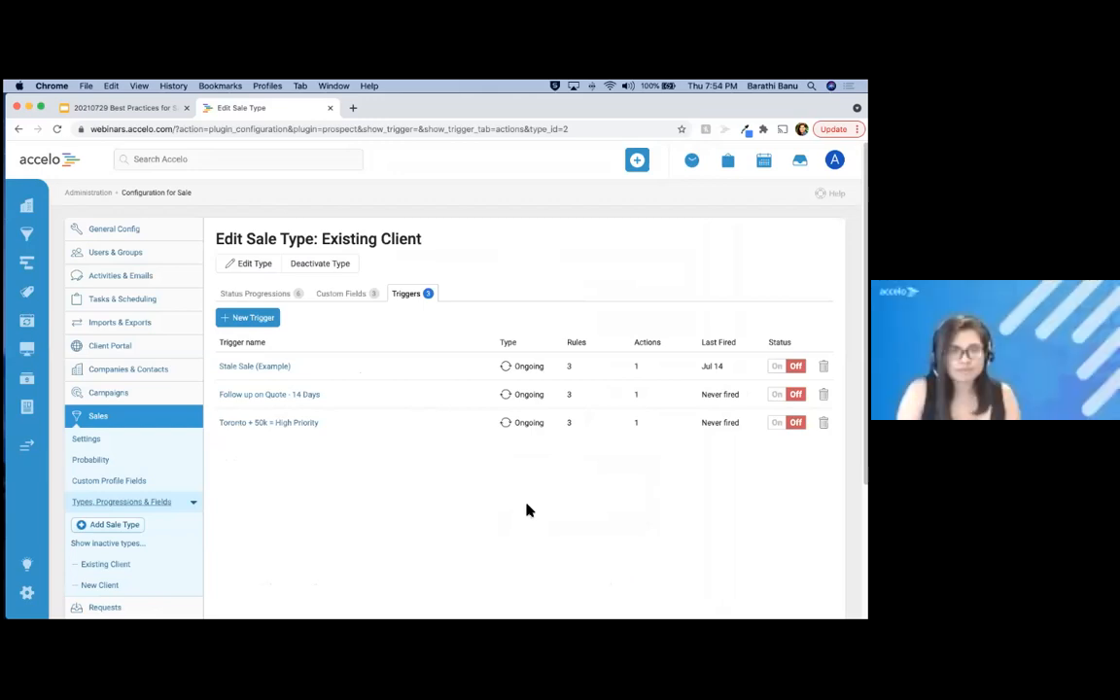
Try adding a Sale Activity rule to the Follow up on Quote - 14 Days trigger, check its condition options, and discard the edits.
{"action": "left_click", "coordinate": [280, 397]}
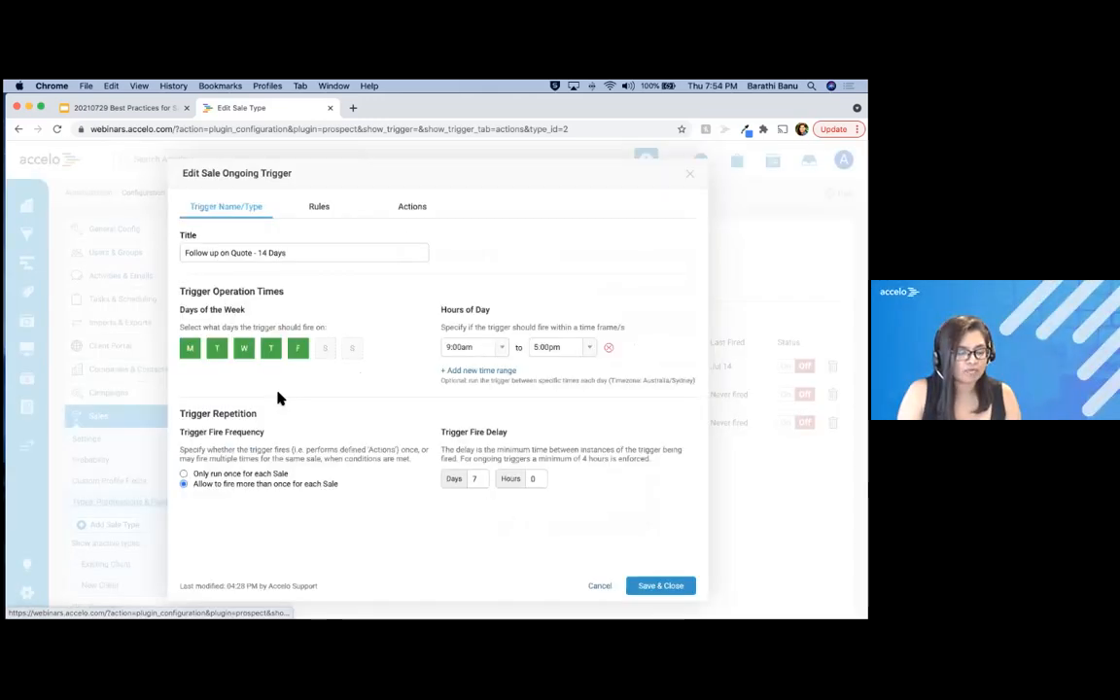
{"action": "left_click", "coordinate": [314, 217]}
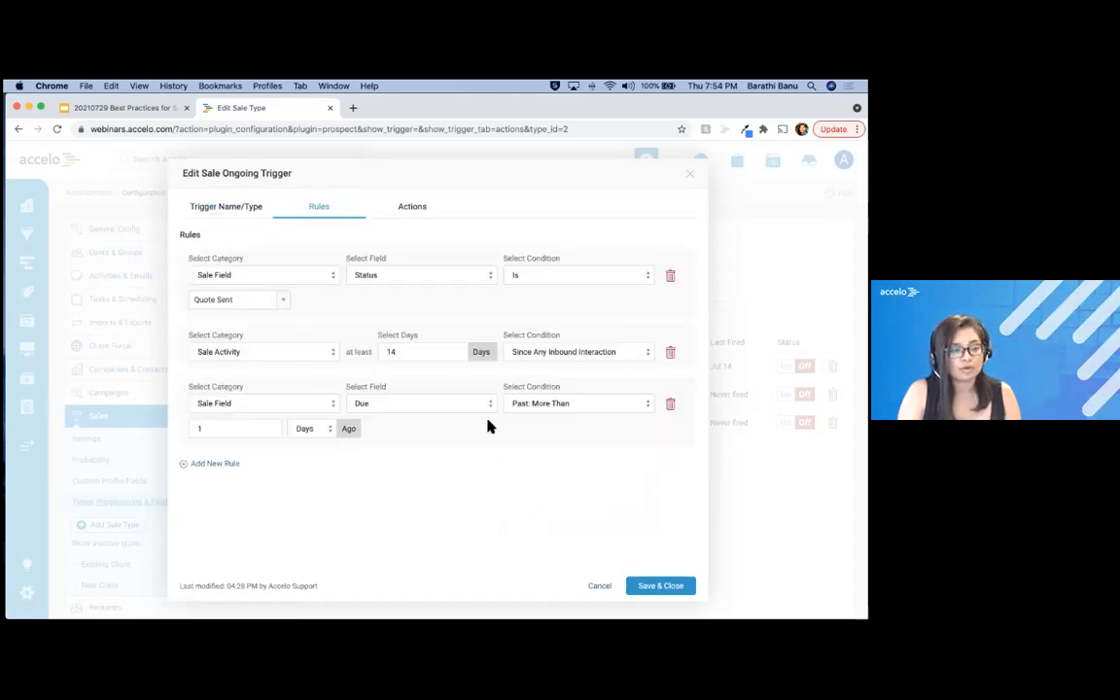
{"action": "left_click", "coordinate": [223, 466]}
{"action": "left_click", "coordinate": [245, 478]}
{"action": "left_click", "coordinate": [240, 489]}
{"action": "left_click", "coordinate": [545, 483]}
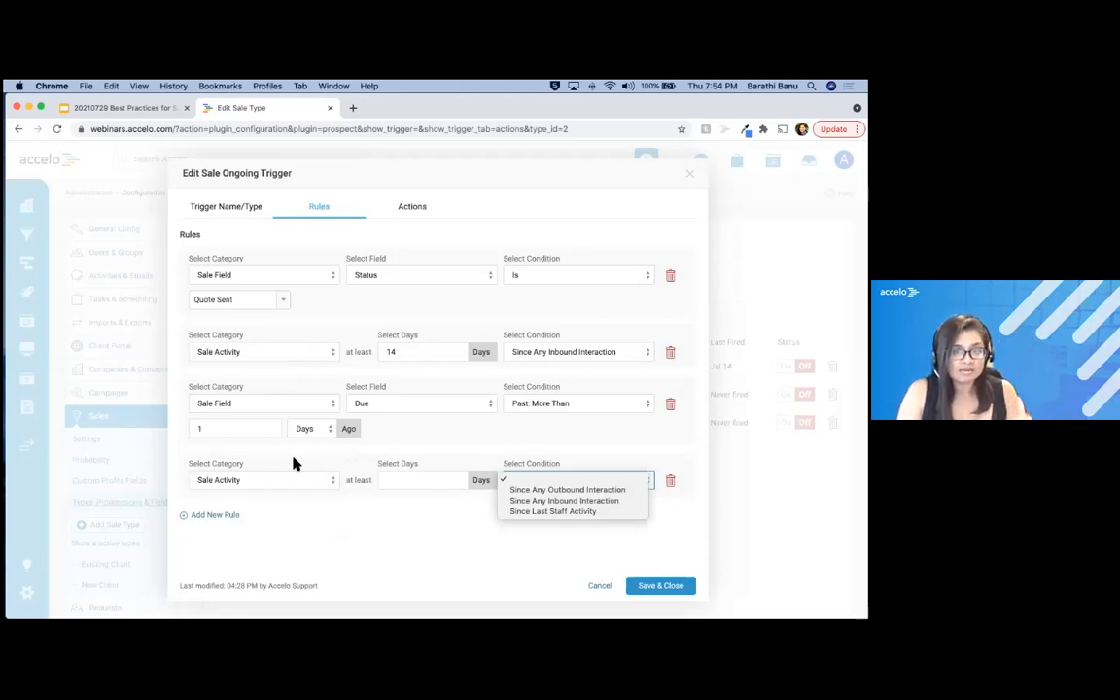
{"action": "left_click", "coordinate": [330, 557]}
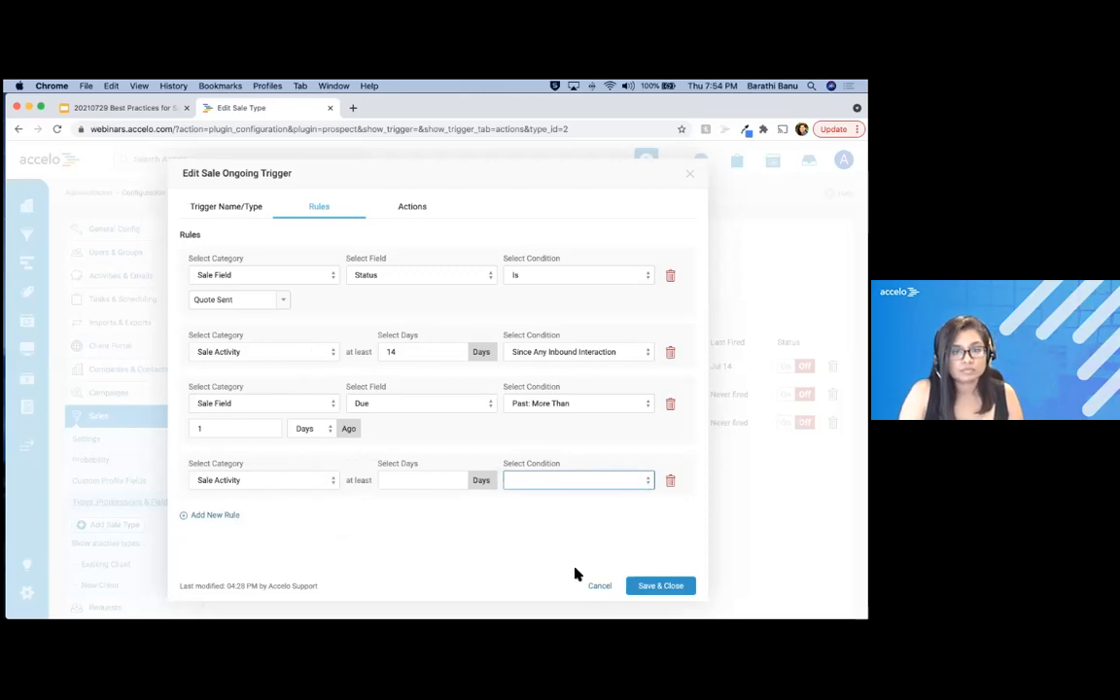
{"action": "left_click", "coordinate": [597, 586]}
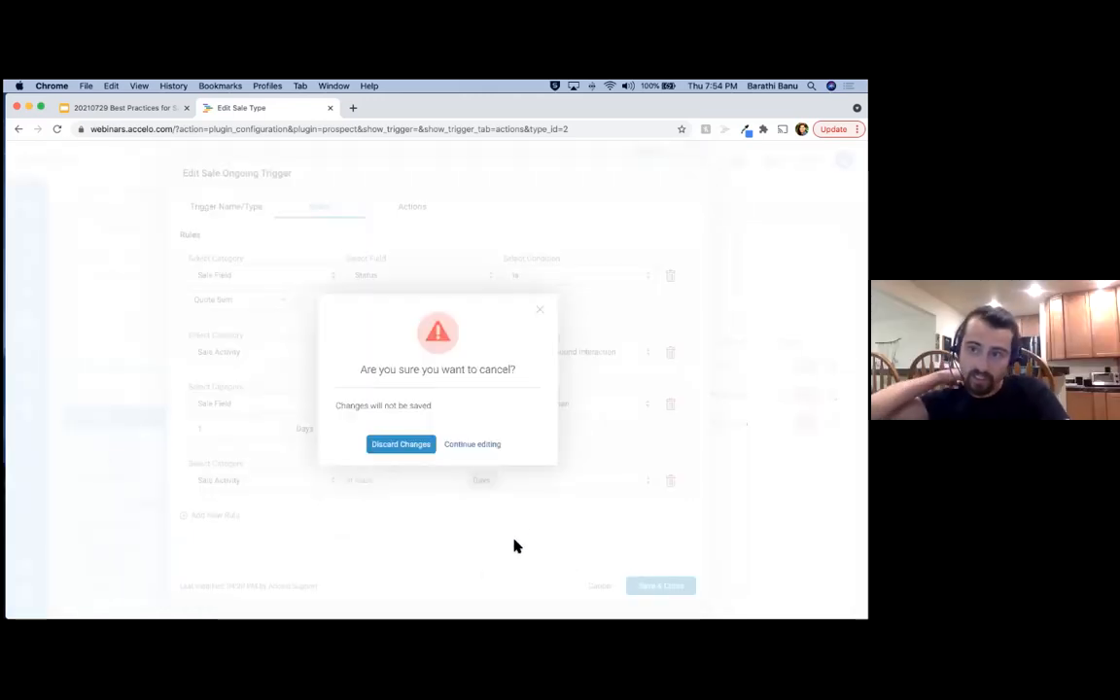
{"action": "left_click", "coordinate": [418, 450]}
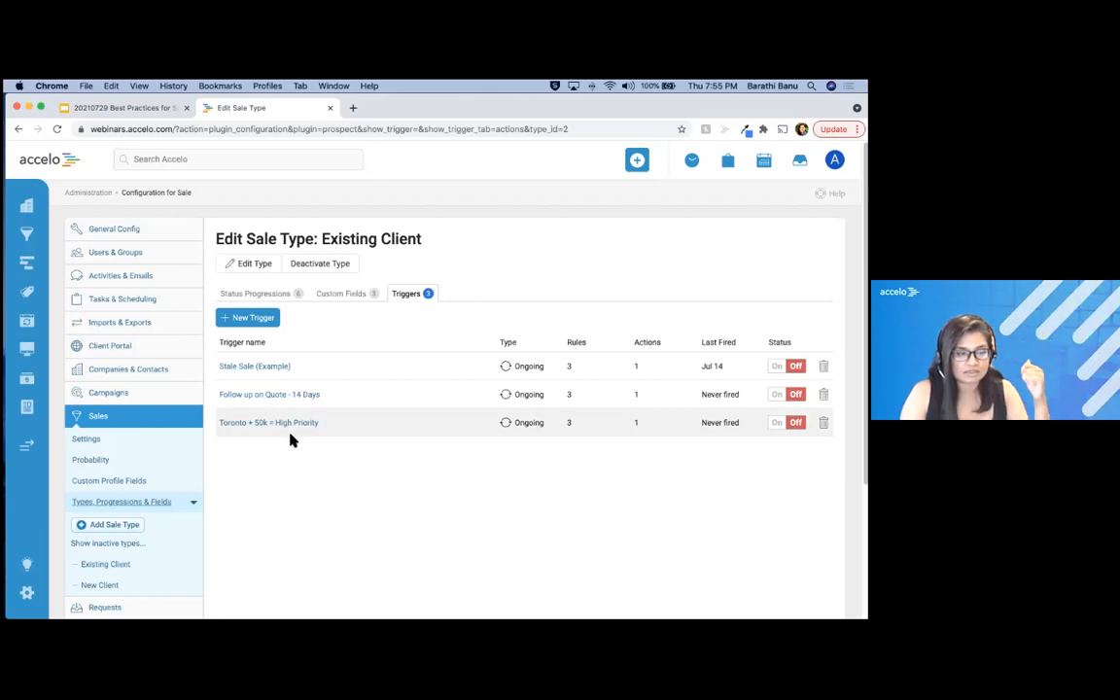
Try basing the Follow up on Quote - 14 Days trigger's due-date rule on Quote Sent Date more than 90 days ago and deleting the Sale Activity rule.
{"action": "left_click", "coordinate": [170, 375]}
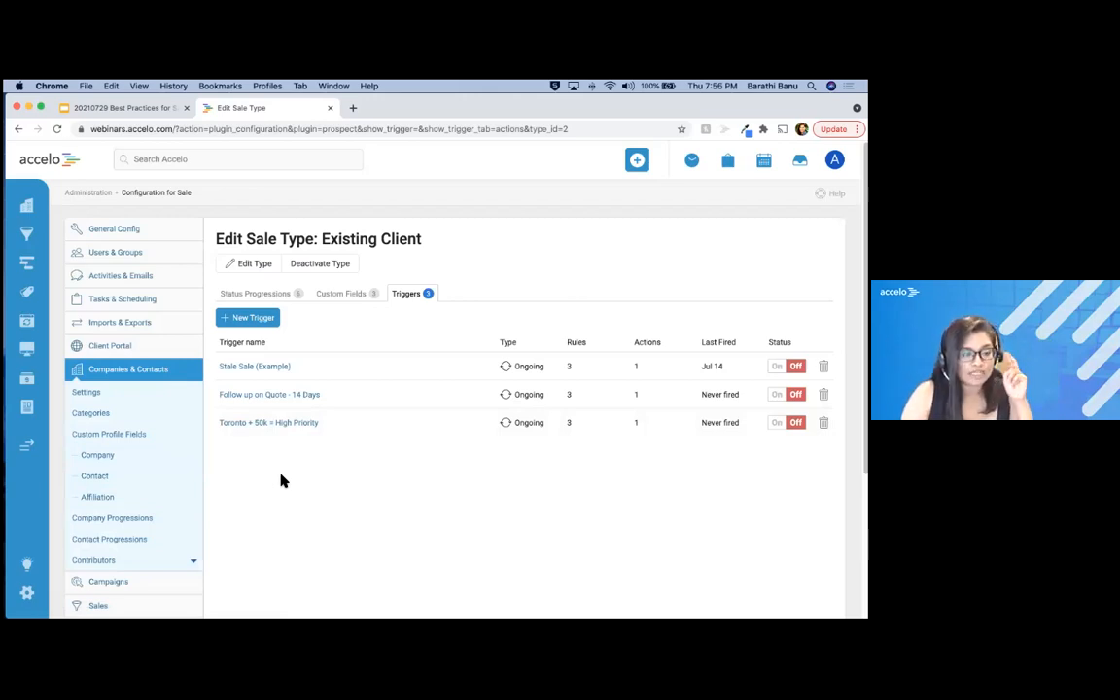
{"action": "left_click", "coordinate": [256, 397]}
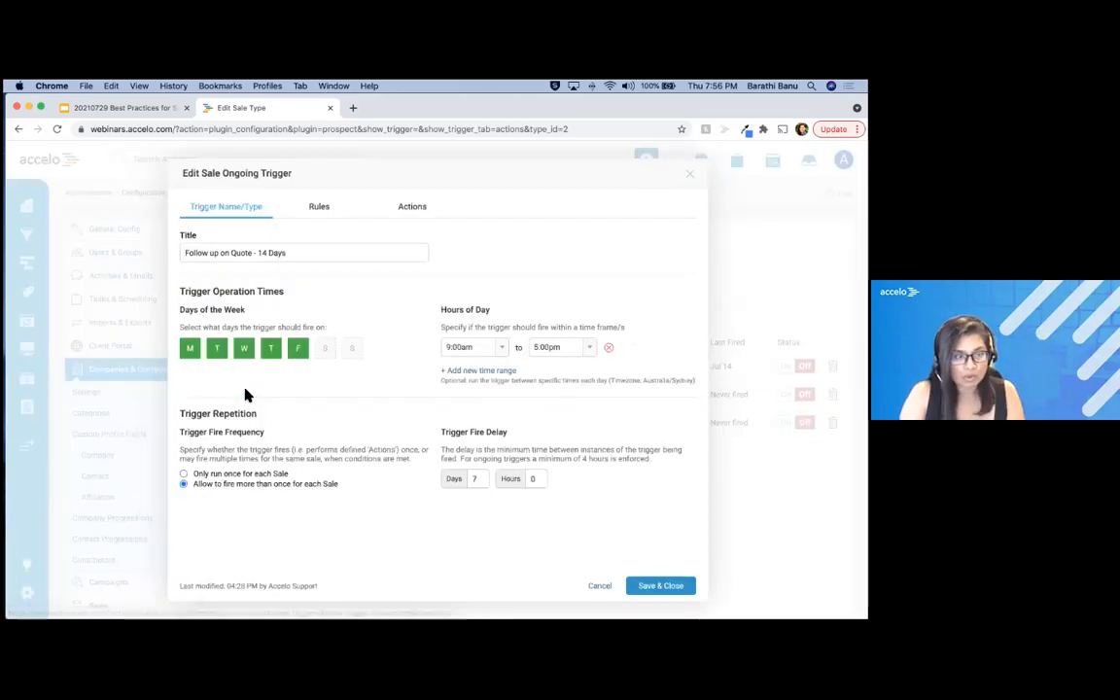
{"action": "left_click", "coordinate": [325, 210]}
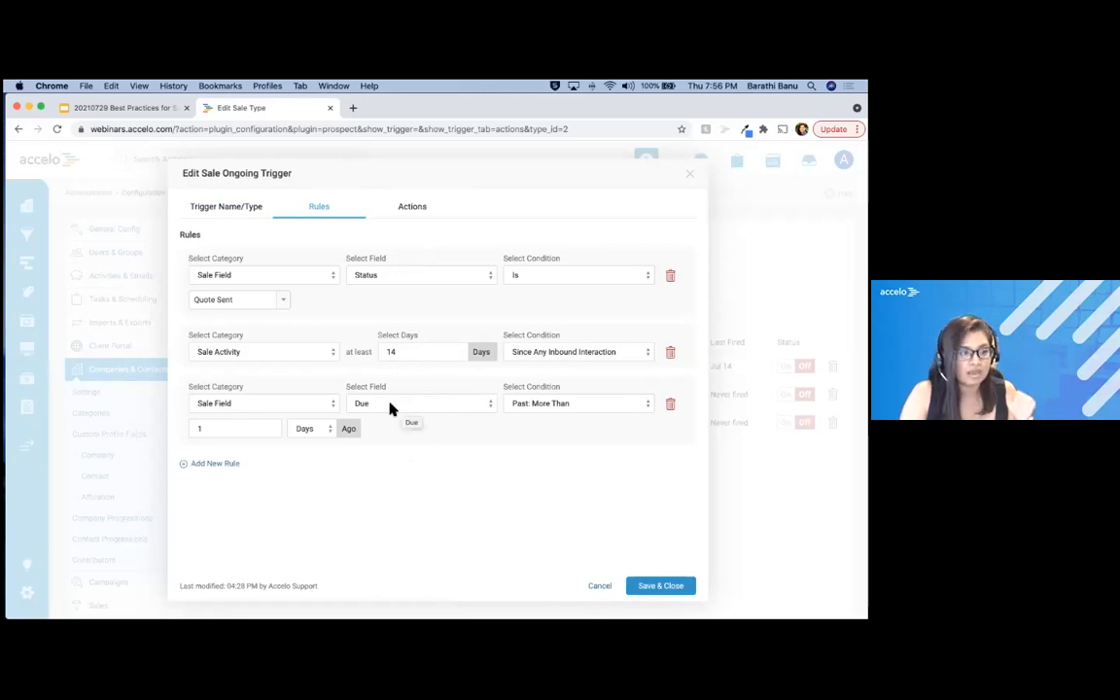
{"action": "left_click", "coordinate": [393, 410]}
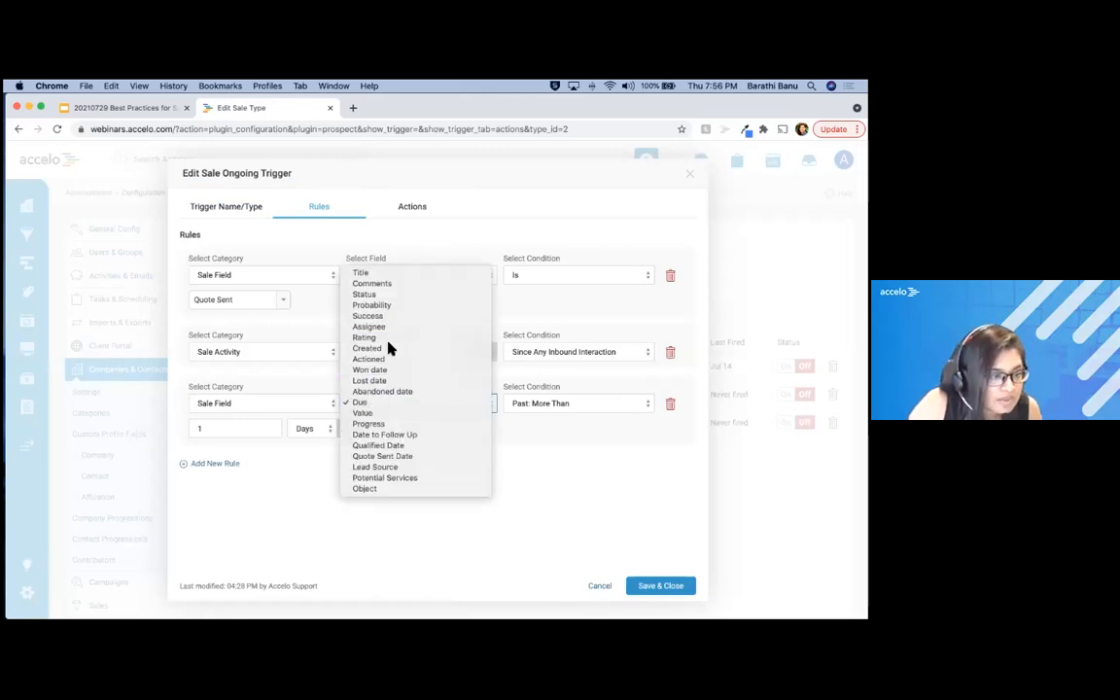
{"action": "left_click", "coordinate": [382, 456]}
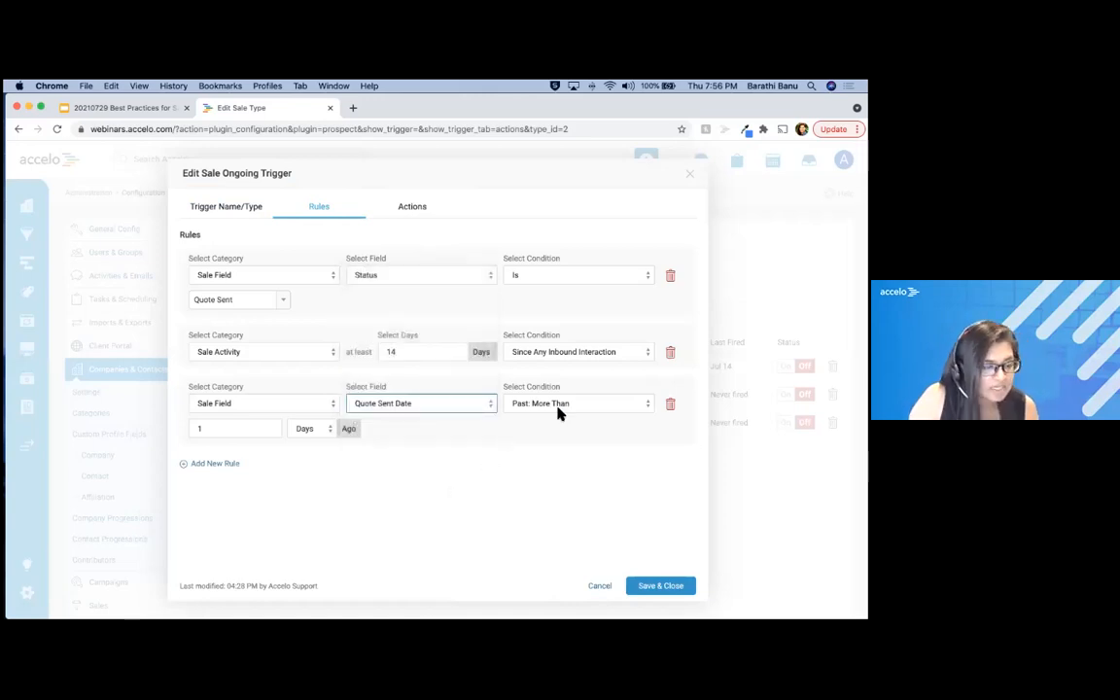
{"action": "double_click", "coordinate": [231, 431]}
{"action": "type", "text": "90"}
{"action": "left_click", "coordinate": [600, 367]}
{"action": "left_click", "coordinate": [669, 352]}
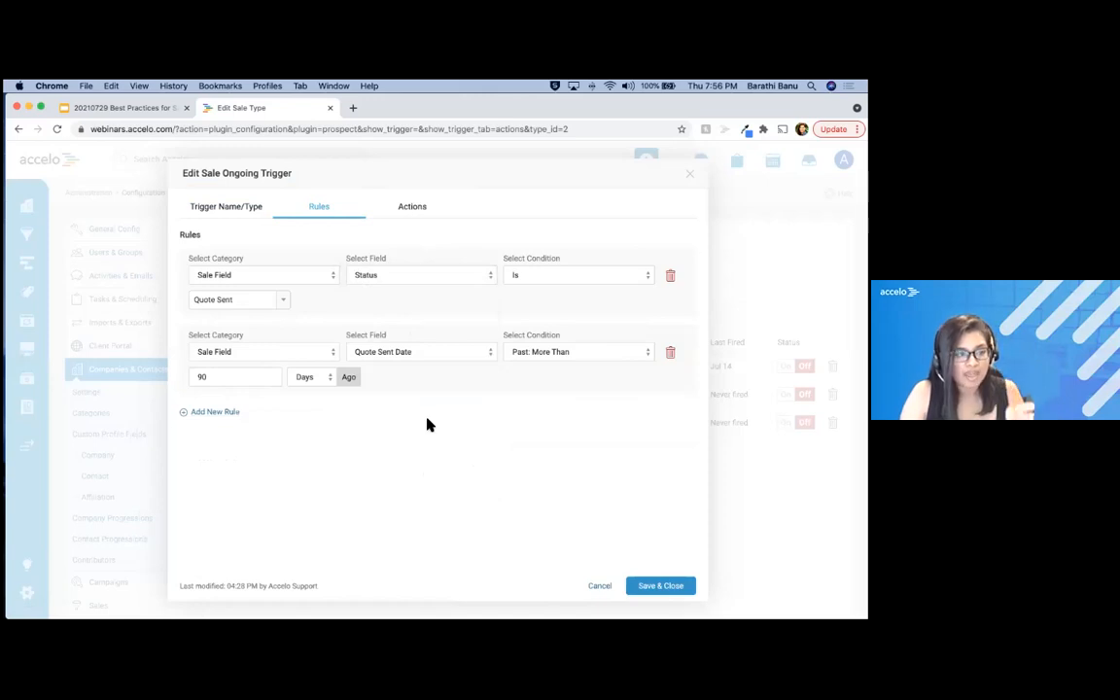
Check which new action types can be added to the trigger, and discard the trigger edits.
{"action": "left_click", "coordinate": [410, 207]}
{"action": "left_click", "coordinate": [265, 237]}
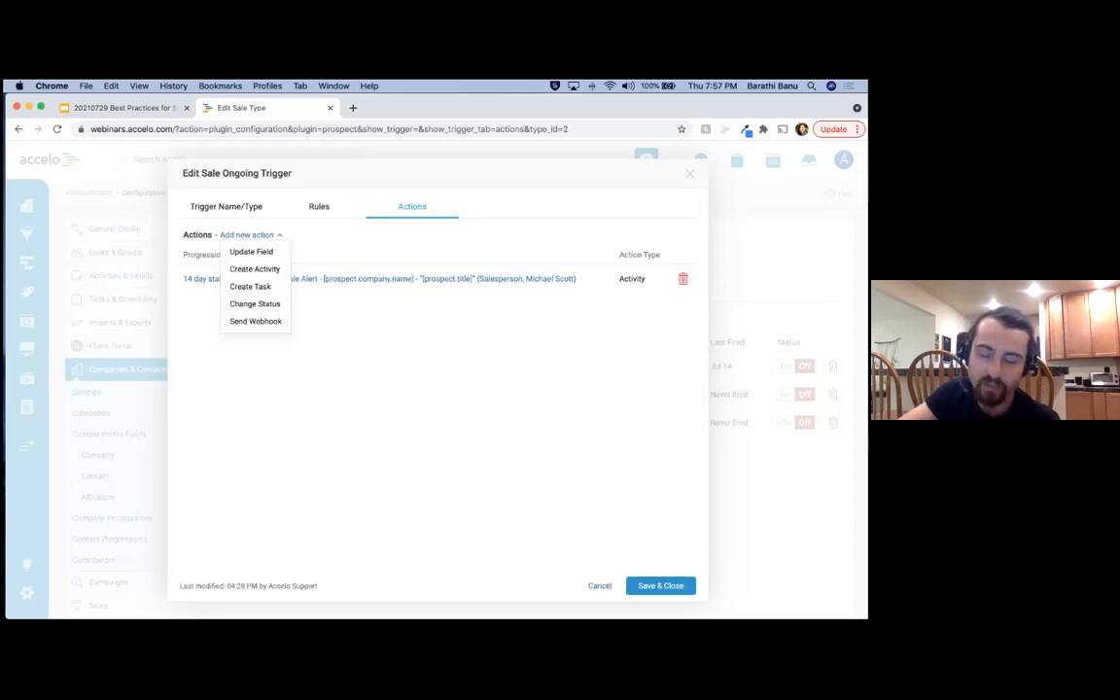
{"action": "key", "text": "Escape"}
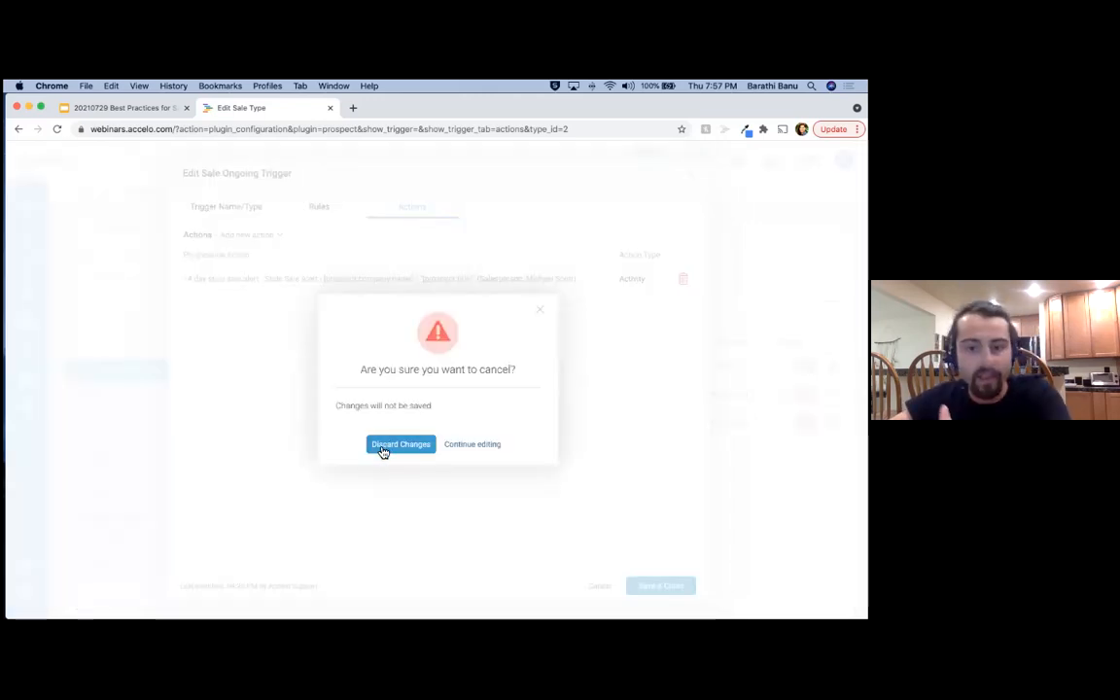
{"action": "key", "text": "Return"}
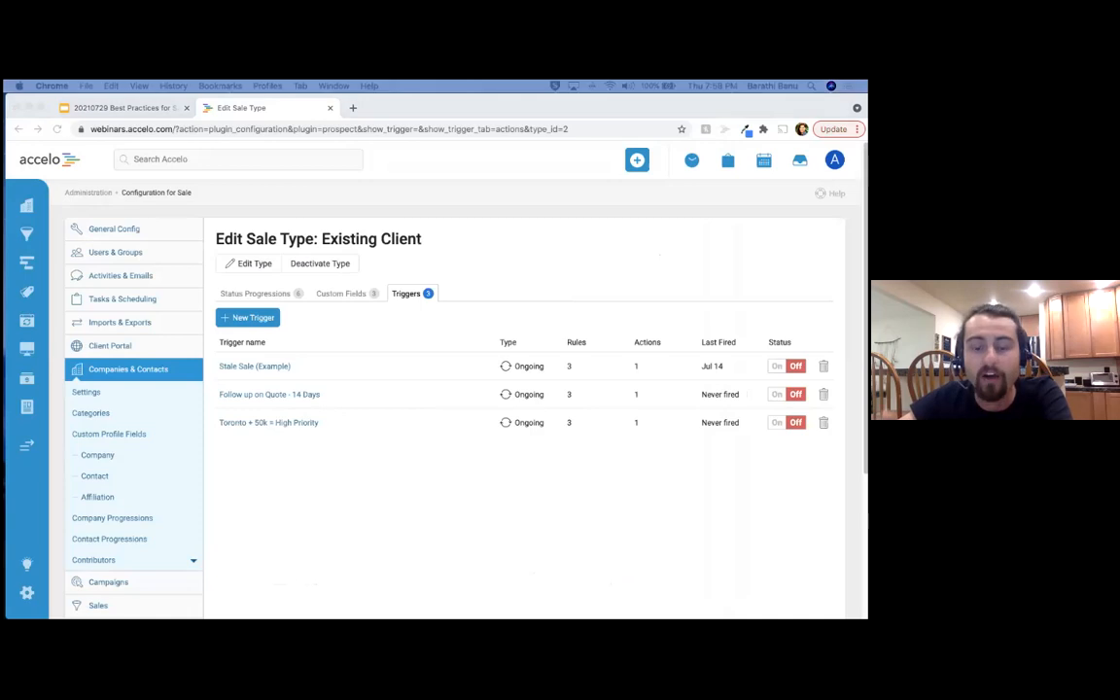
Switch to the Best Practices presentation in Google Slides and advance to the Thank you slide.
{"action": "left_click", "coordinate": [87, 111]}
{"action": "key", "text": "Right"}
{"action": "key", "text": "Right"}
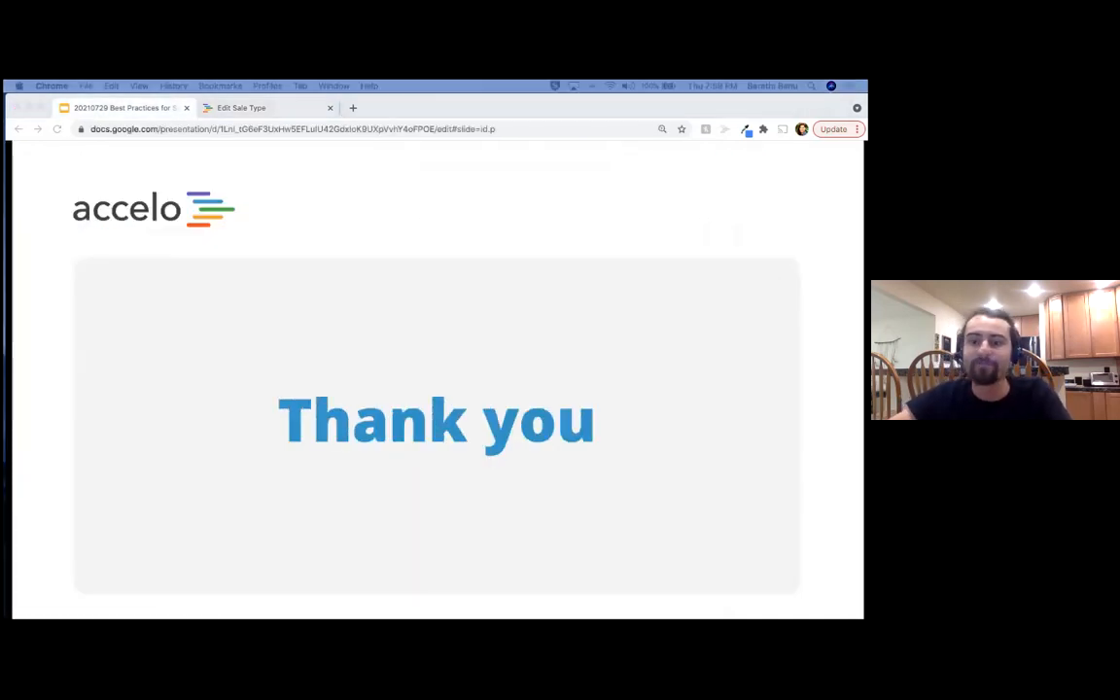